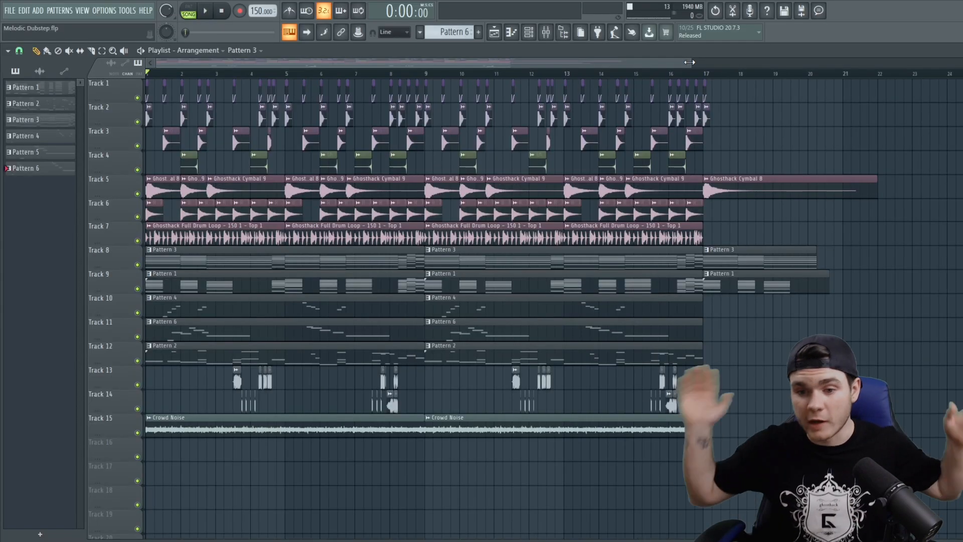
- Solo Track 2 and unmute Tracks 3 to 7 so that only these drum tracks are active
right_click(138, 122)
click(138, 146)
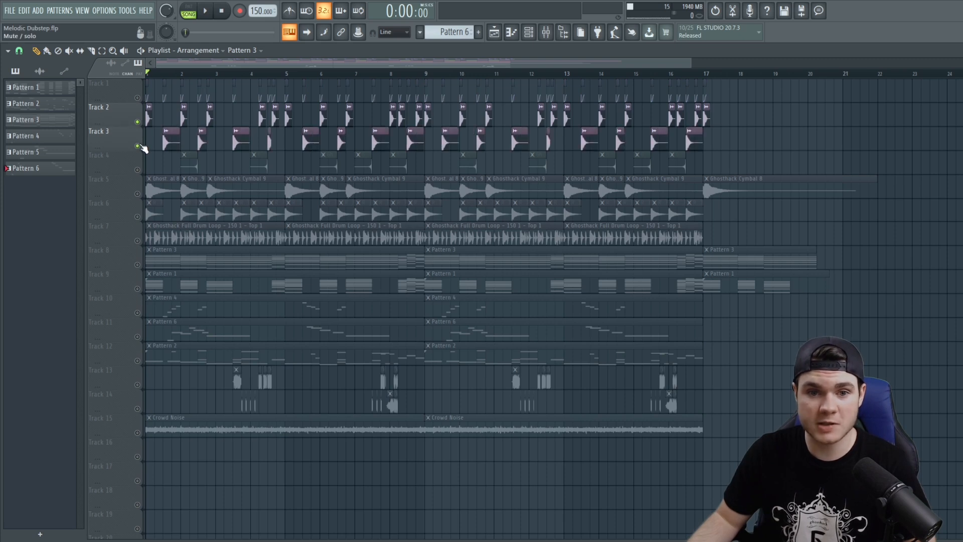
click(137, 169)
click(137, 193)
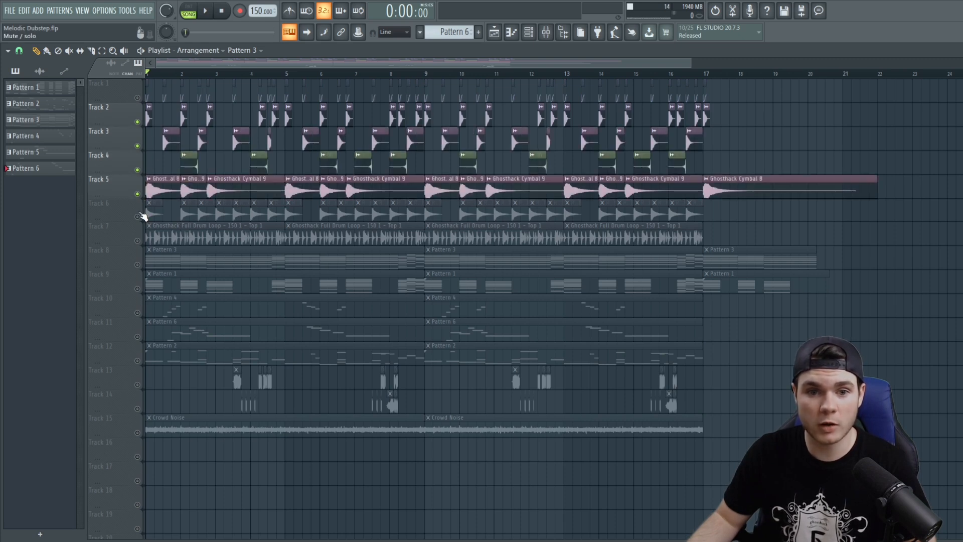
click(137, 216)
click(137, 241)
- Play the drum tracks from the start, unmute Track 1 during playback, and stop
key(space)
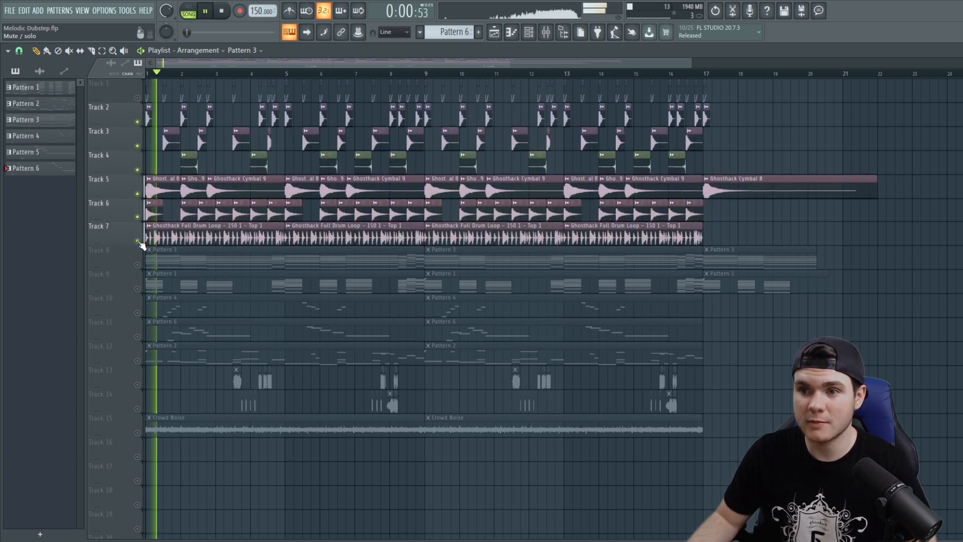
click(138, 98)
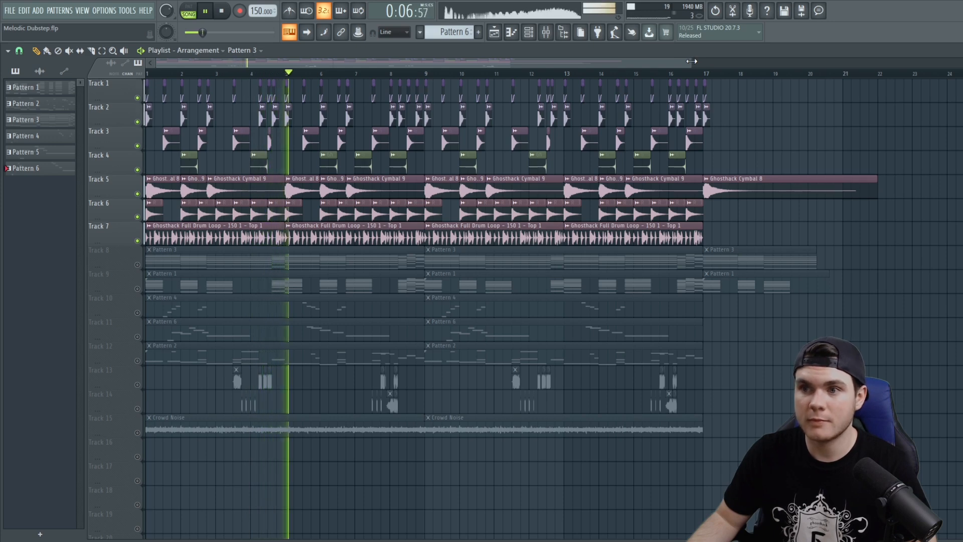
key(space)
- Play the drum section briefly from bar 4 of the playlist and stop
drag(692, 61, 386, 64)
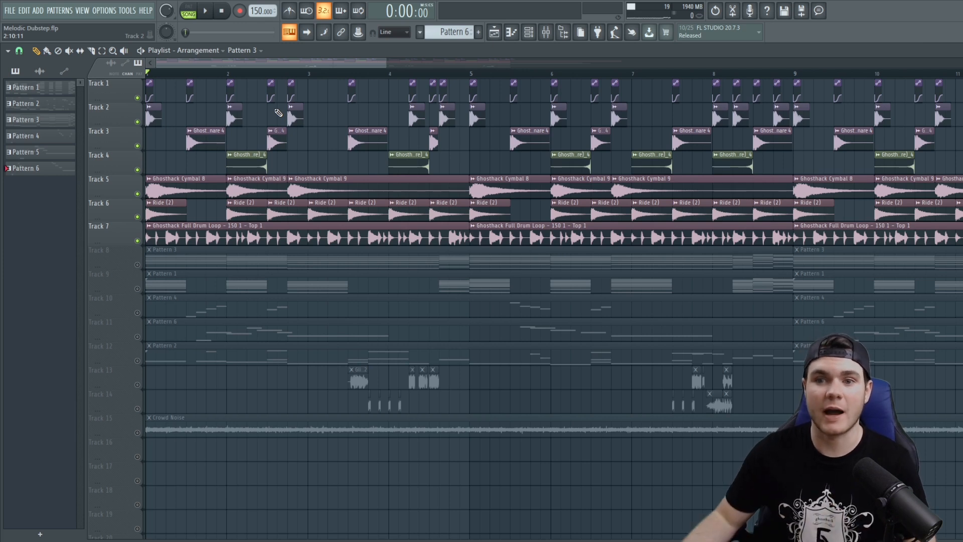
click(390, 76)
key(space)
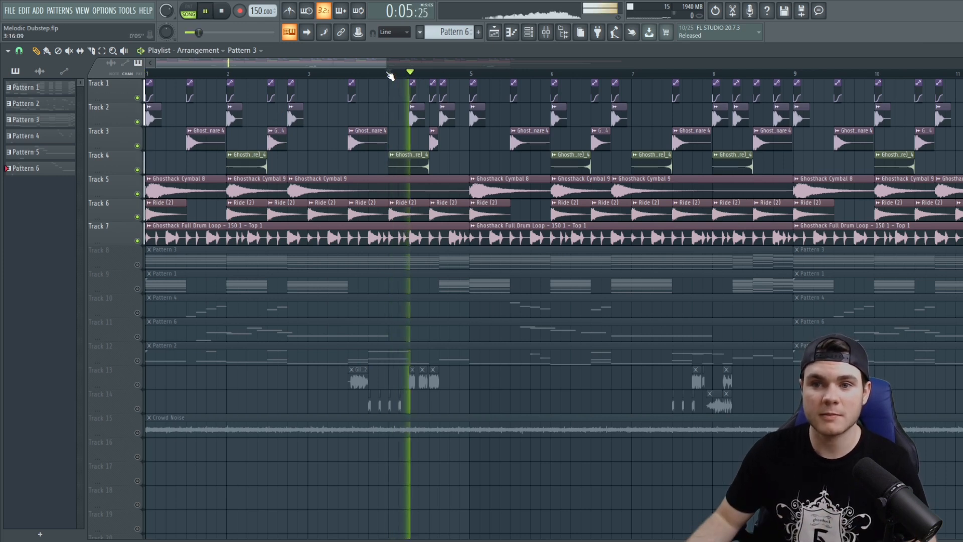
key(space)
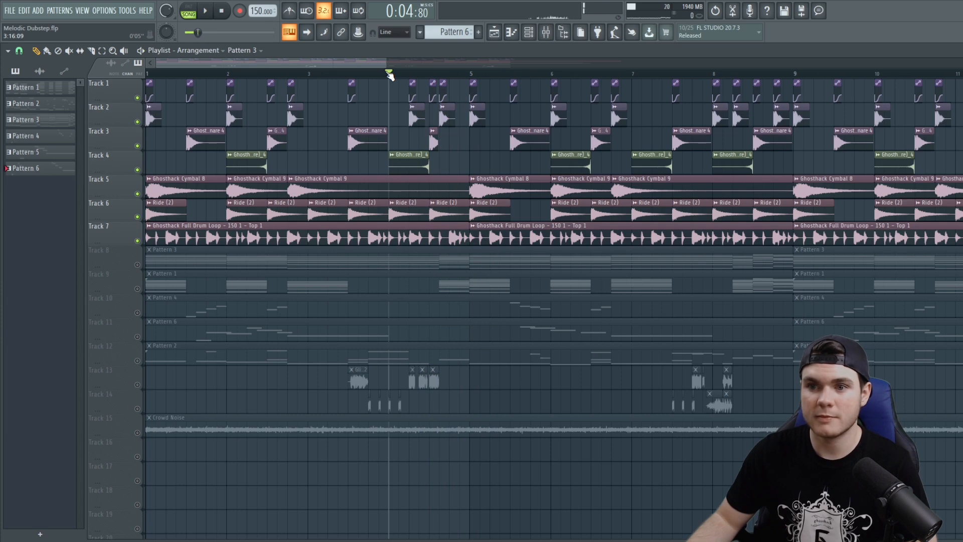
- Inspect the Ghosthack H Kick 11, Dubstep Snare 4 and Dubstep Snare 30 (Pre Snare)_4 samples in their sampler windows
double_click(160, 120)
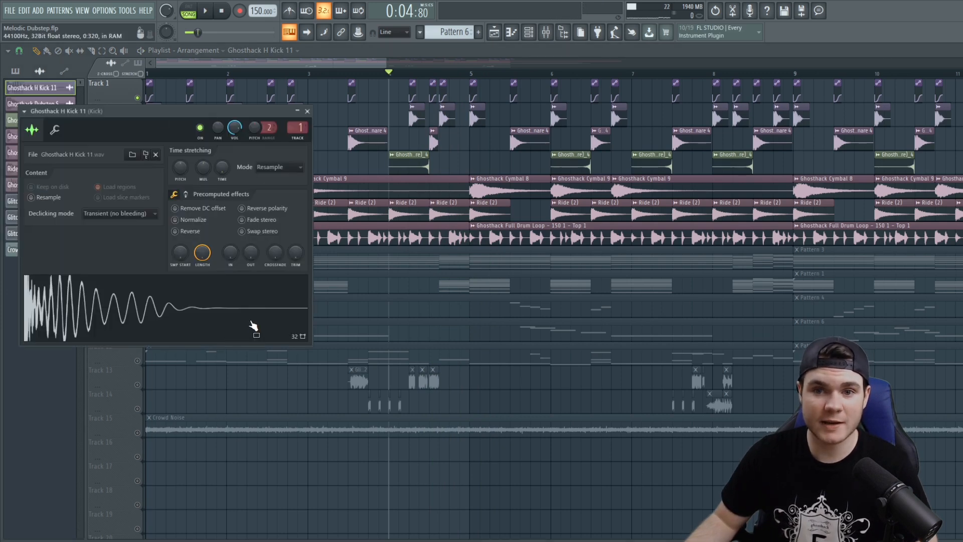
click(307, 111)
double_click(359, 141)
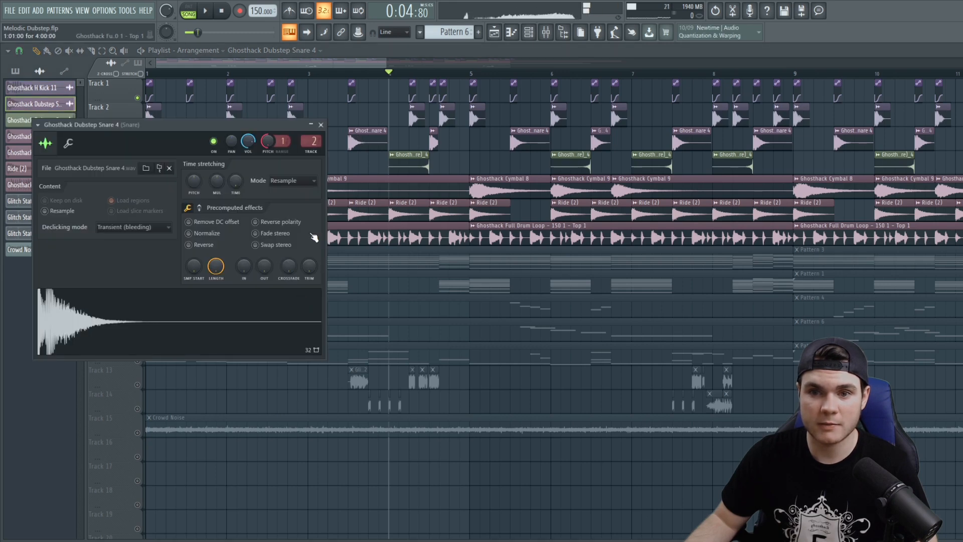
click(309, 138)
double_click(411, 155)
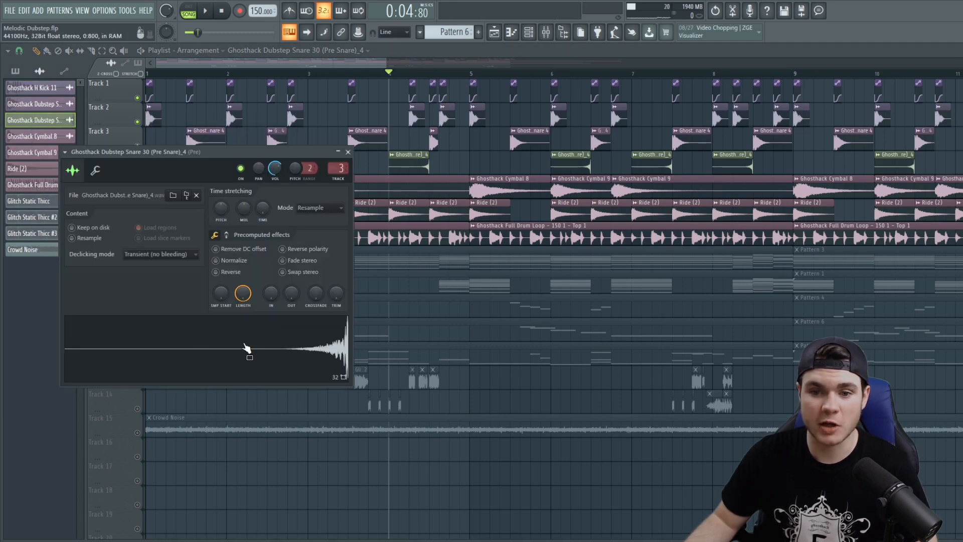
click(349, 153)
- Inspect the crash samples Ghosthack Cymbal 8 and Ghosthack Cymbal 9 from Track 5
double_click(187, 183)
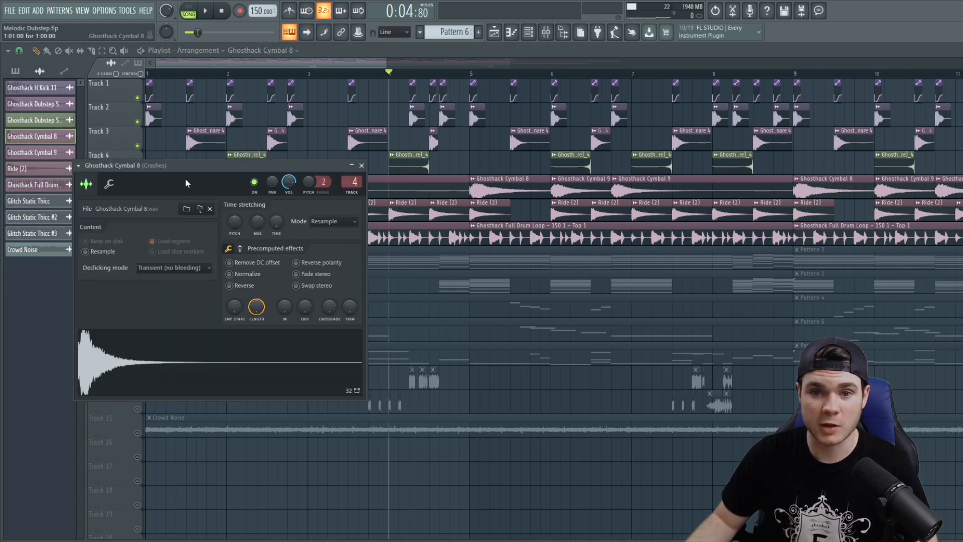
click(361, 166)
double_click(311, 182)
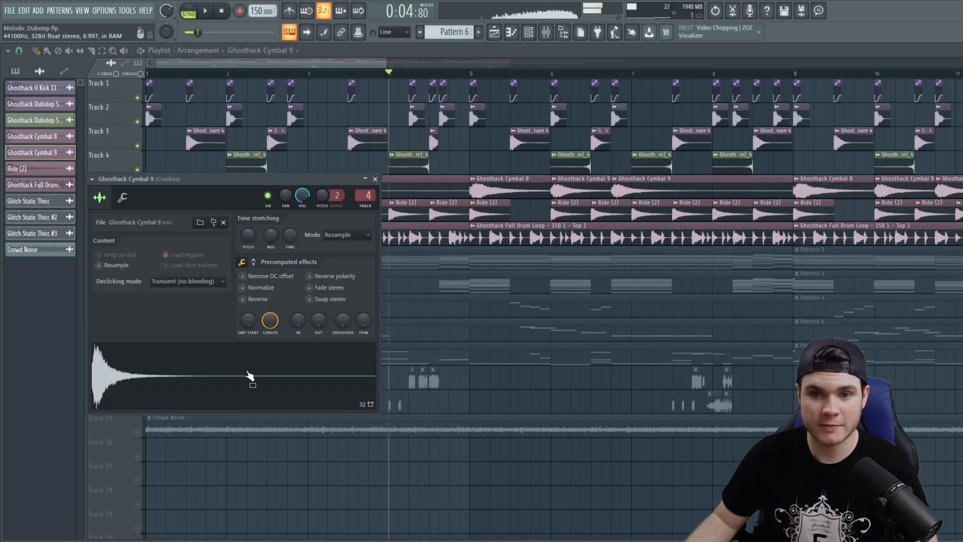
click(375, 179)
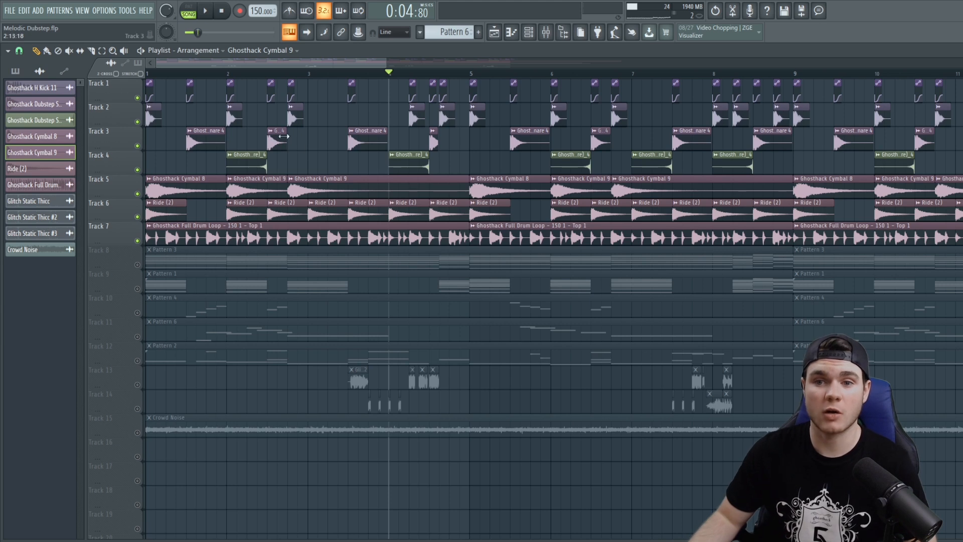
- Return the playhead to the start and inspect the Ride (2) and Ghosthack Full Drum Loop - 150 1 - Top 1 samples
click(148, 74)
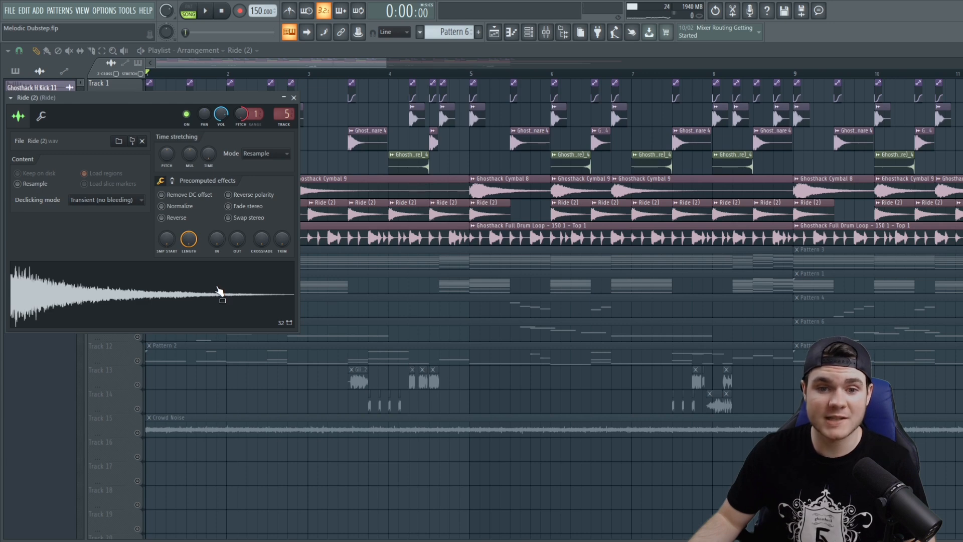
click(218, 288)
click(218, 288)
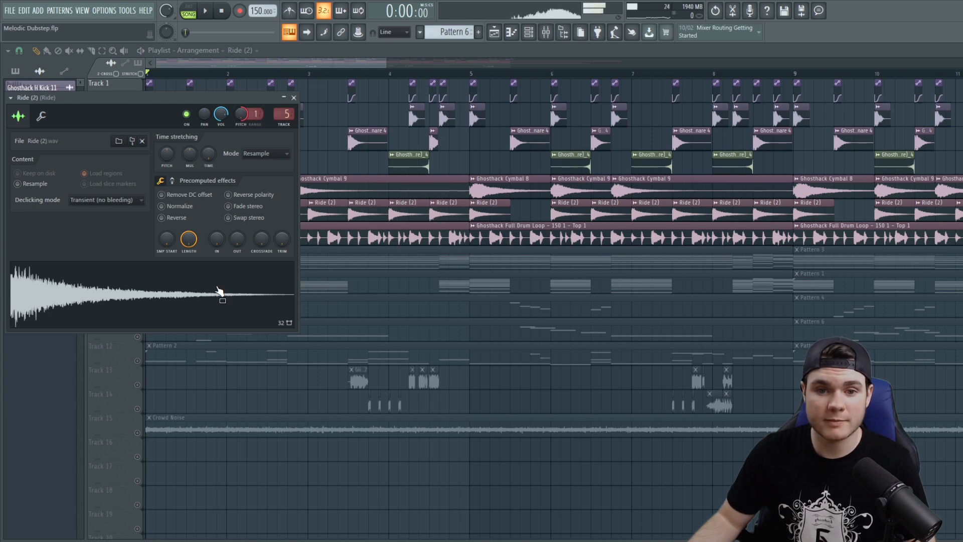
click(293, 98)
double_click(218, 227)
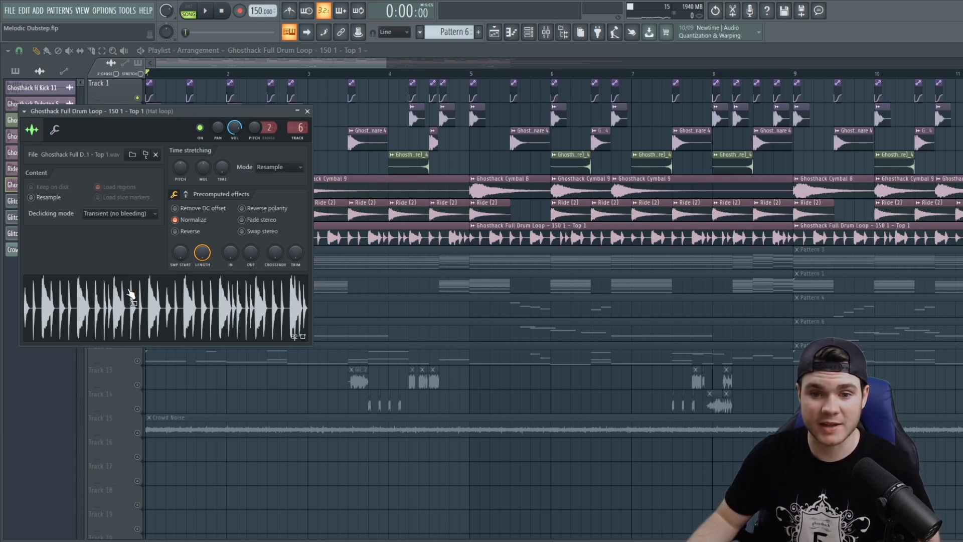
drag(180, 112, 255, 147)
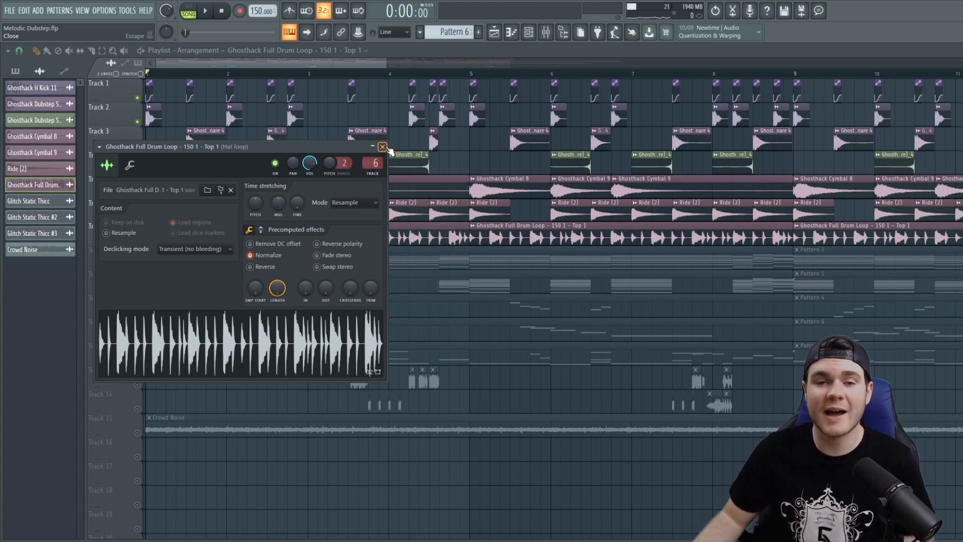
click(387, 148)
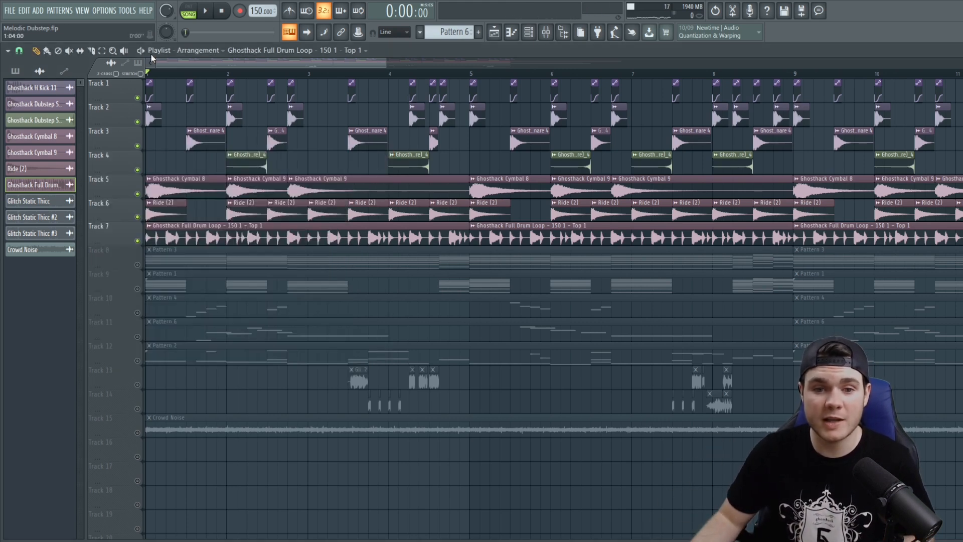
- Play the complete drum arrangement from bar 1 and stop
drag(387, 67, 411, 66)
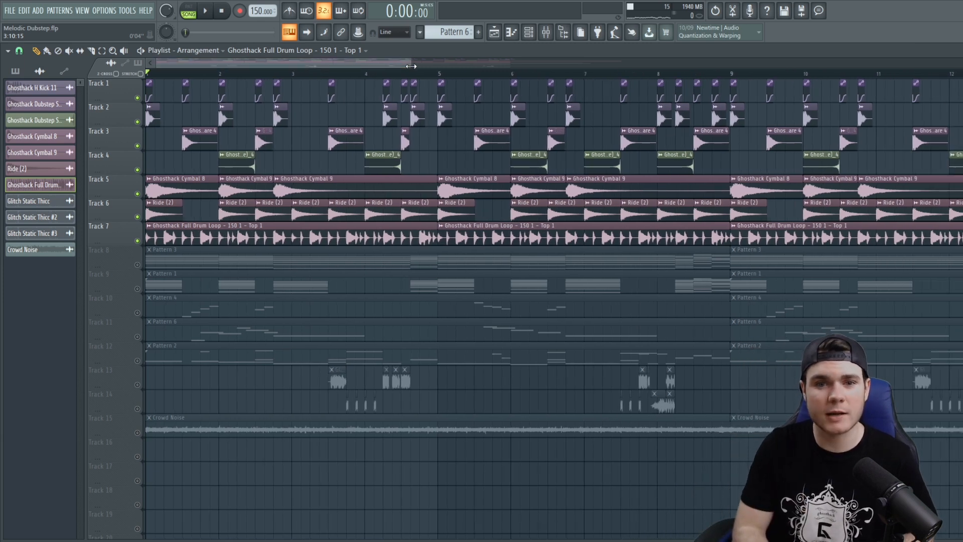
key(space)
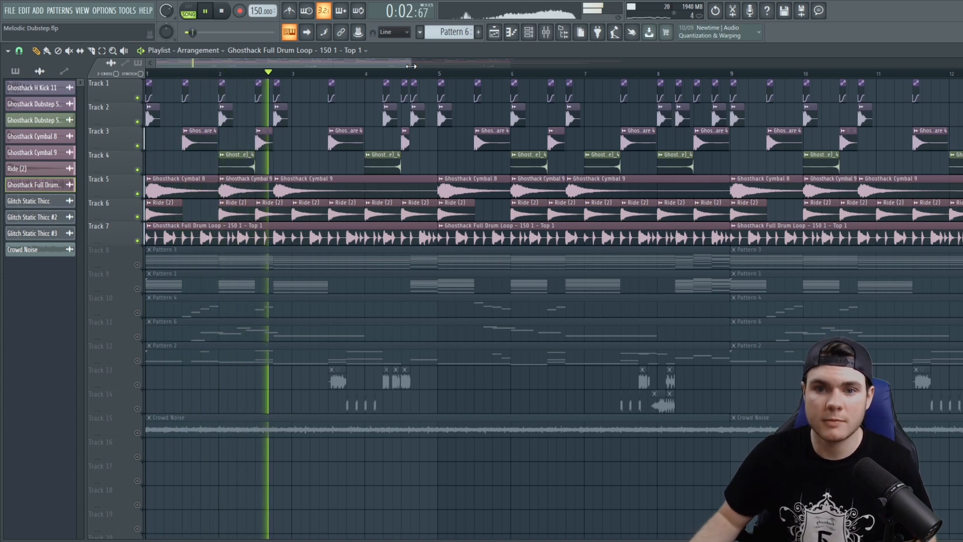
key(space)
- Examine the automation clips on Track 1 and the Fruity Limiter on the SC mixer track
drag(411, 67, 273, 81)
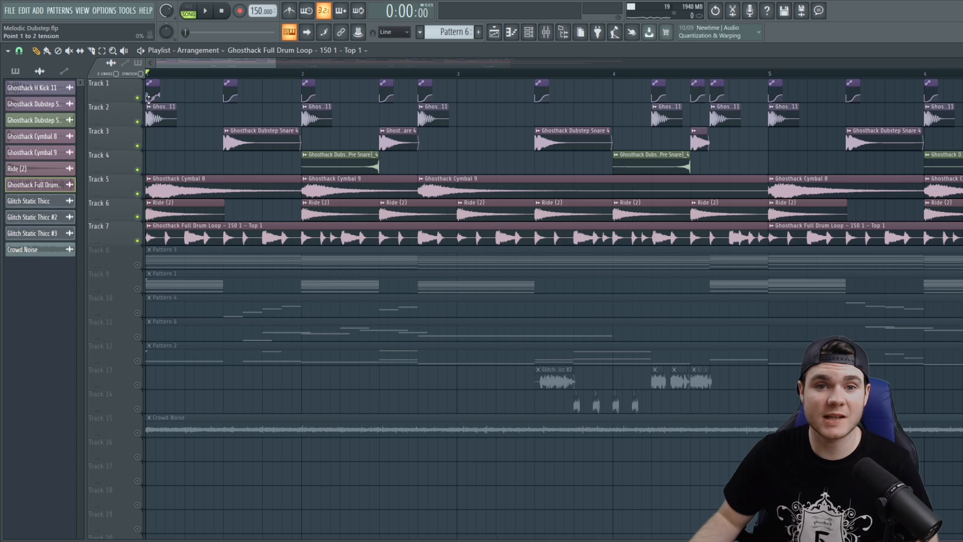
click(546, 32)
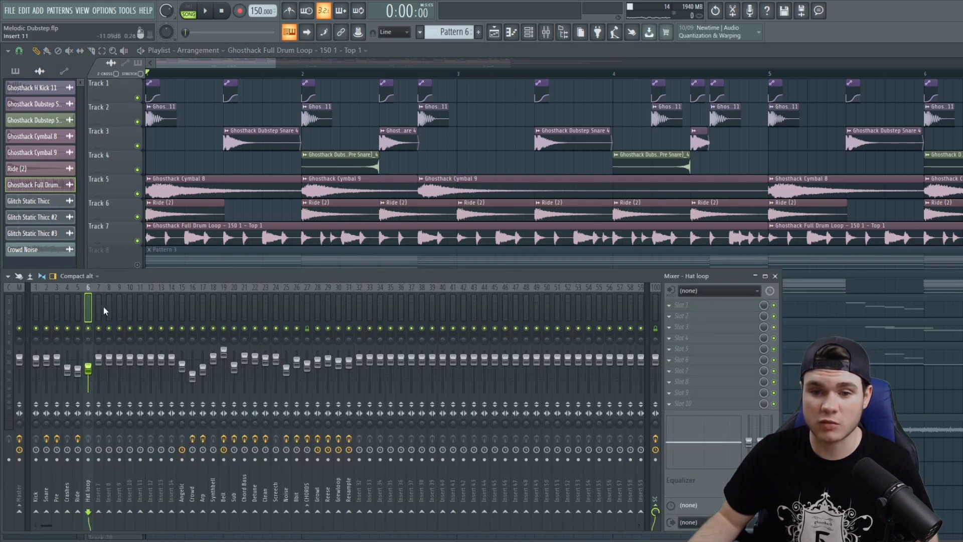
click(660, 305)
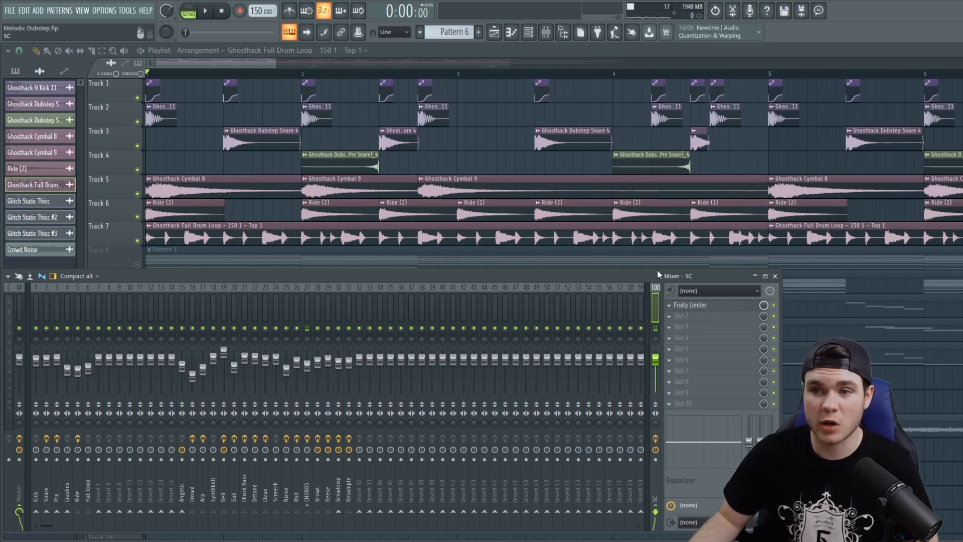
key(F9)
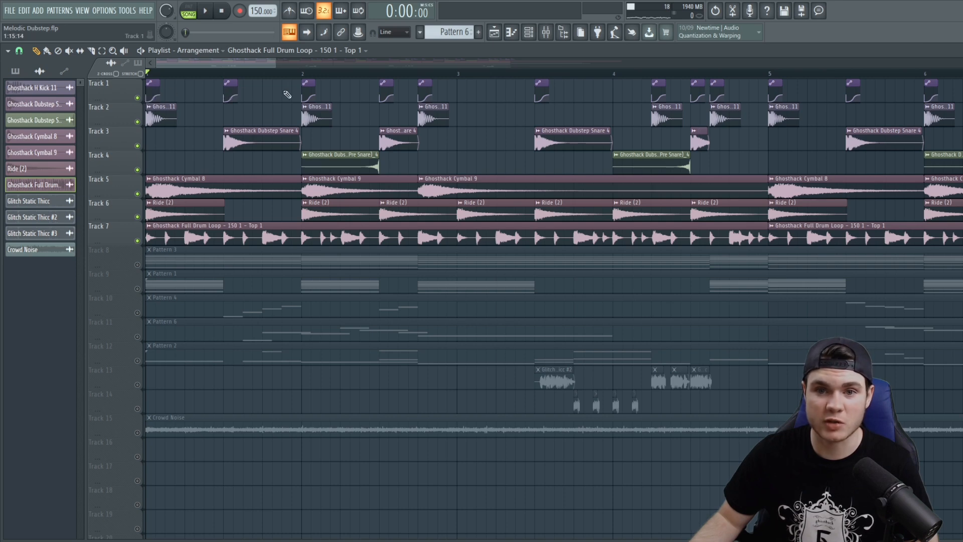
- Solo Track 9 and open the chords of Pattern 1 in the piano roll
drag(276, 62, 747, 110)
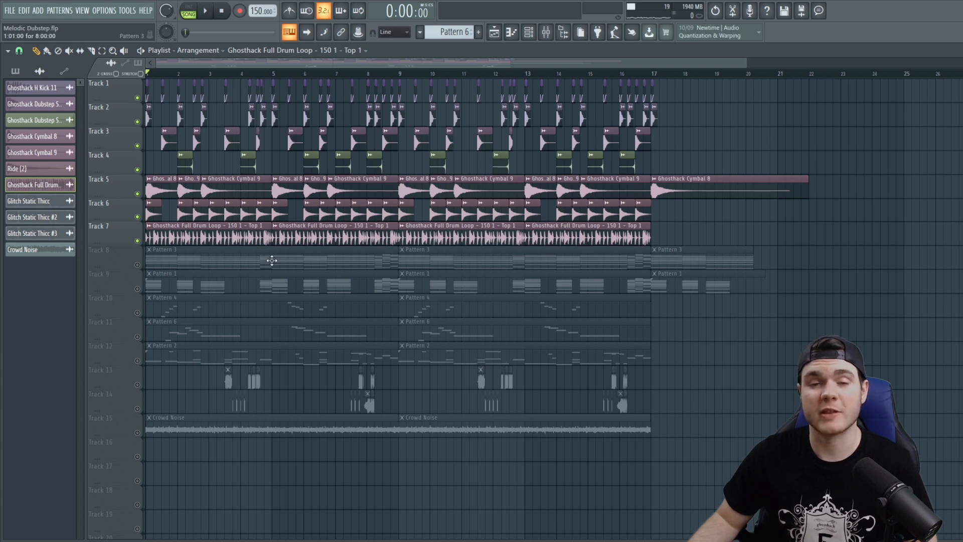
click(218, 282)
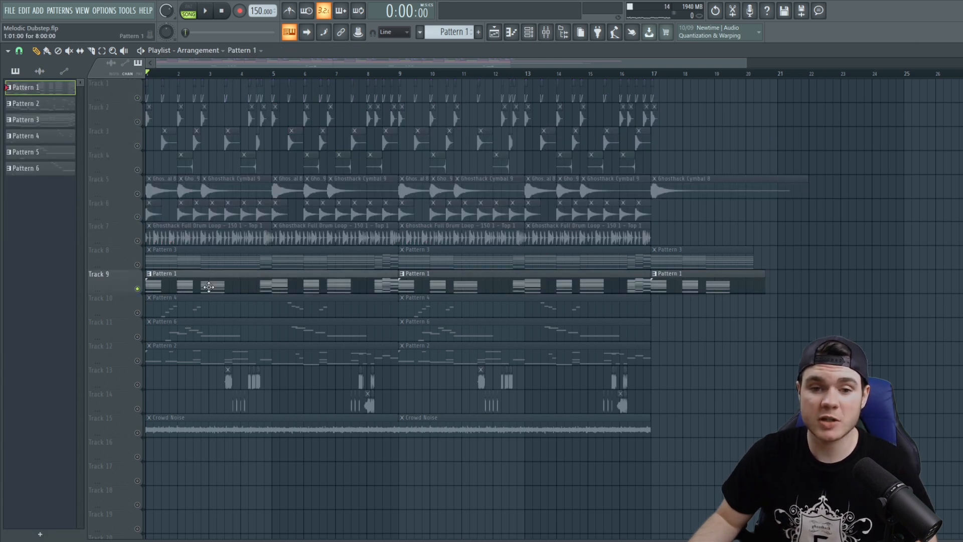
double_click(208, 286)
scroll(470, 151, down, 1)
scroll(471, 150, down, 2)
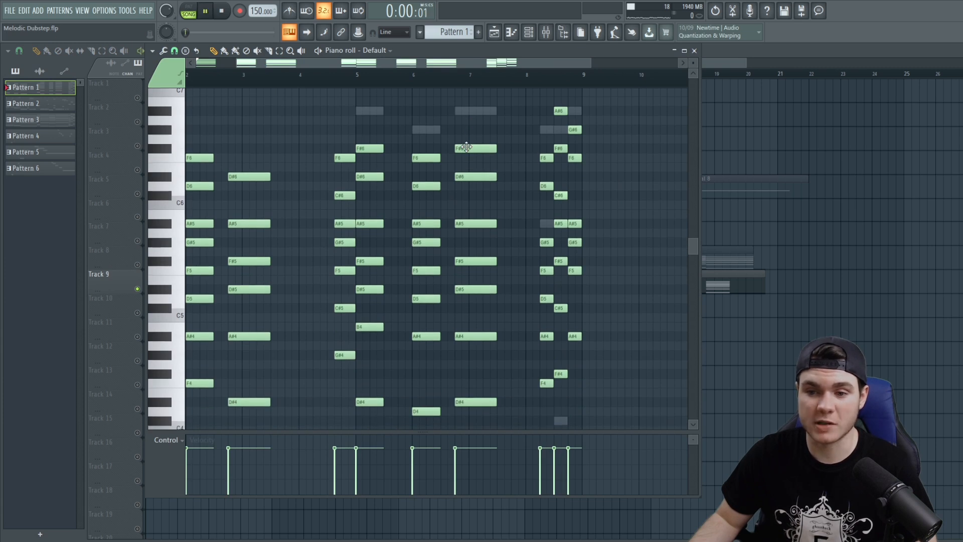
- Play the Pattern 1 chords with the piano roll's note area enlarged, and close the piano roll
key(space)
drag(422, 432, 414, 527)
scroll(516, 436, down, 4)
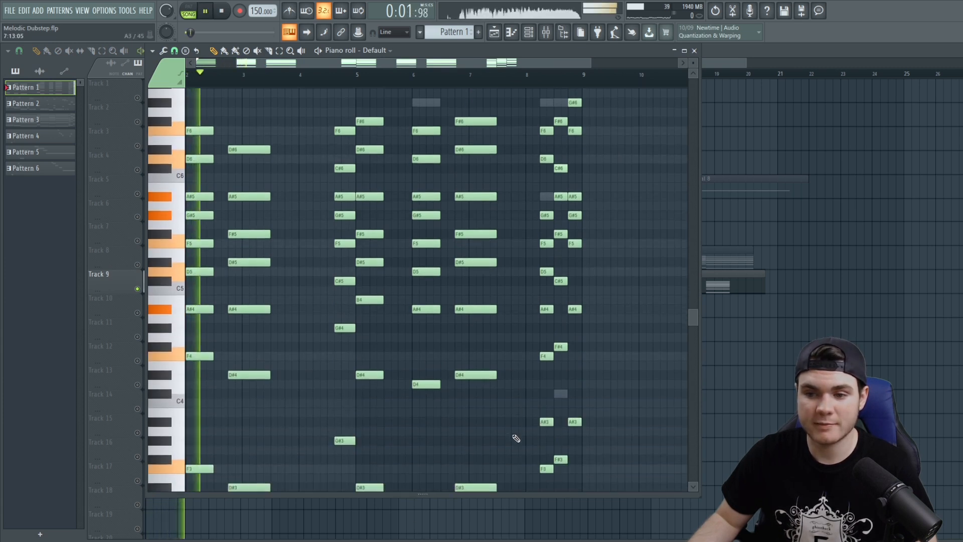
scroll(516, 438, up, 2)
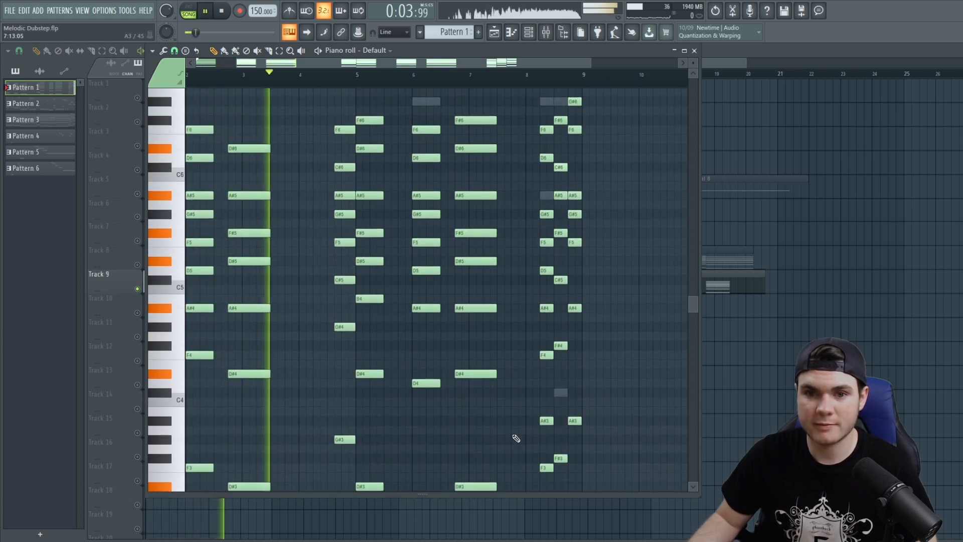
key(space)
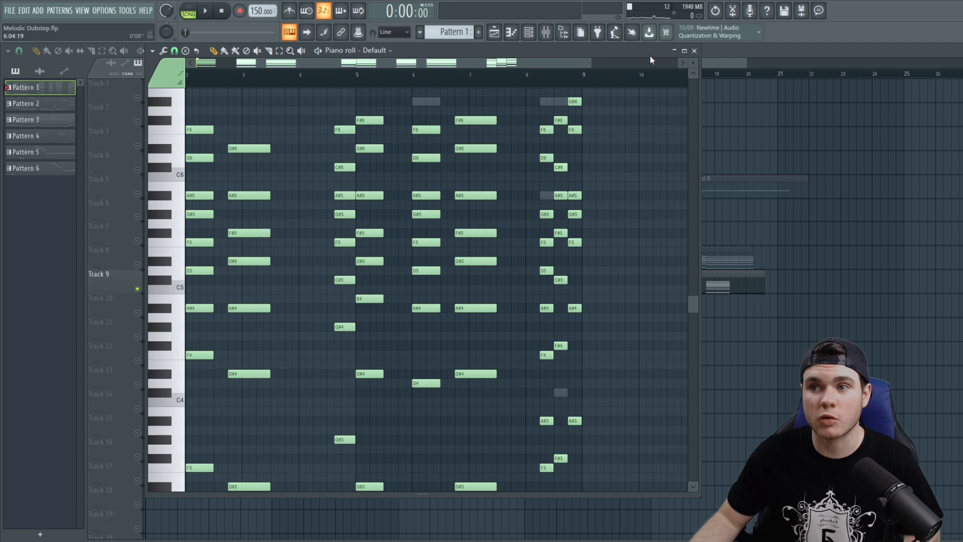
click(695, 50)
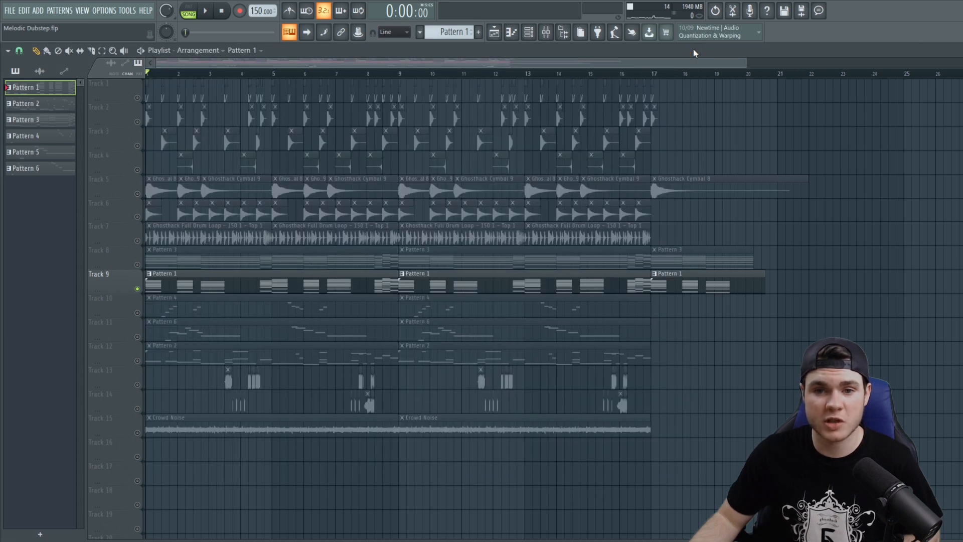
- Solo the first Default channel, the Harmor instance named Detune, in the channel rack and play it by itself
click(512, 33)
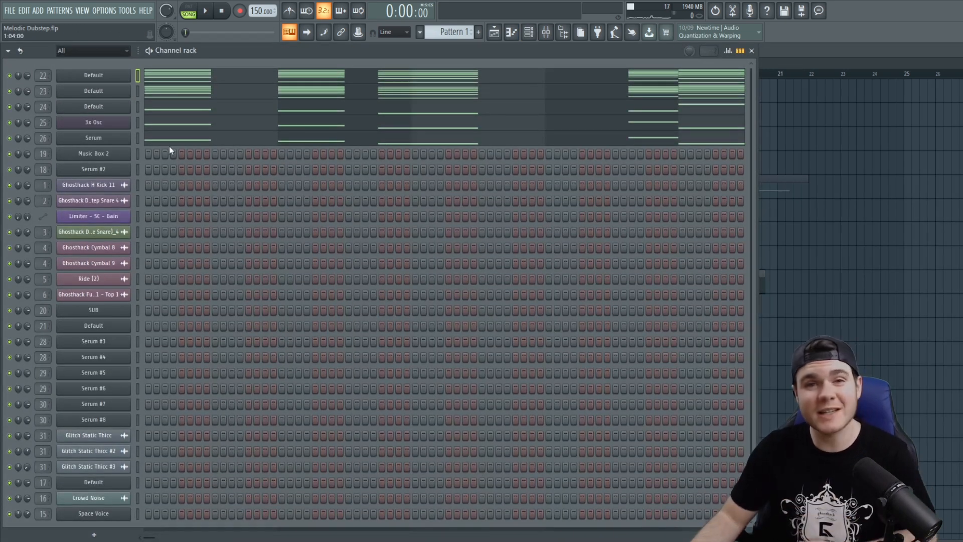
click(94, 75)
right_click(9, 76)
key(space)
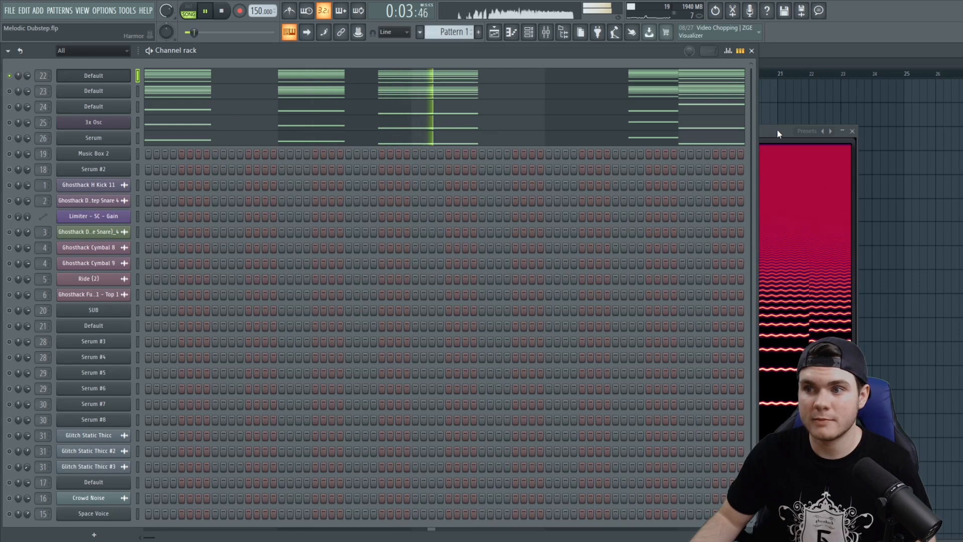
click(778, 130)
key(space)
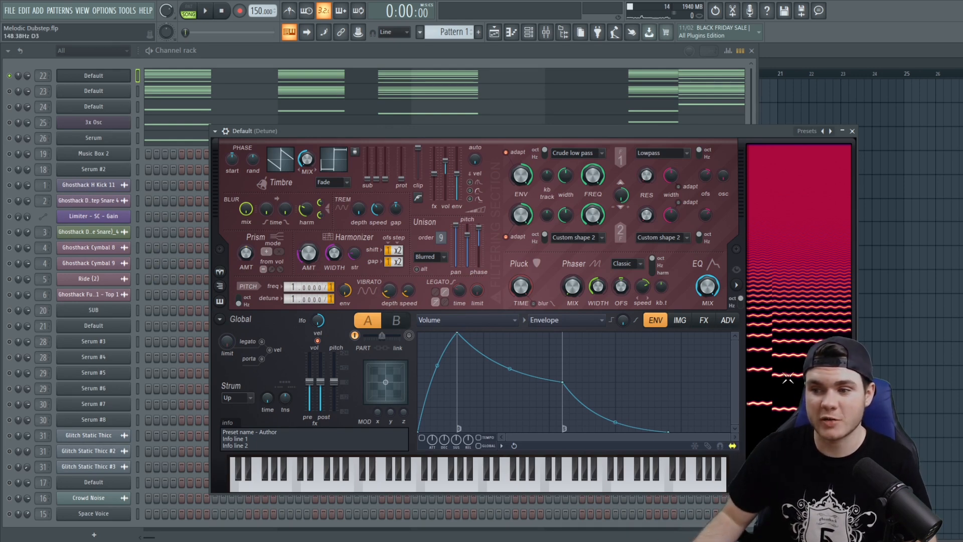
- Solo the second Default channel, the Harmor instance named Clean, play it by itself and close its window
click(91, 92)
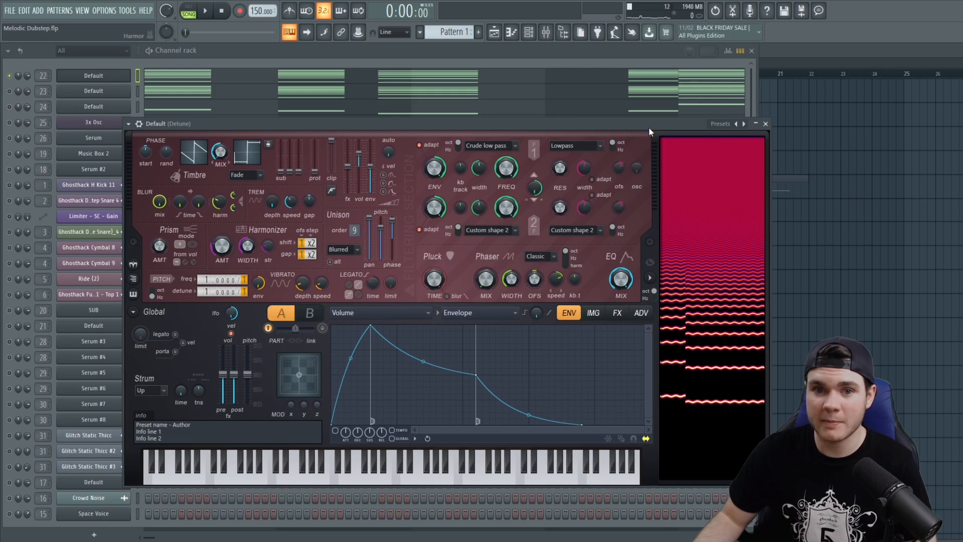
drag(233, 136, 269, 106)
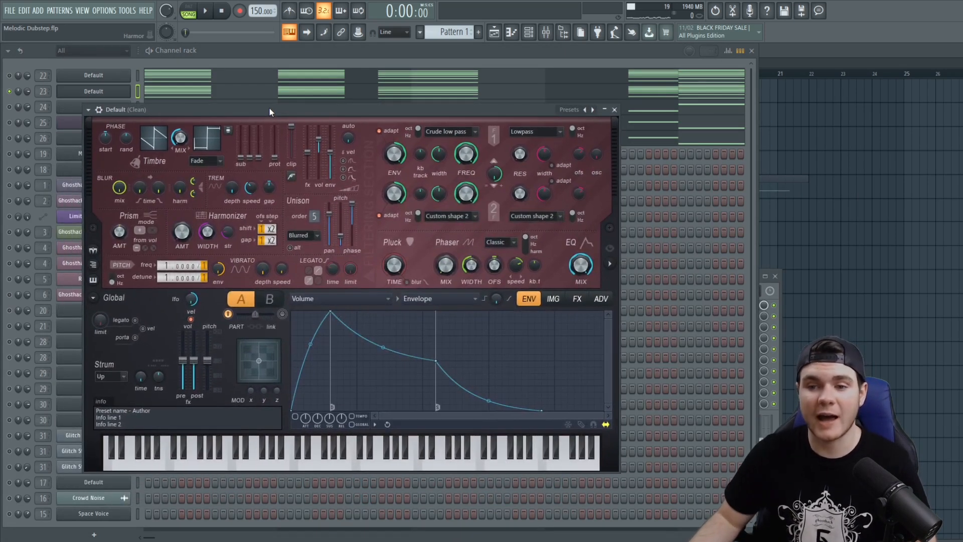
key(space)
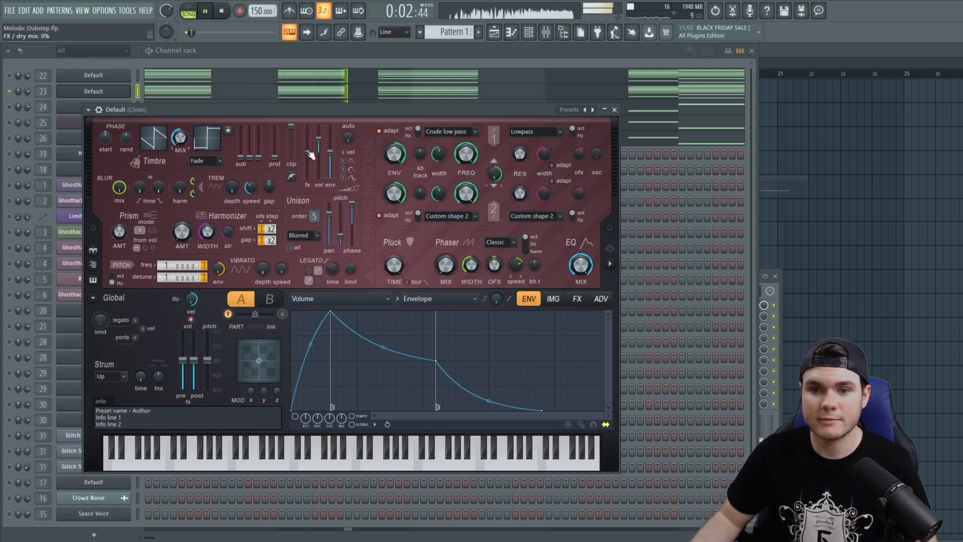
key(space)
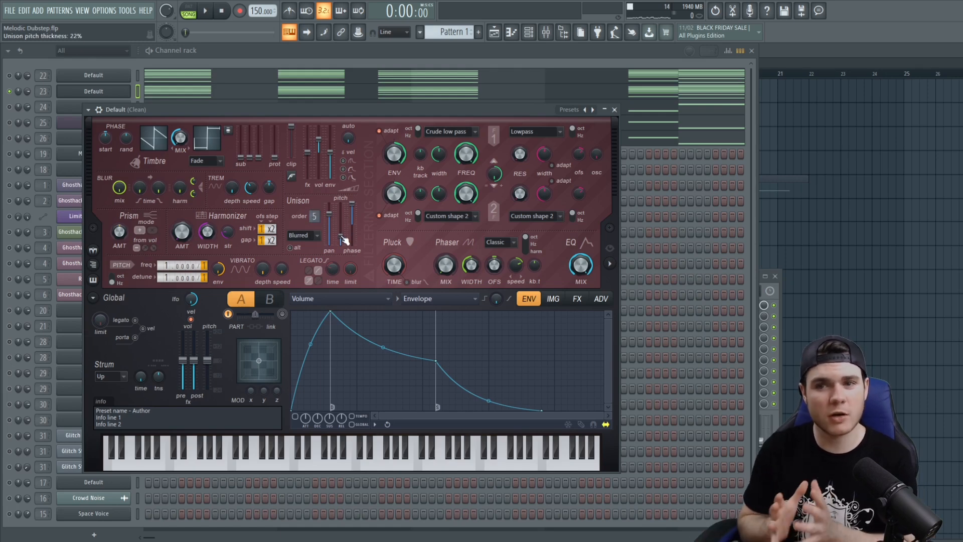
click(615, 110)
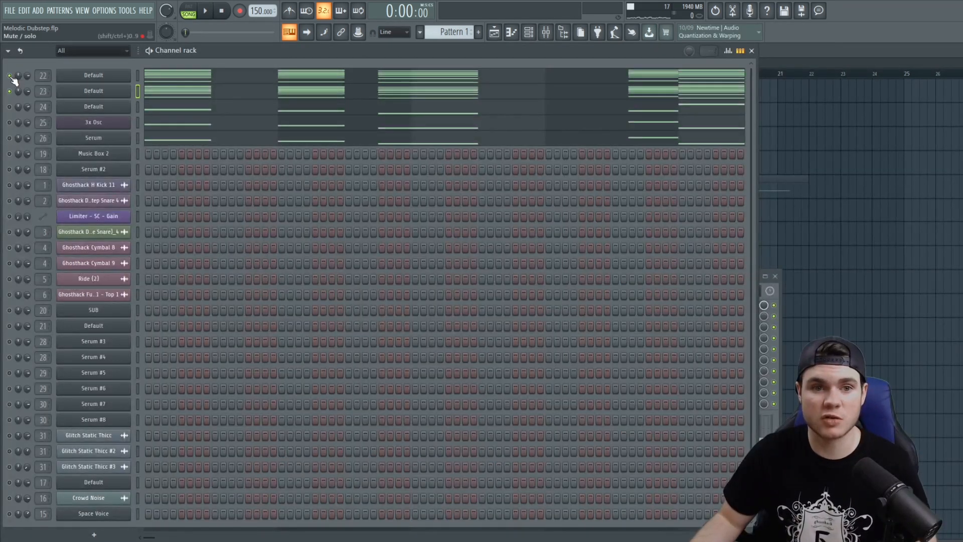
- Play the Detune and Clean Harmor layers together while viewing their mixer tracks
key(space)
key(F9)
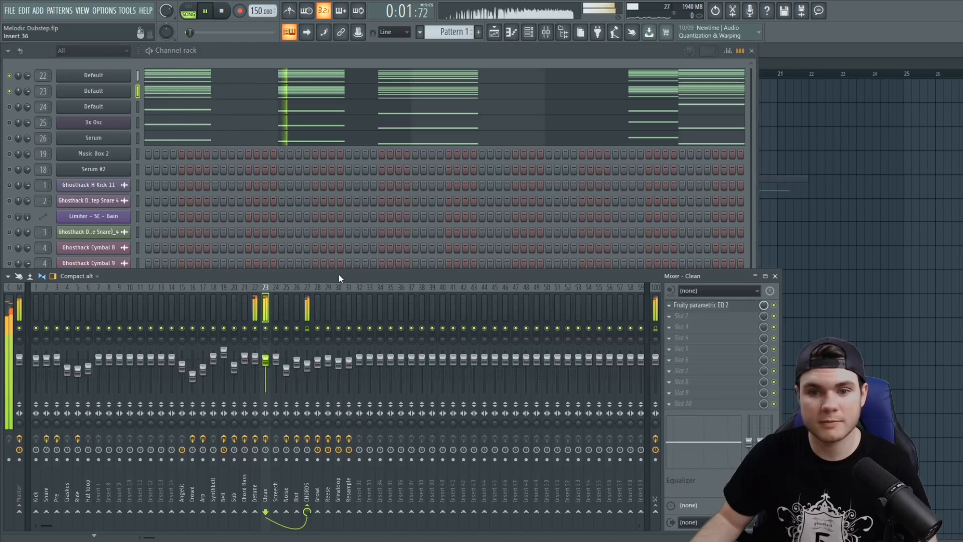
key(space)
key(F9)
- Solo and play the third Default channel, and examine its Harmor instance named Screech
key(space)
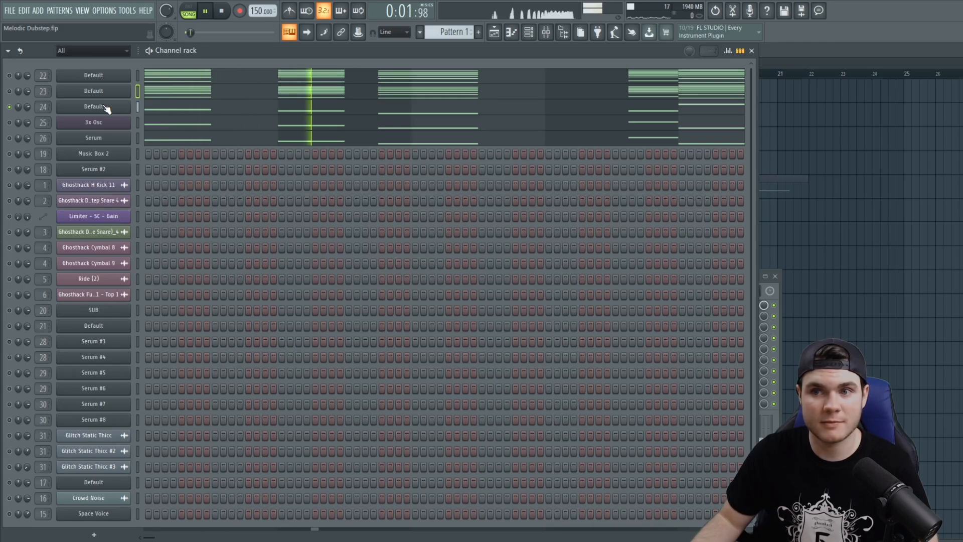
click(94, 107)
drag(282, 177, 295, 115)
key(space)
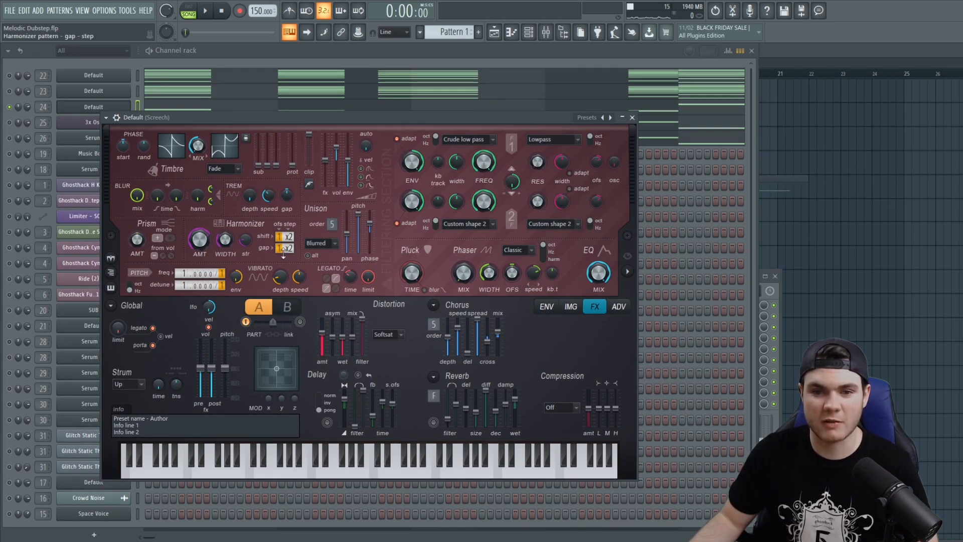
click(632, 118)
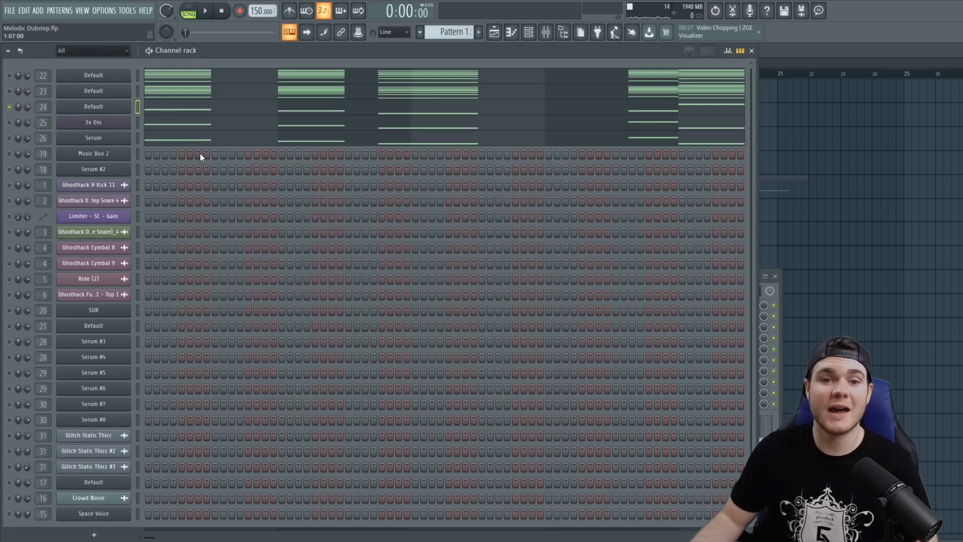
- Solo the 3x Osc channel and play its notes in the piano roll
click(157, 107)
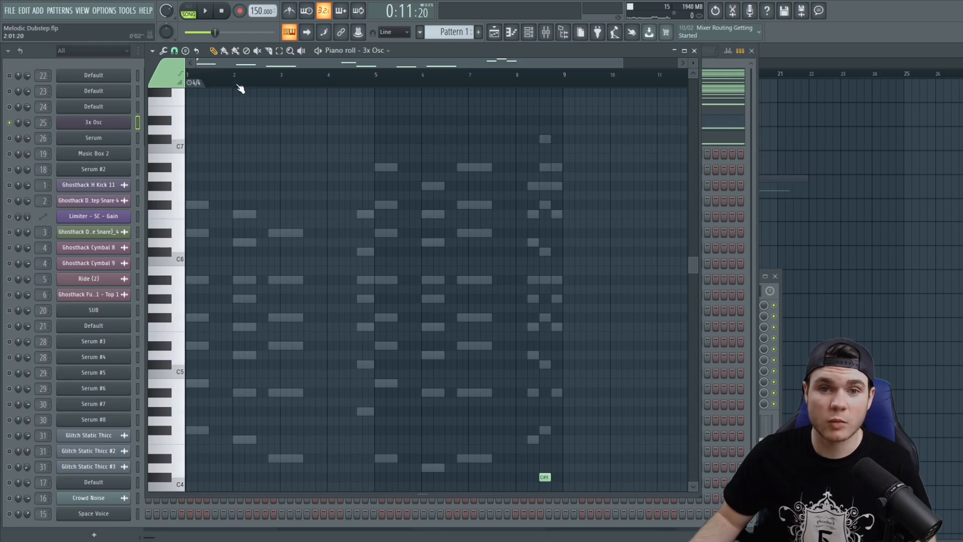
scroll(301, 112, down, 5)
key(space)
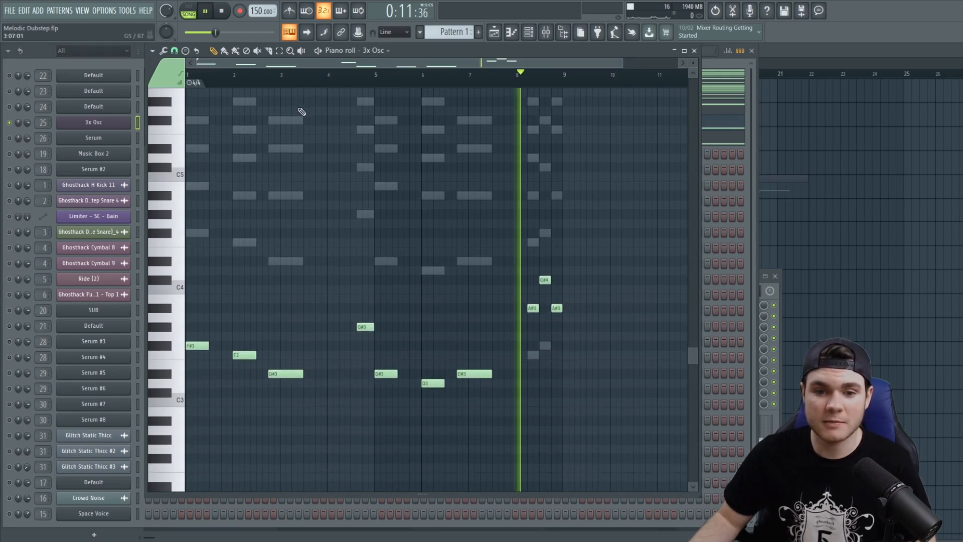
- Examine the Fruity Parametric EQ 2 on the Noise mixer track during playback, and close the EQ, piano roll and mixer
click(546, 33)
key(space)
click(289, 307)
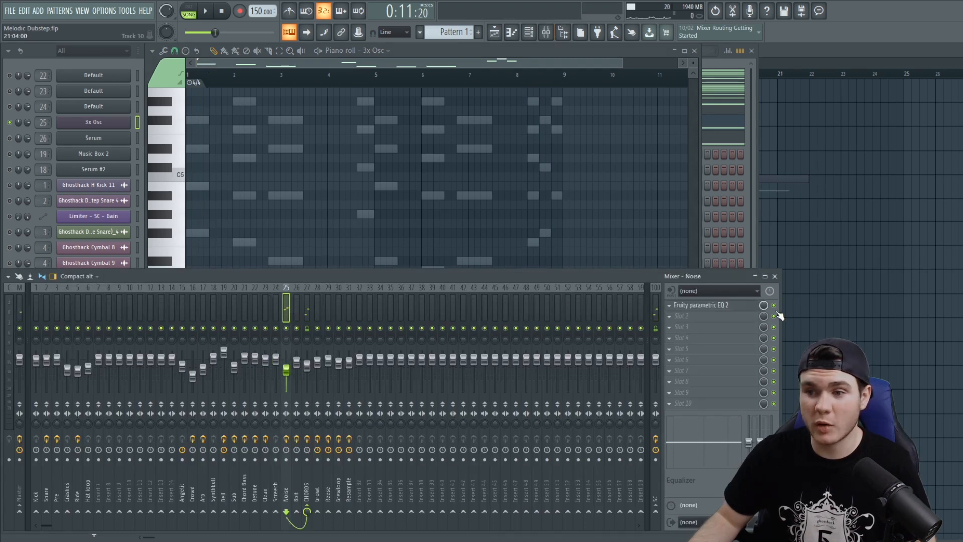
click(702, 304)
key(space)
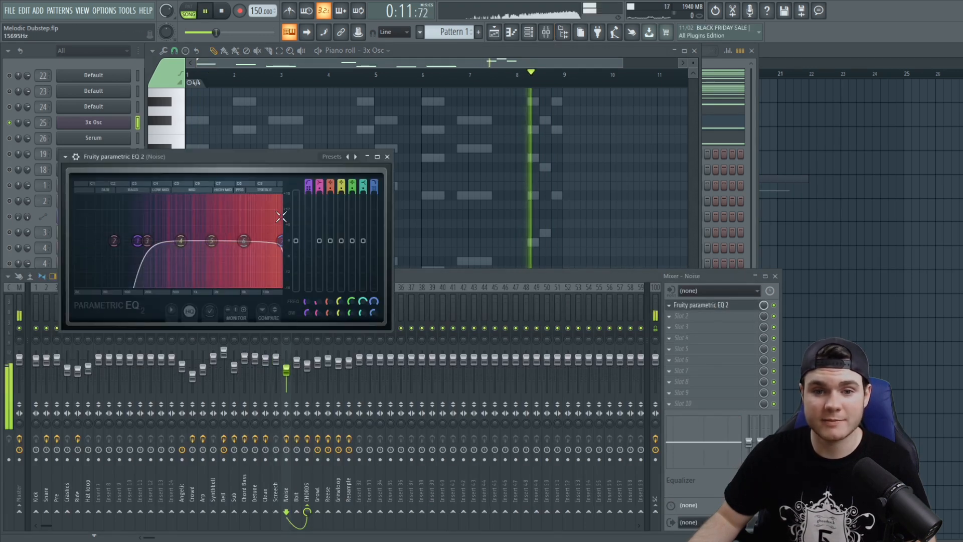
key(space)
click(386, 157)
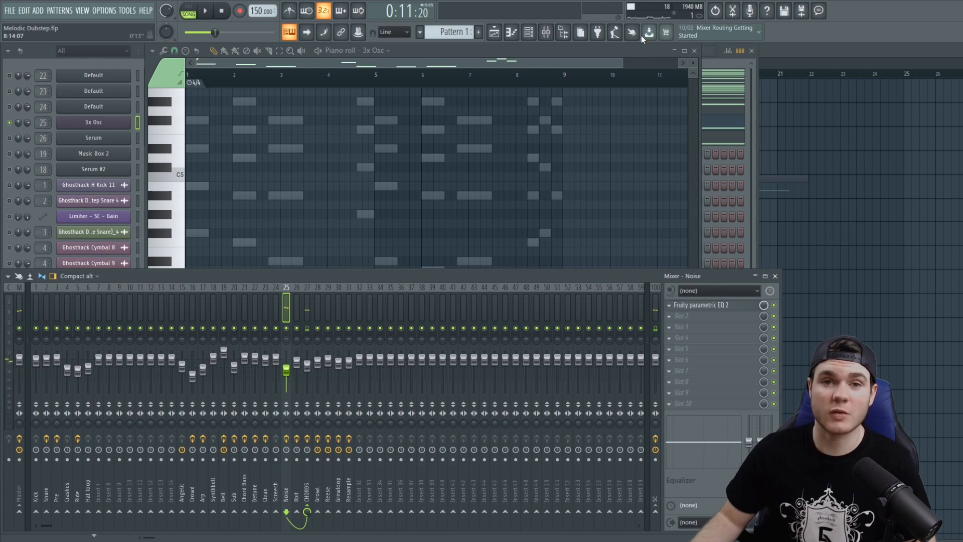
click(702, 50)
key(F9)
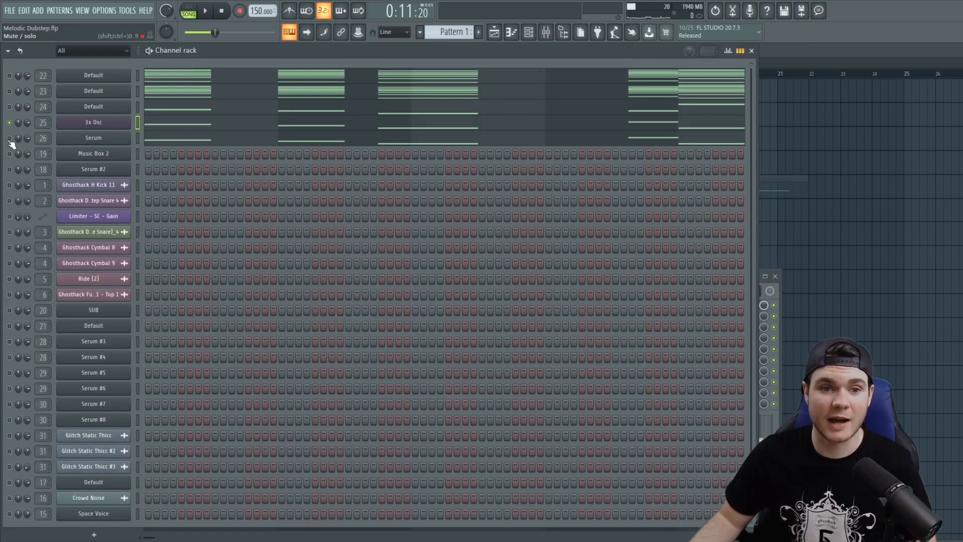
- Solo the Serum channel, view its notes in the piano roll, and audition its Lead - 8 Bit Layer preset
click(173, 140)
key(space)
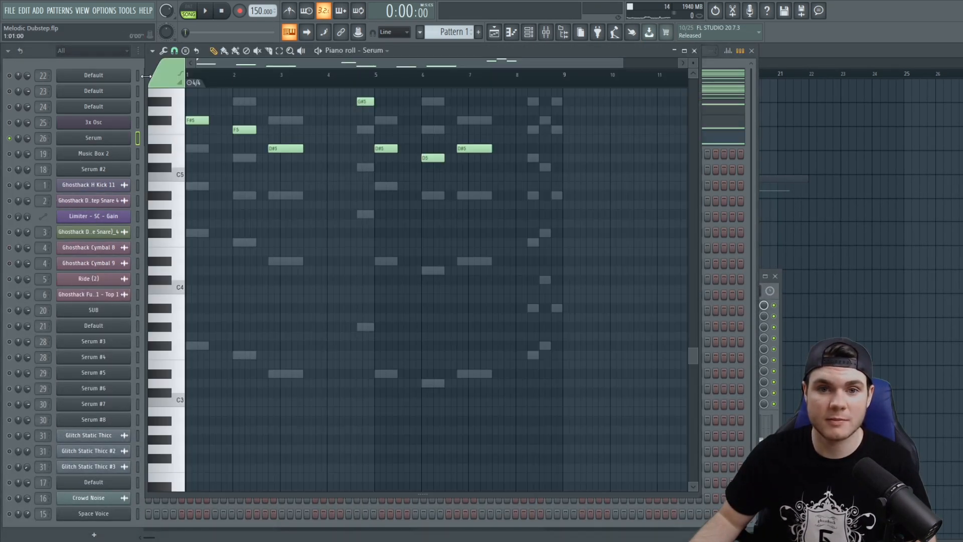
scroll(301, 226, up, 4)
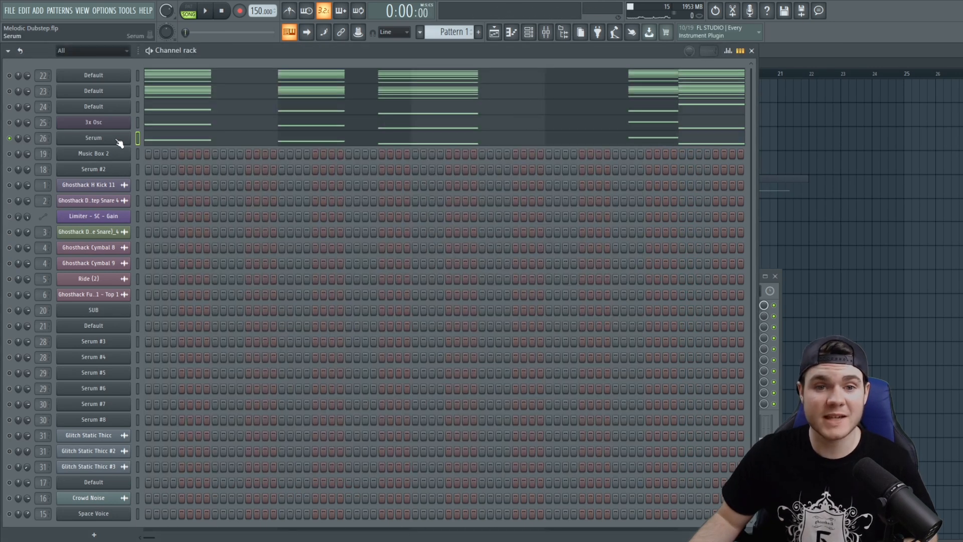
click(116, 140)
drag(224, 101, 242, 95)
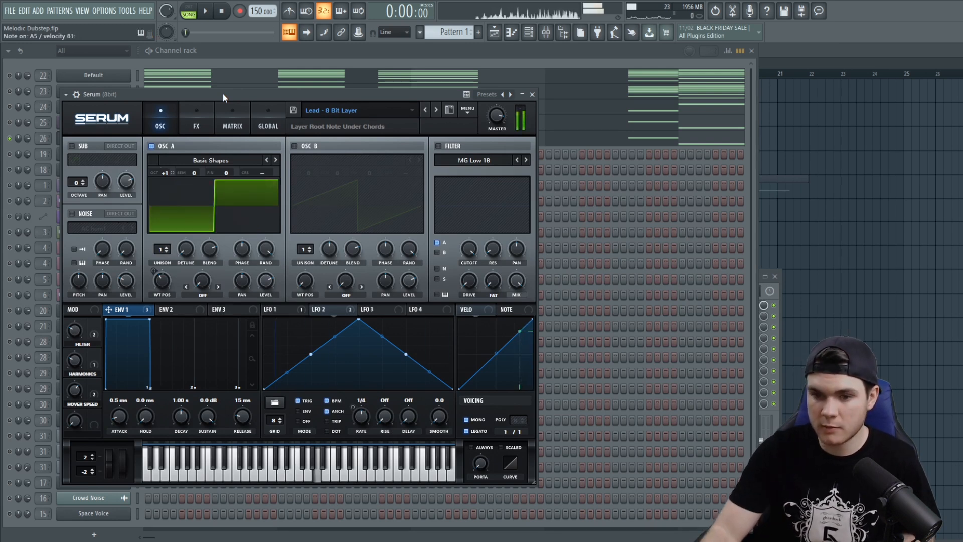
click(532, 95)
- Unmute all channels in the channel rack and play the five chord layers together
right_click(10, 75)
key(space)
key(space)
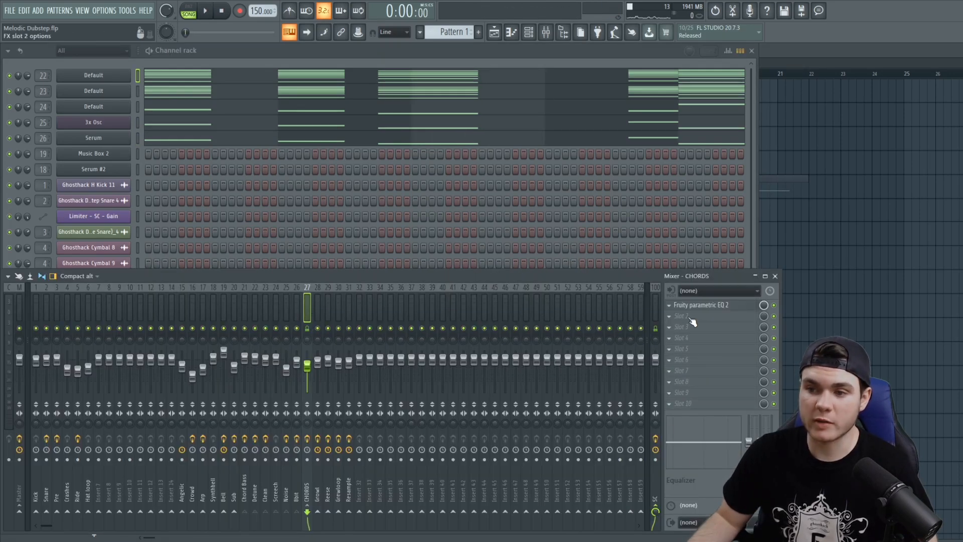
- Examine the curve of the Fruity Parametric EQ 2 on the CHORDS mixer track
click(693, 299)
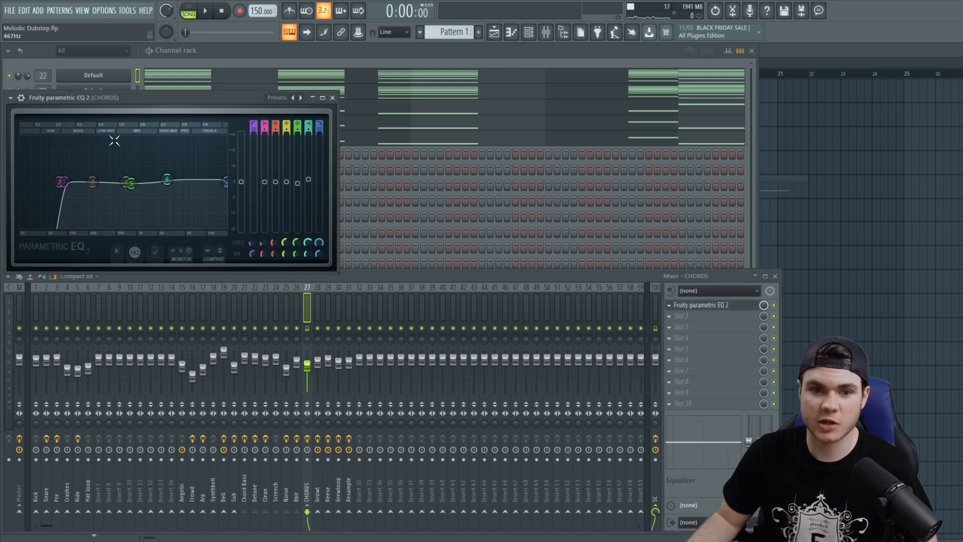
drag(140, 104, 235, 123)
key(space)
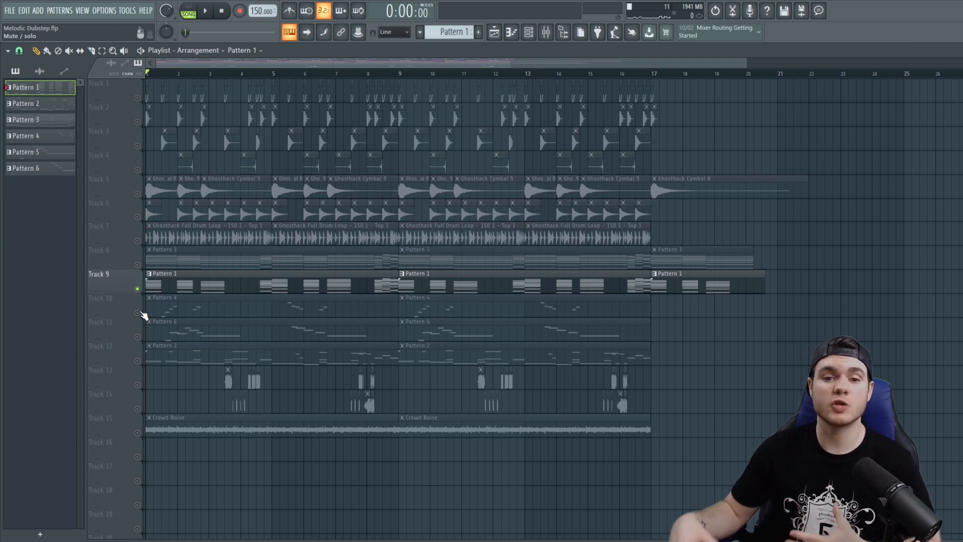
- Solo Track 10 in the playlist and play its Pattern 4 clips by themselves
right_click(138, 313)
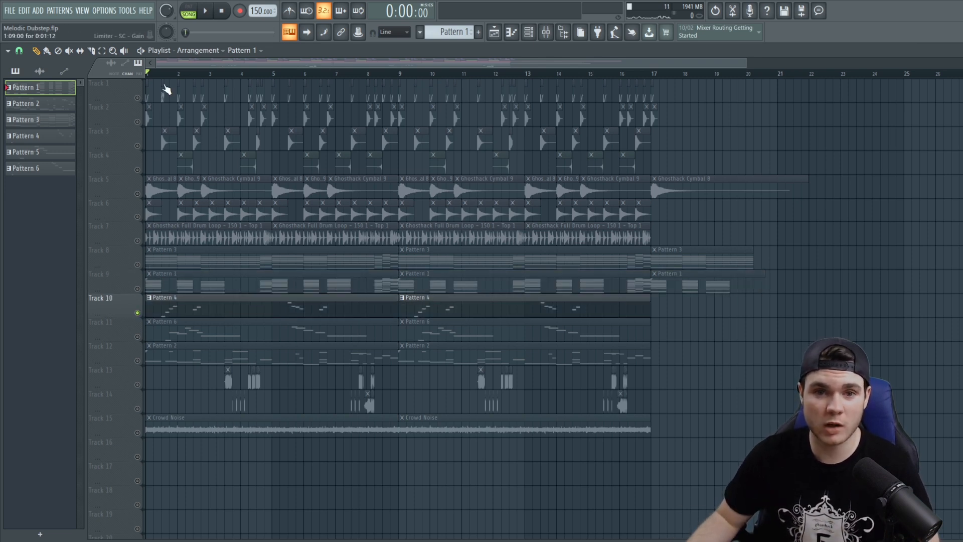
key(space)
drag(747, 65, 577, 65)
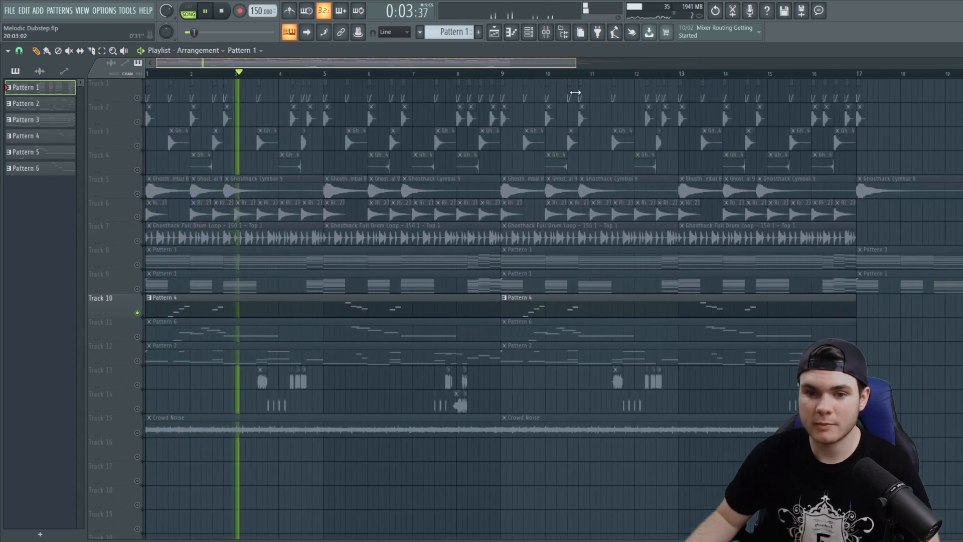
key(space)
- Unmute Track 9 and play the chords together with the Pattern 4 melody
click(138, 289)
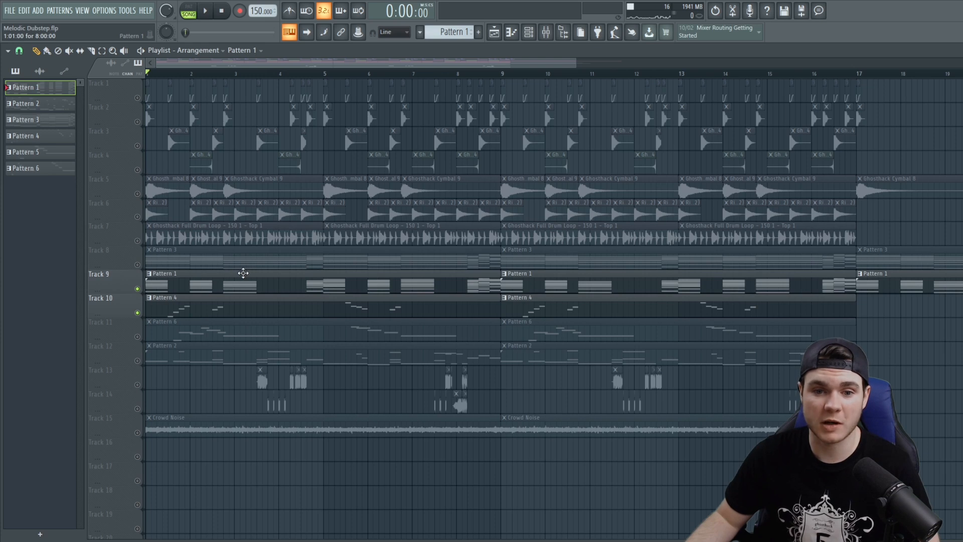
key(space)
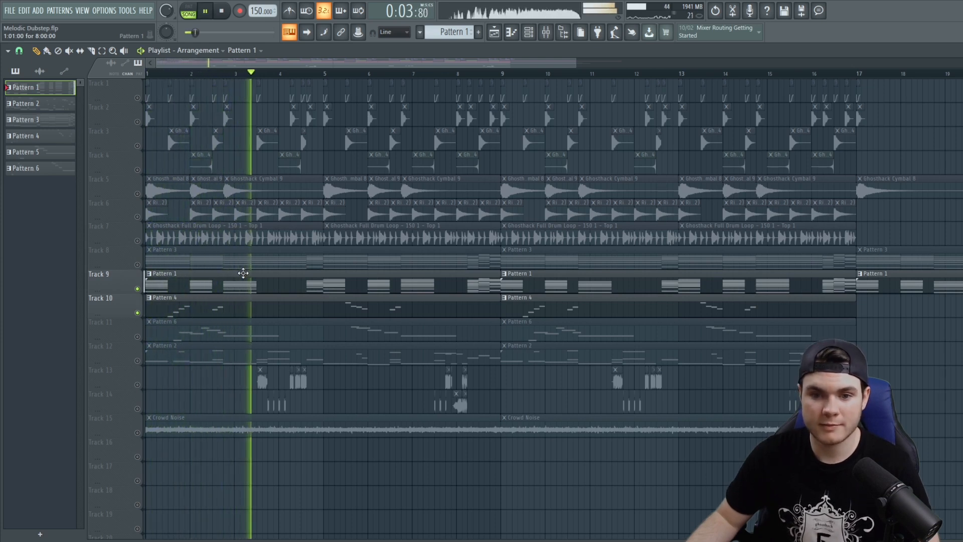
key(space)
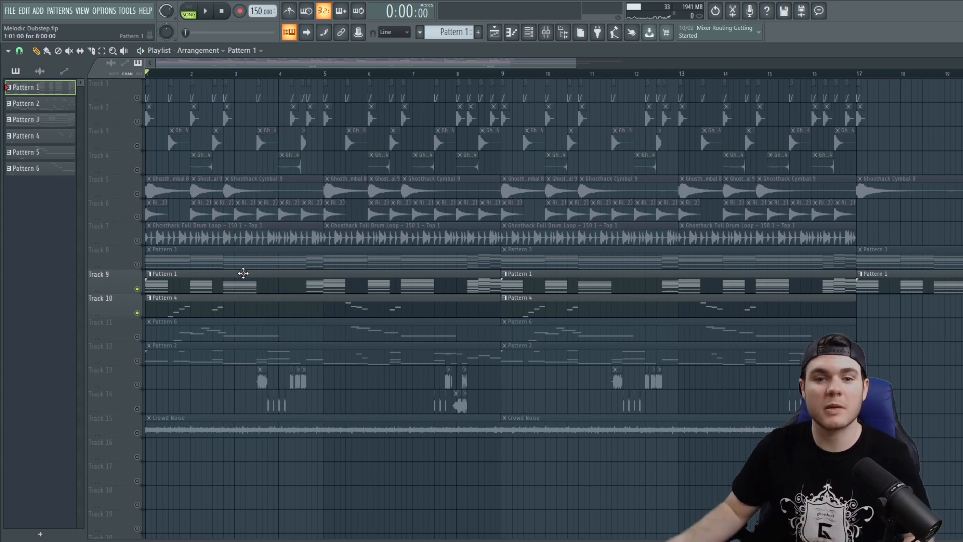
- Open Pattern 4 in the channel rack and examine the FLEX preset used by the Music Box 2 channel
double_click(207, 307)
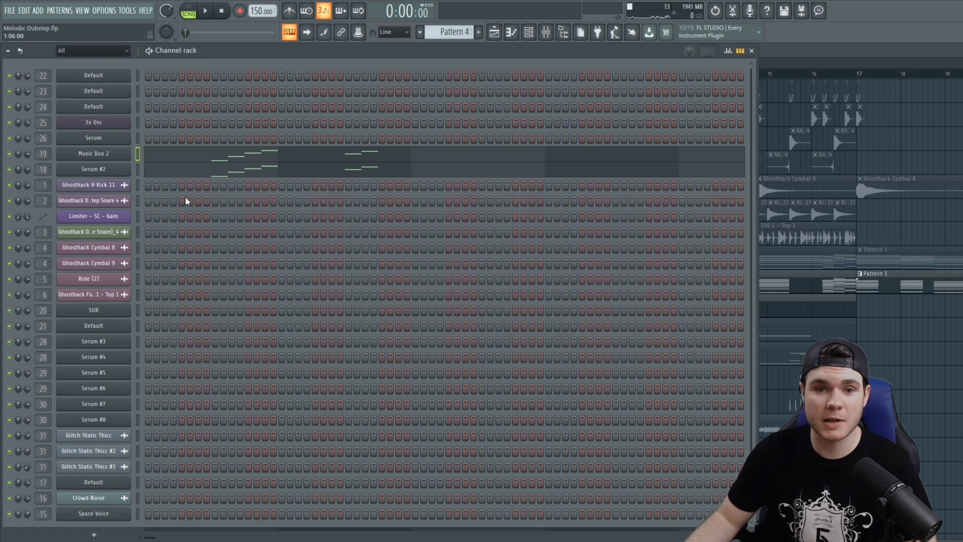
click(119, 154)
drag(237, 125, 284, 97)
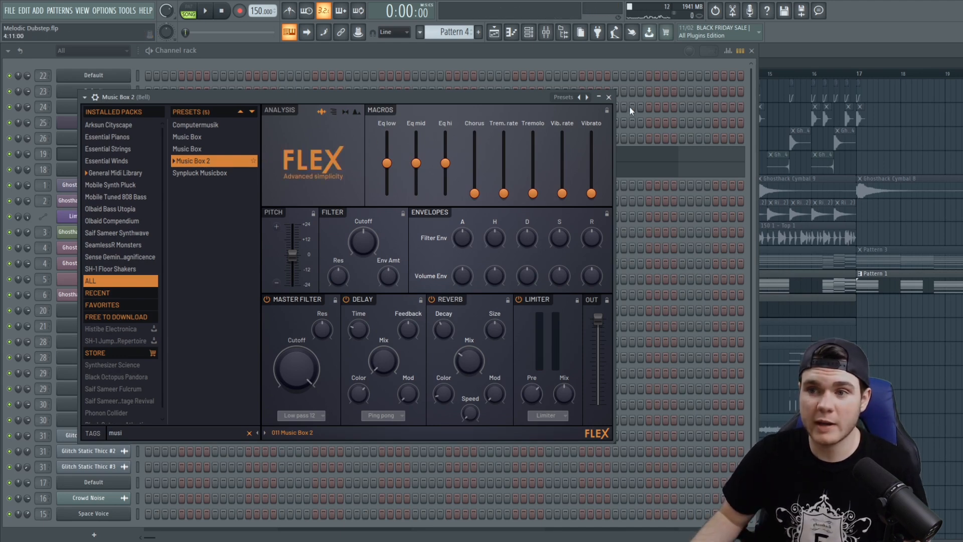
click(609, 96)
- Examine the oscillator, envelopes and effects of the Serum #2 Synthbell sound, and return to the playlist
click(115, 172)
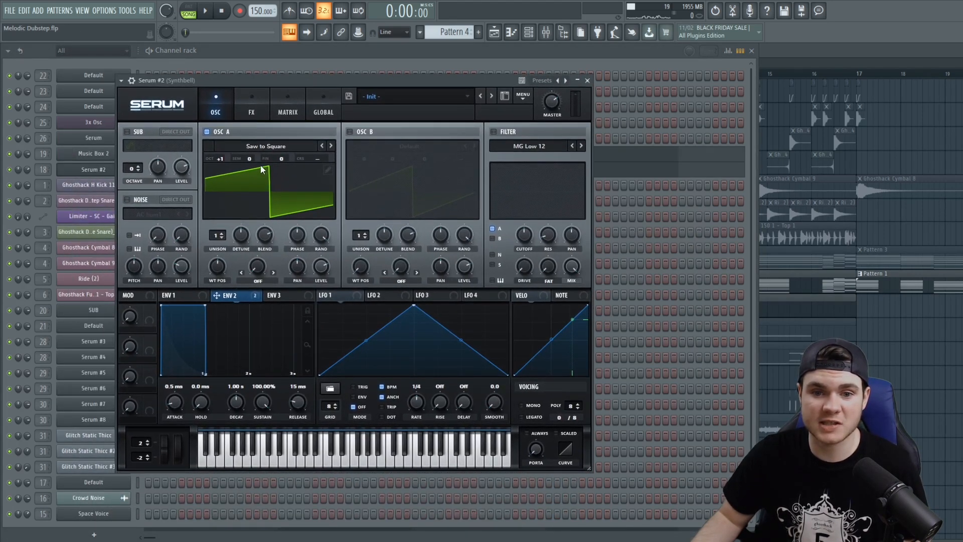
click(189, 299)
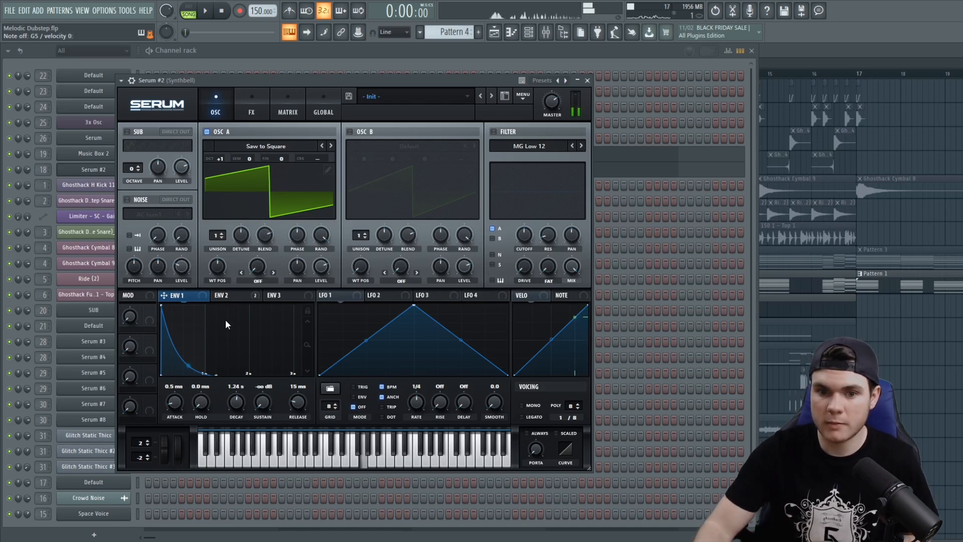
click(253, 106)
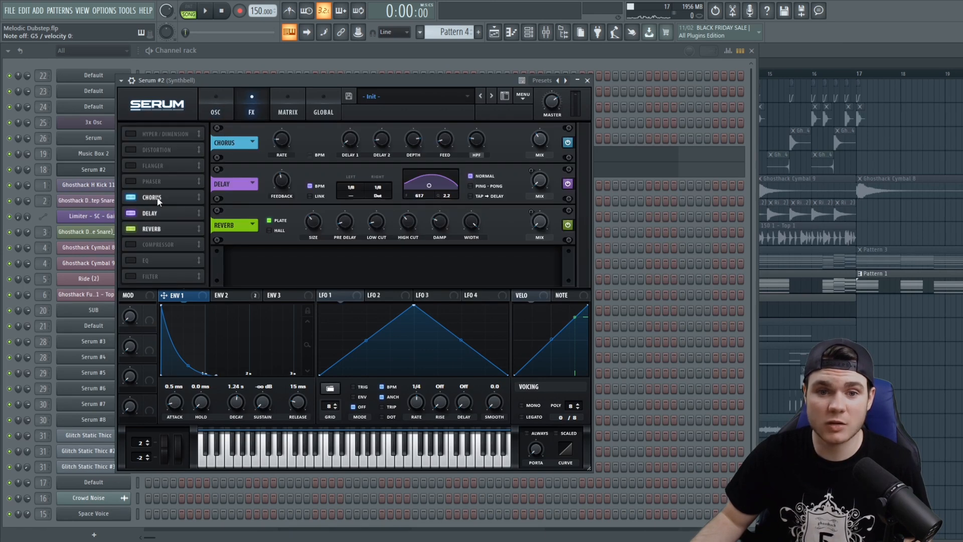
click(244, 298)
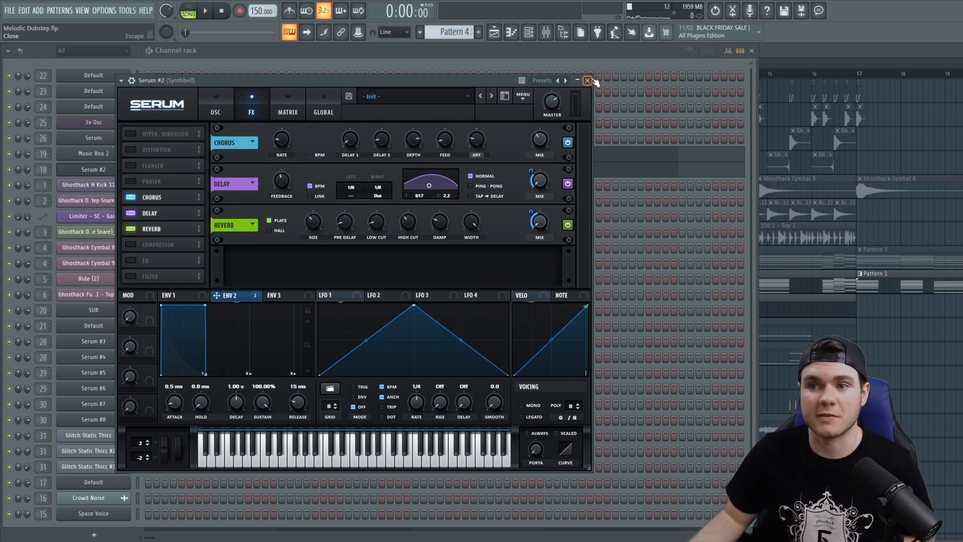
click(587, 81)
click(771, 44)
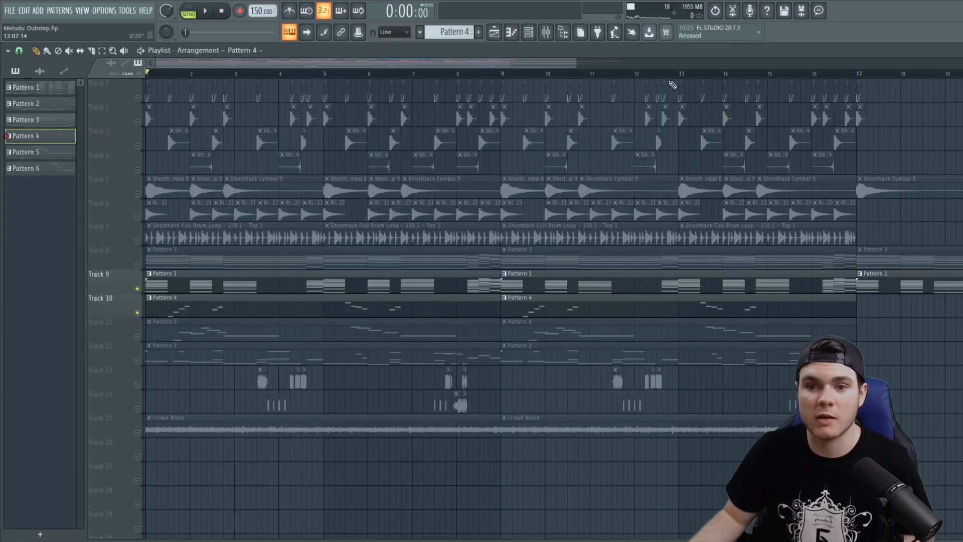
- Solo Track 11 in the playlist and audition its Pattern 6 clips
right_click(137, 337)
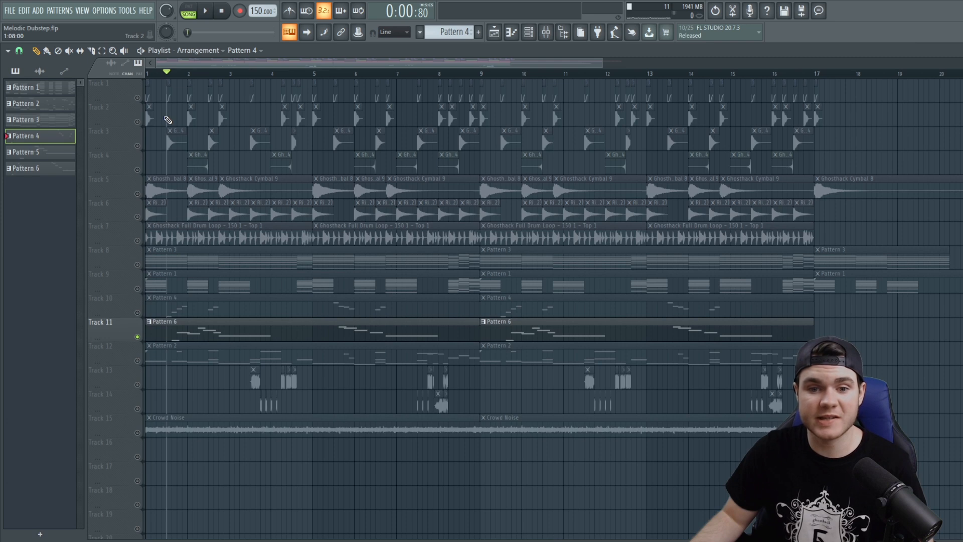
key(space)
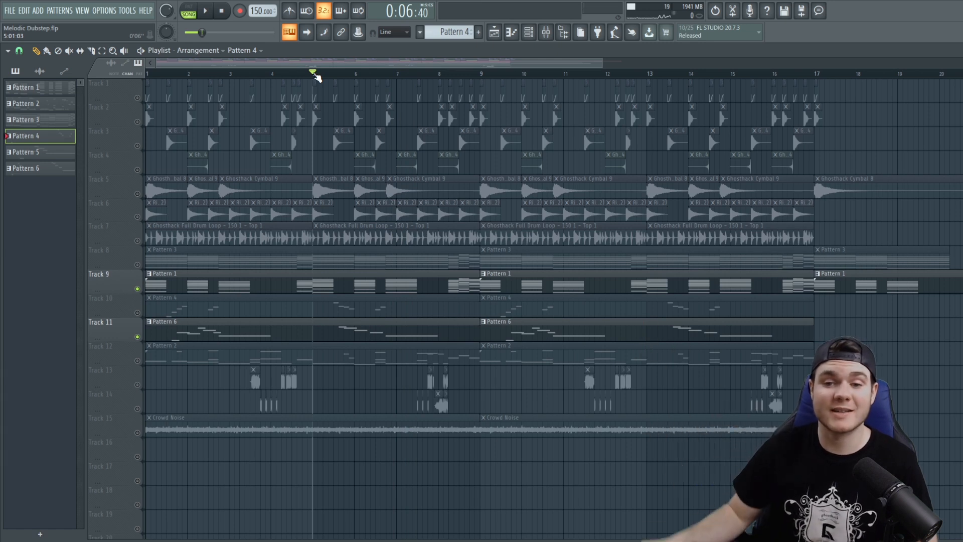
- Unmute Track 10 and play the Pattern 1, Pattern 4 and Pattern 6 clips together from the beginning
click(137, 313)
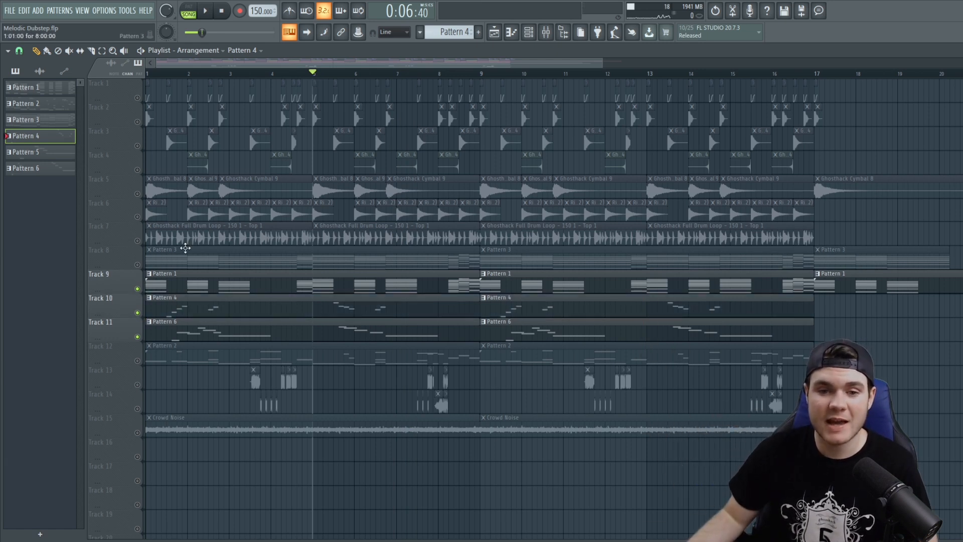
click(162, 73)
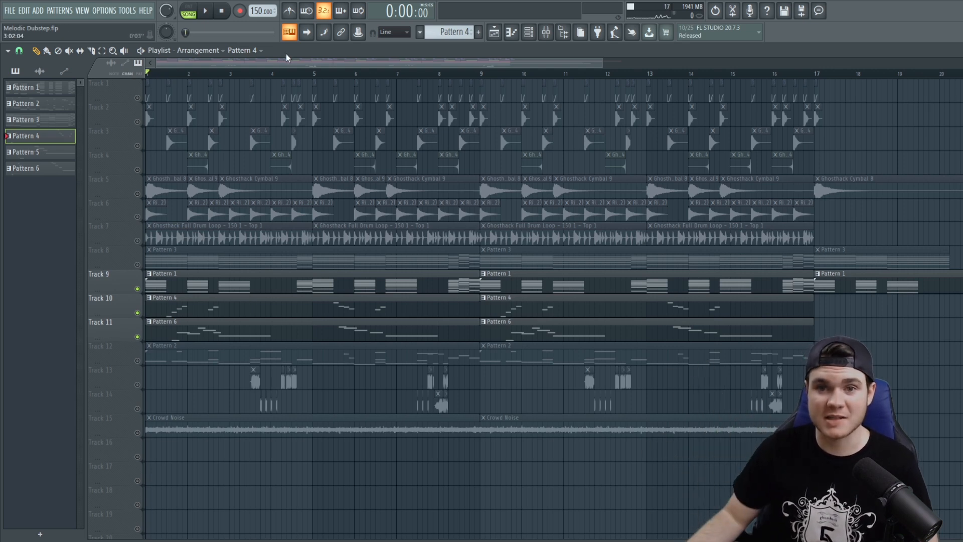
key(space)
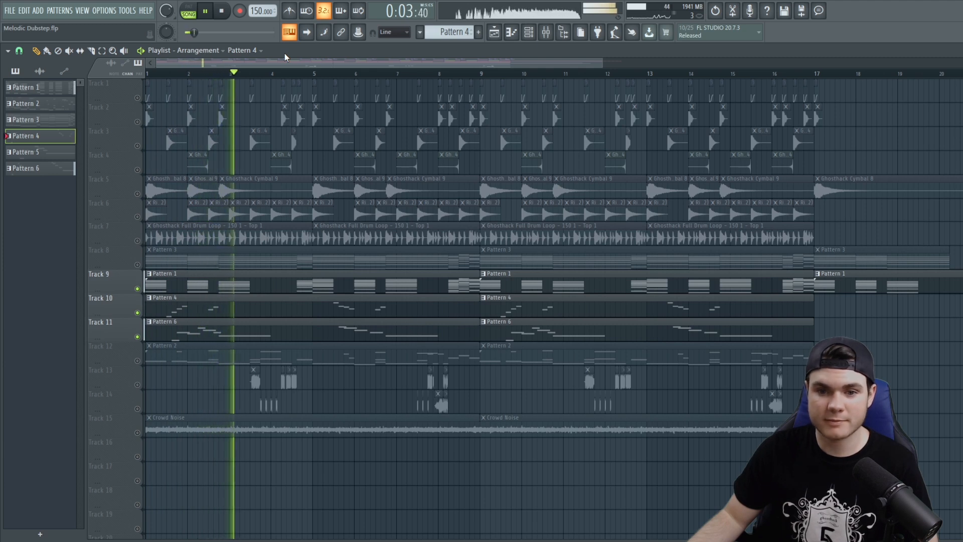
key(space)
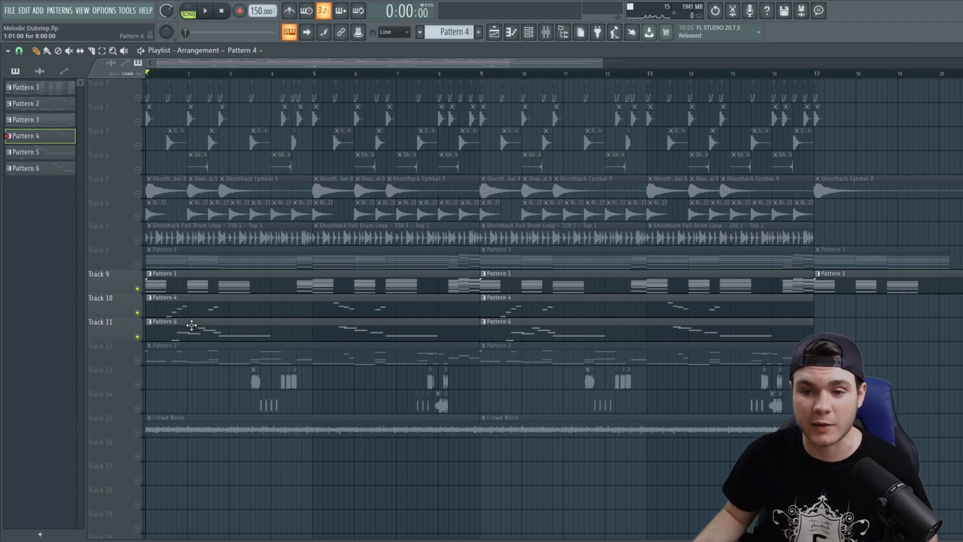
- Open Pattern 3 from Track 8 and audition its notes while viewing the Default channel's Harmor arp synth
click(167, 259)
double_click(180, 259)
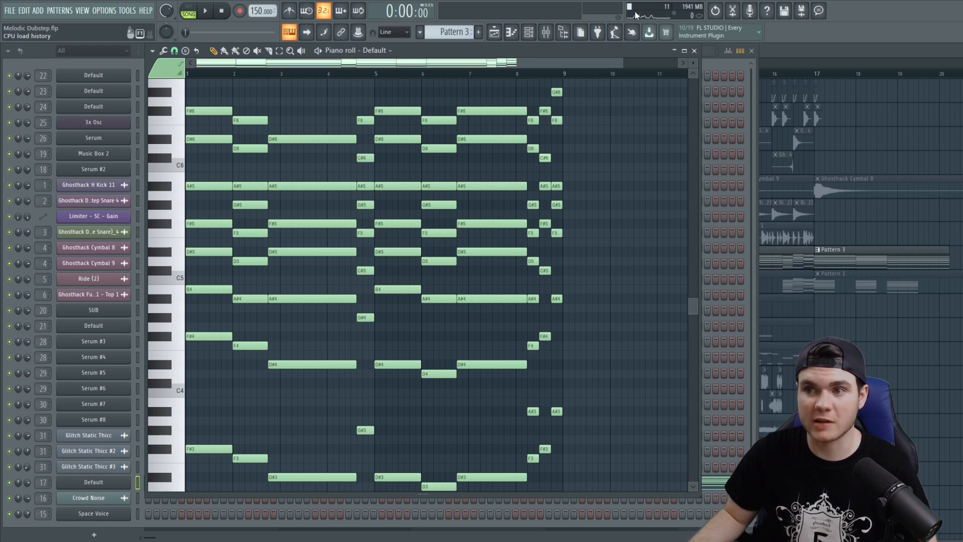
click(695, 51)
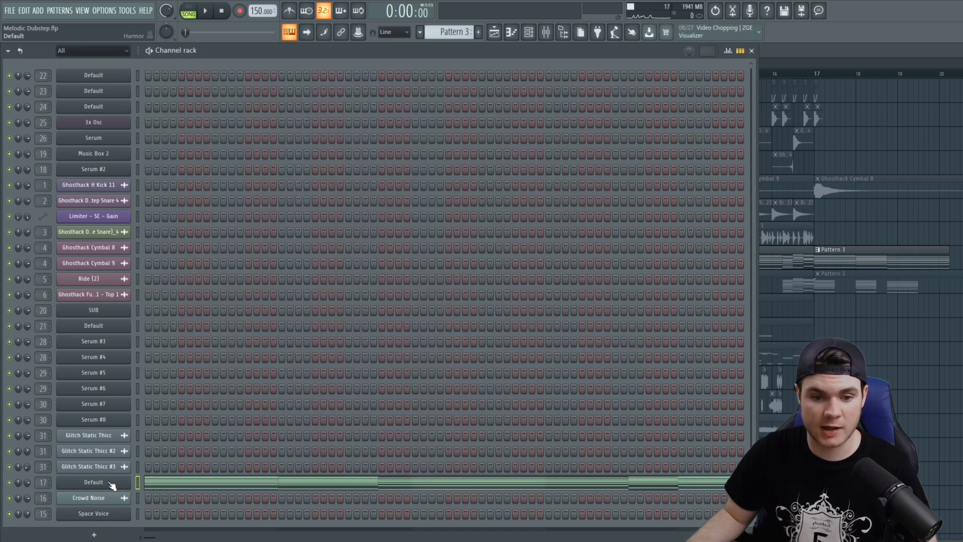
click(113, 483)
drag(203, 154, 228, 89)
key(space)
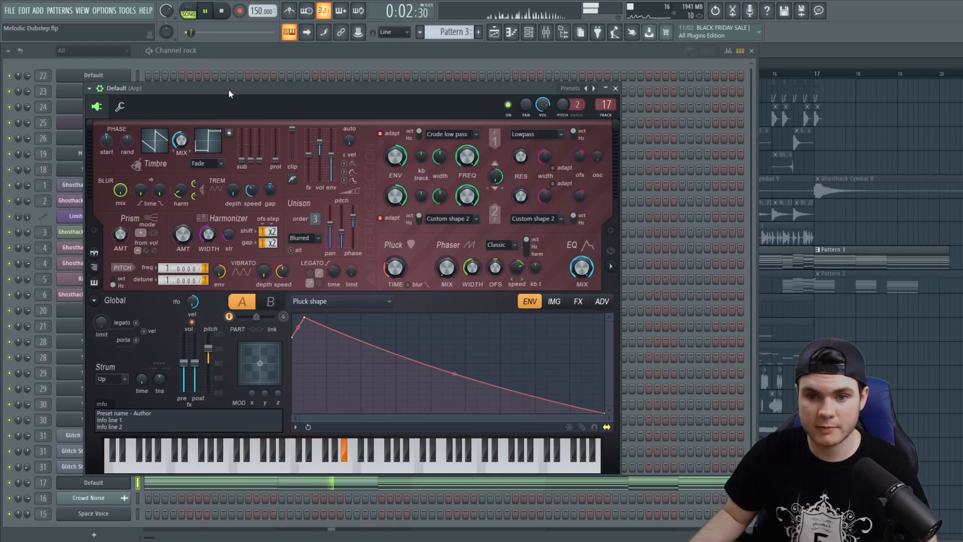
key(space)
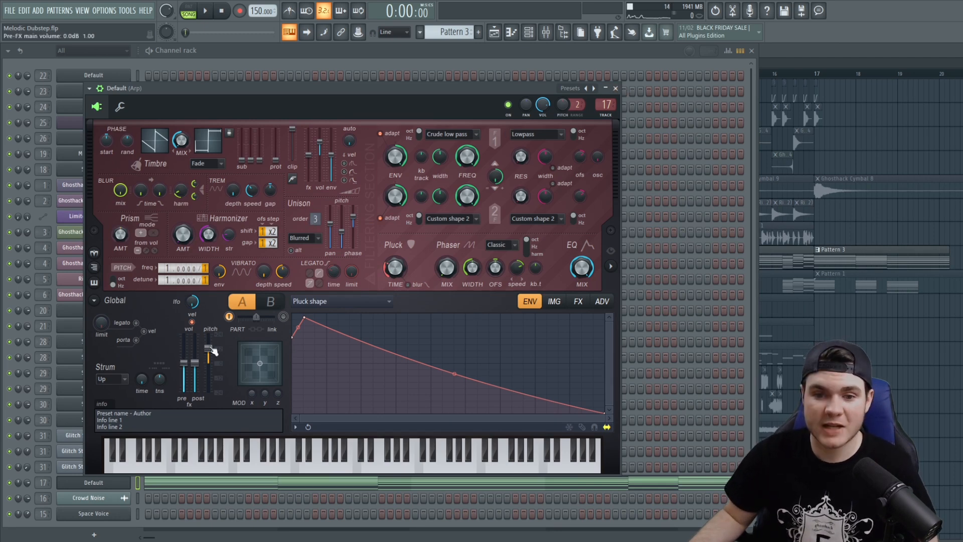
- Examine the arpeggiator settings of the Default arp channel routed to mixer track 17, and play the arp again
click(616, 88)
click(94, 483)
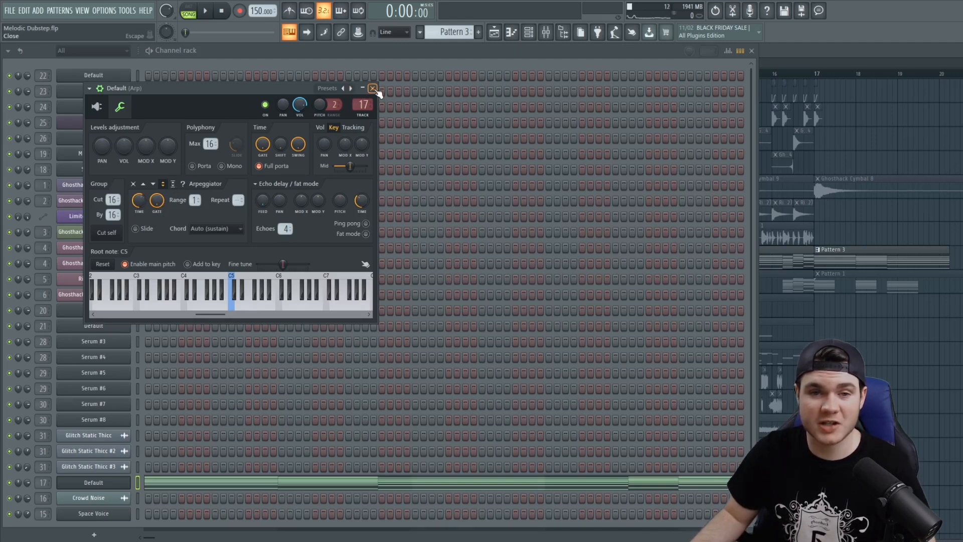
click(372, 89)
key(space)
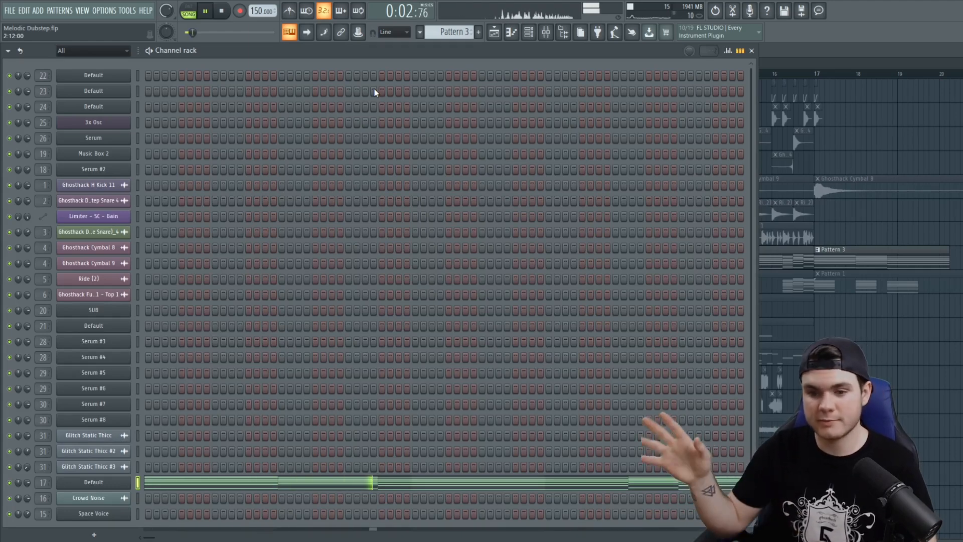
key(space)
- Open Pattern 6 to examine its FLEX Space Voice preset, and play Tracks 8 to 11 together from the playlist
key(F6)
click(138, 336)
click(138, 336)
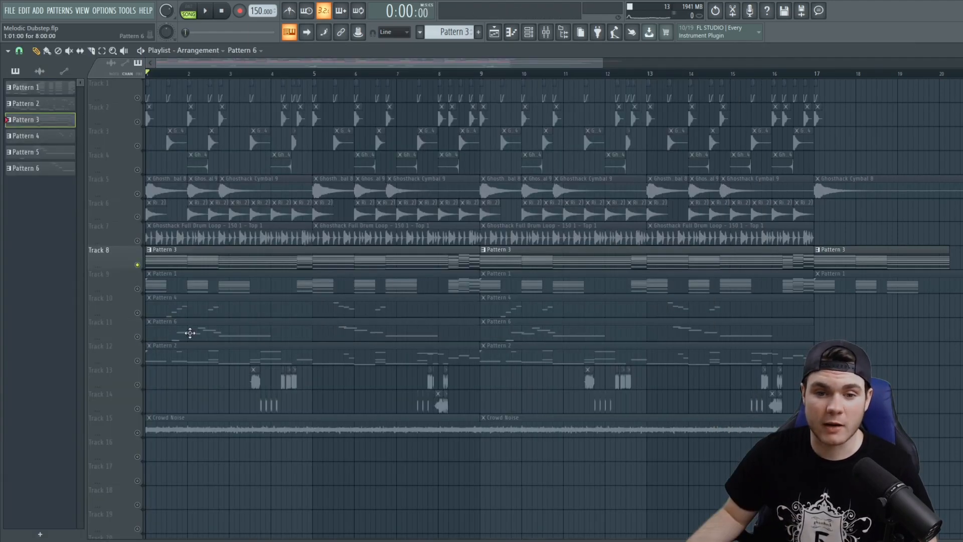
double_click(190, 333)
click(695, 51)
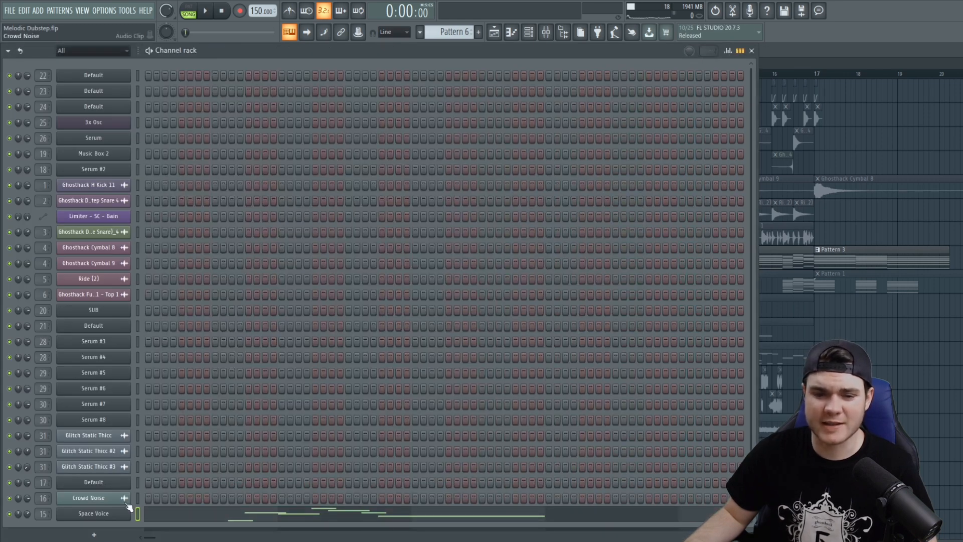
click(116, 514)
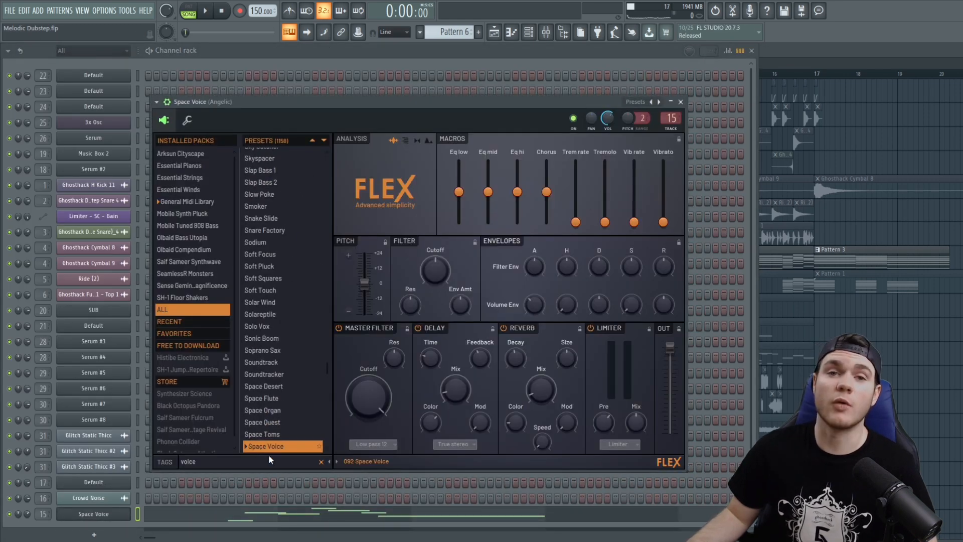
scroll(270, 442, down, 4)
scroll(256, 402, up, 4)
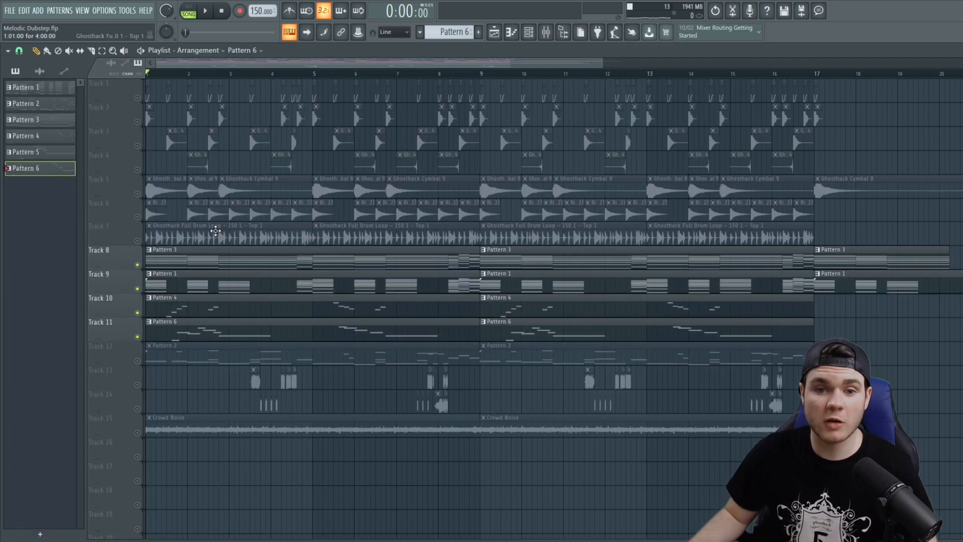
key(space)
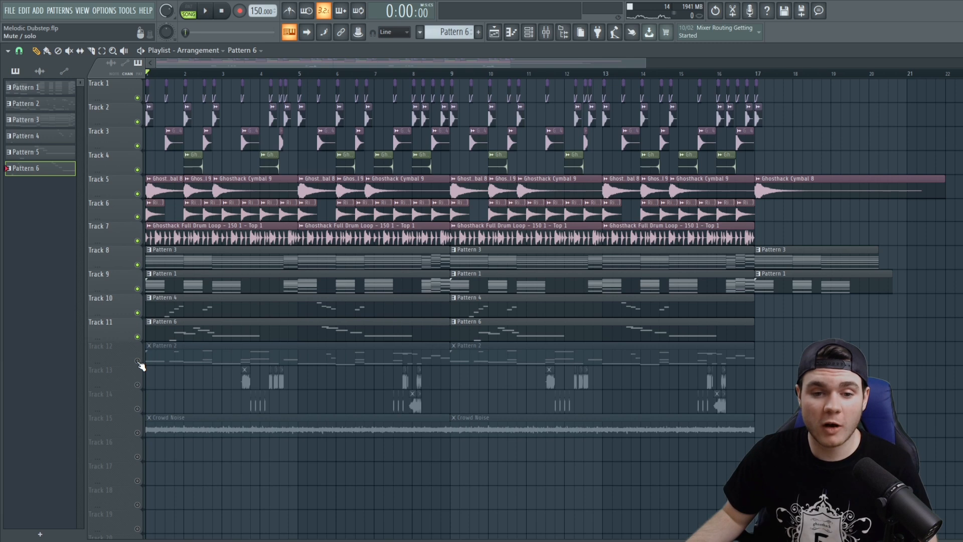
- Isolate Tracks 12, 13 and 14 in the playlist and audition the Pattern 2 basses with the glitch clips
right_click(139, 361)
click(139, 385)
click(140, 407)
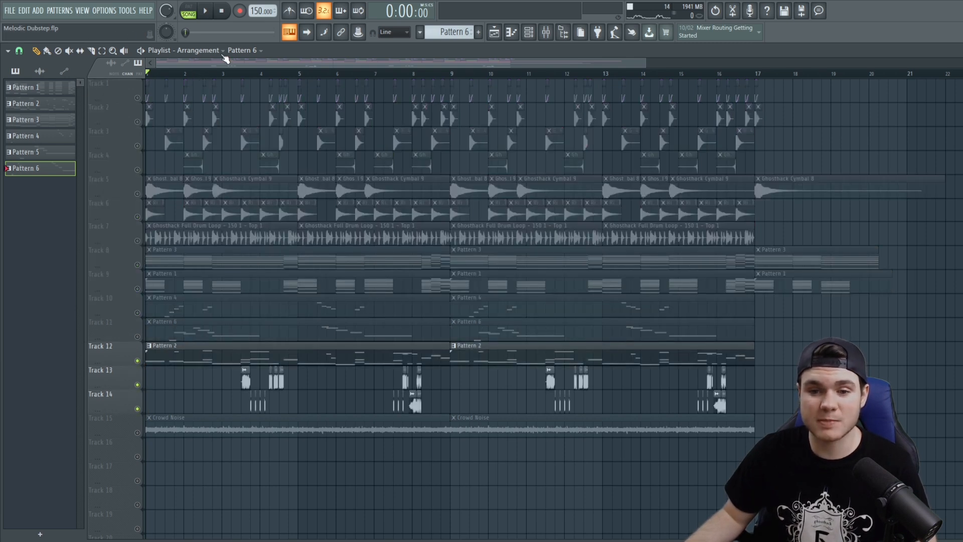
key(space)
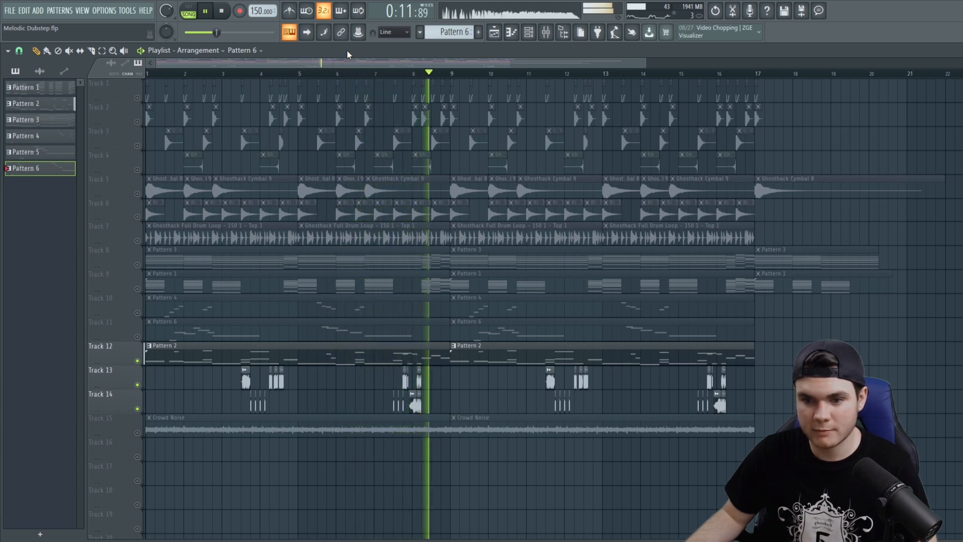
key(space)
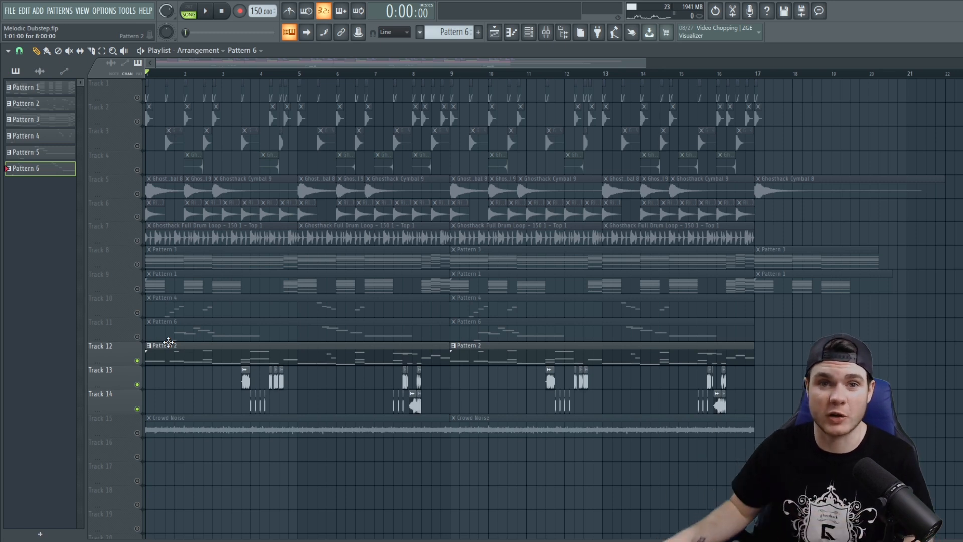
- Open Pattern 2 in the channel rack and examine the SUB channel's operator 1 waveform and volume envelope
double_click(168, 345)
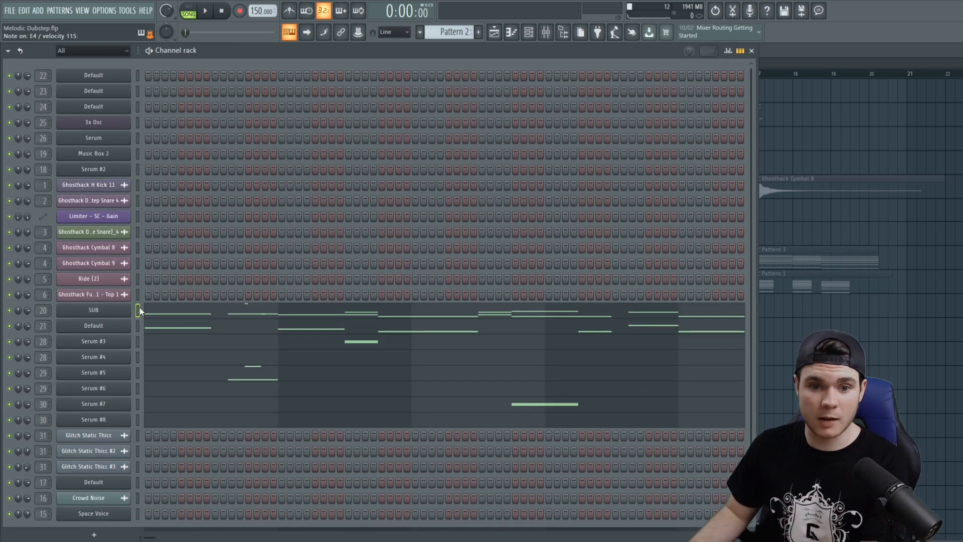
click(105, 309)
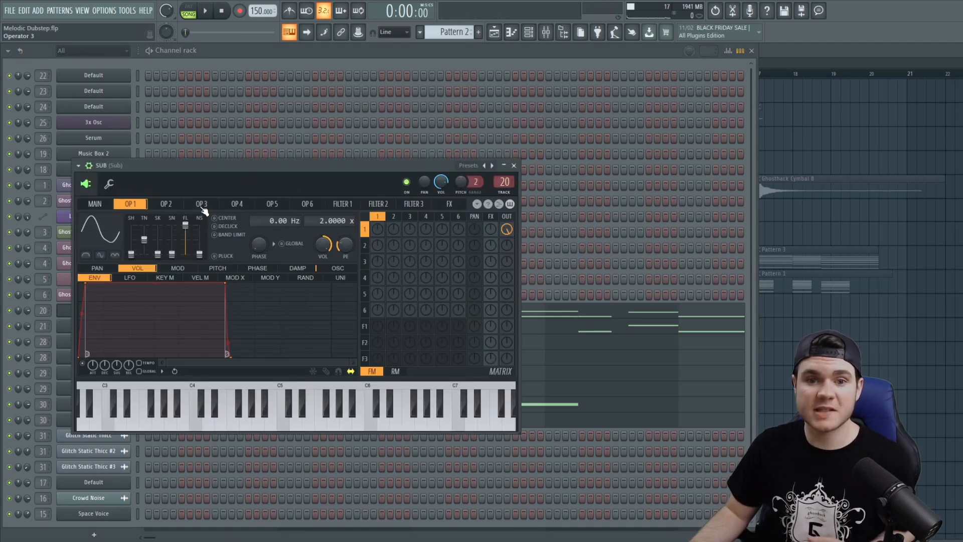
click(513, 165)
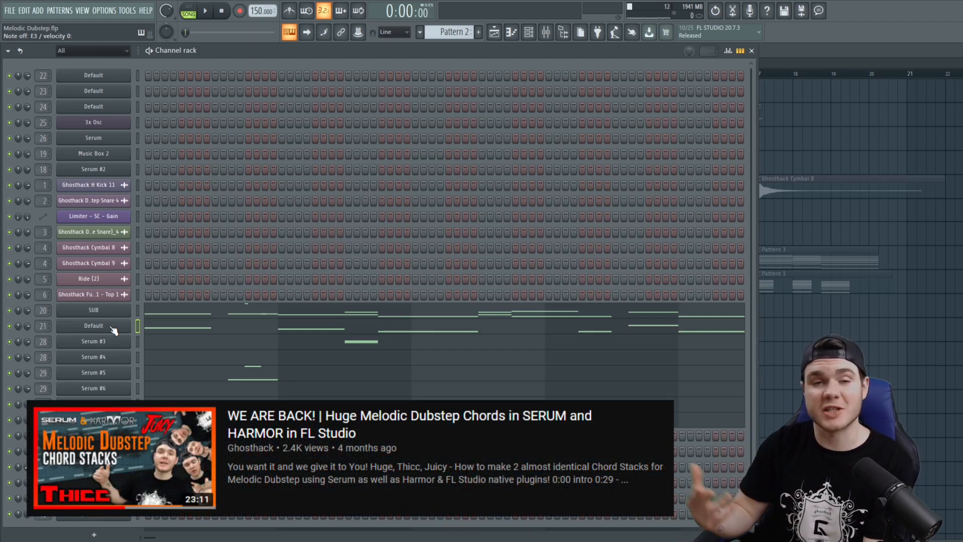
- Open the Serum #3 growl and examine its oscillator A wavetable in the 2D and 3D views
click(138, 342)
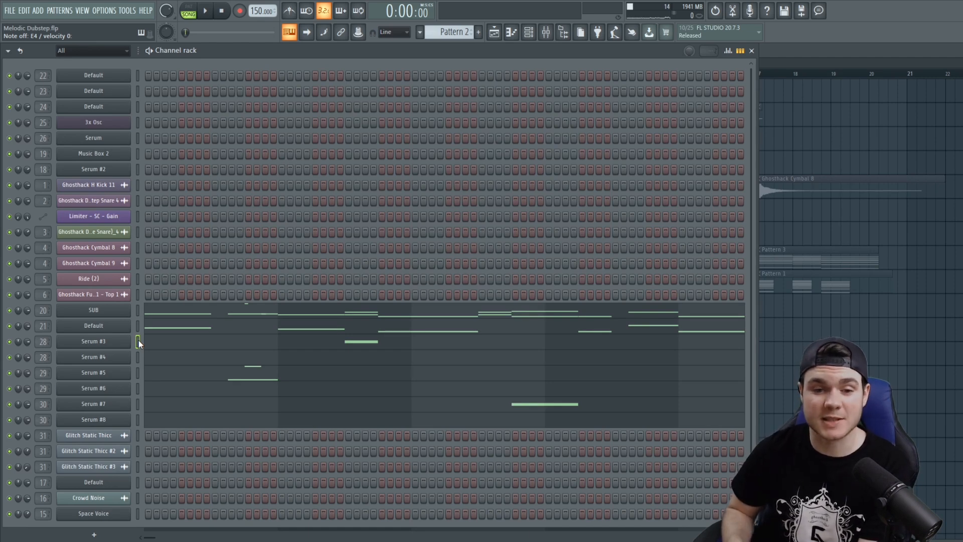
click(69, 338)
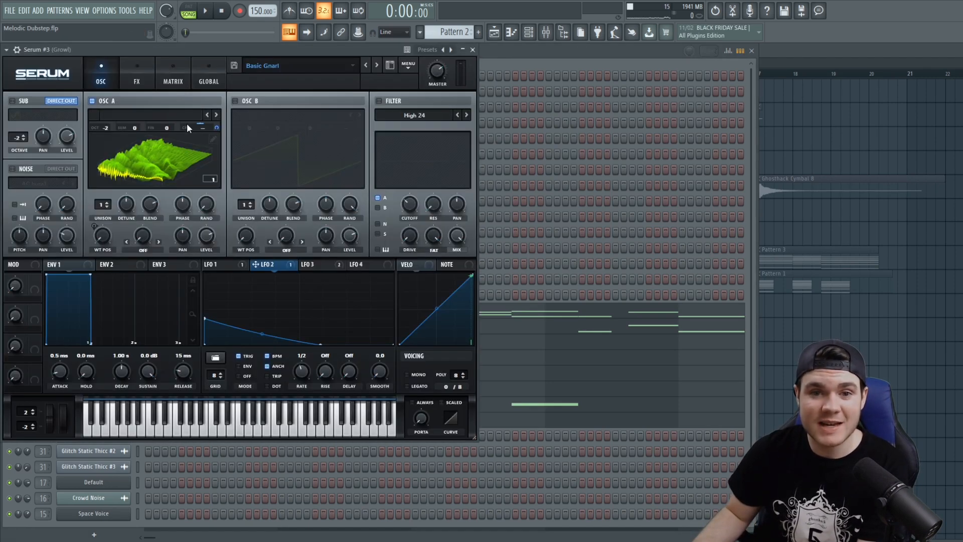
drag(204, 49, 350, 75)
drag(344, 68, 337, 70)
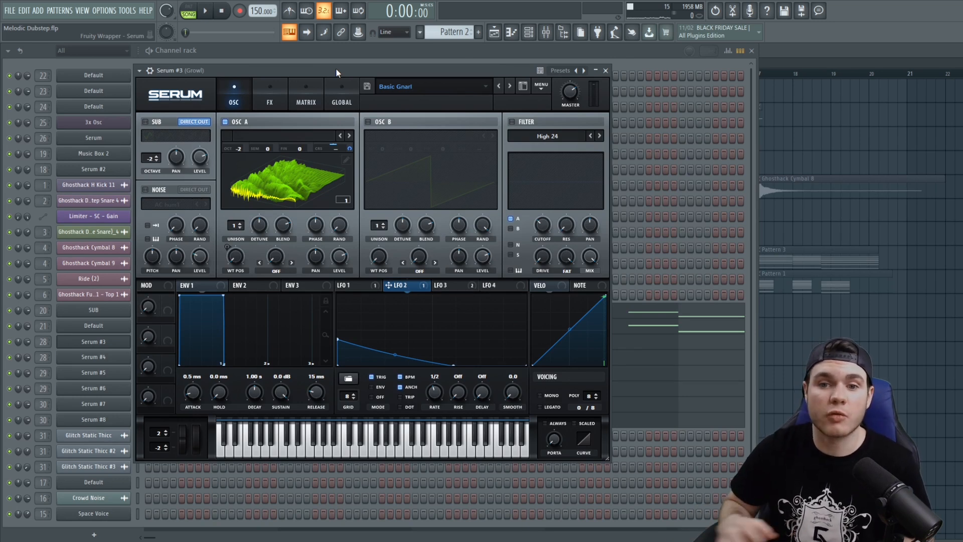
click(277, 184)
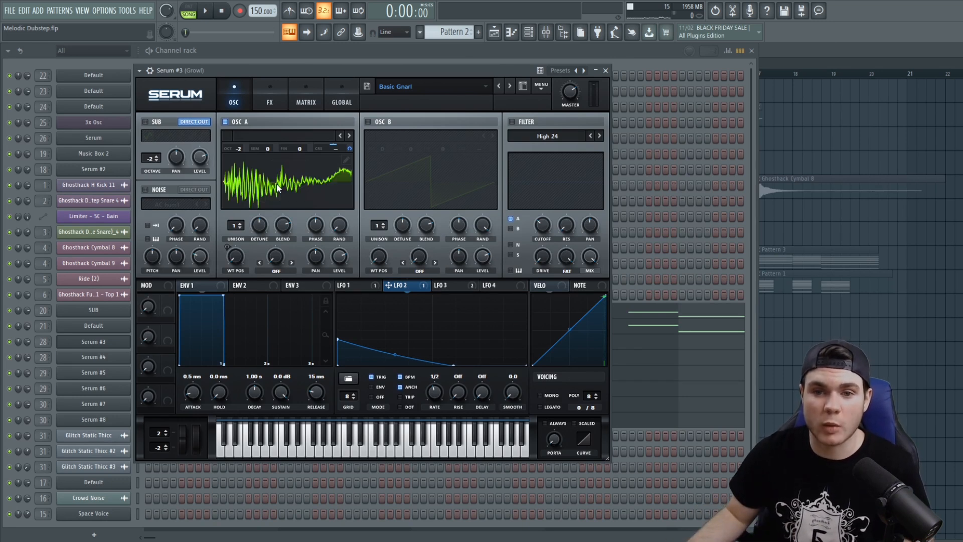
click(302, 170)
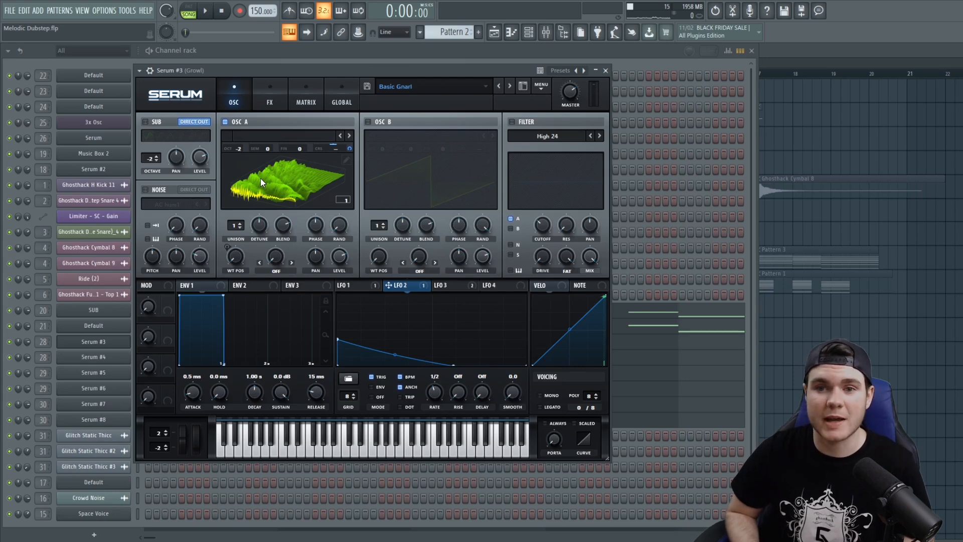
- Examine the growl's distortion, hyper/dimension, EQ and compressor effects, and return to its oscillator A wavetable
click(264, 93)
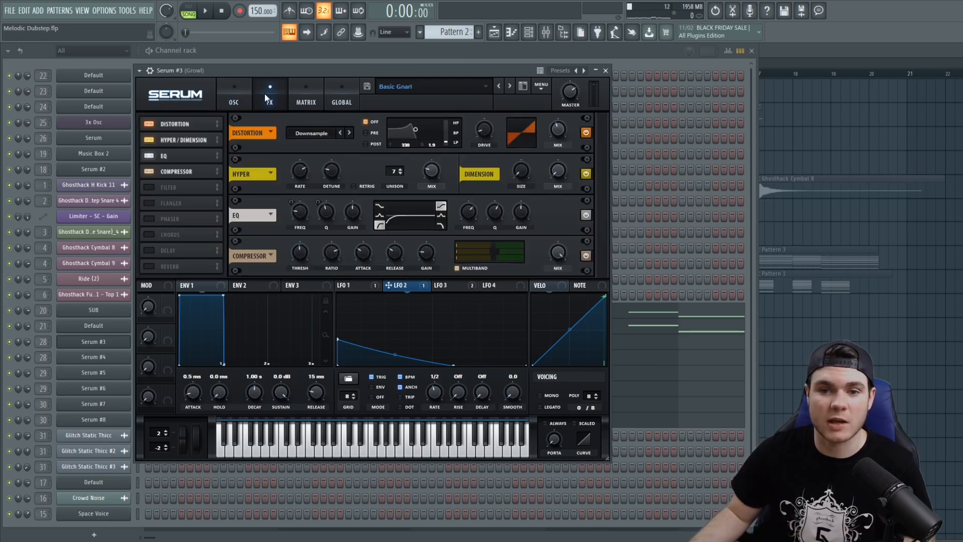
click(245, 95)
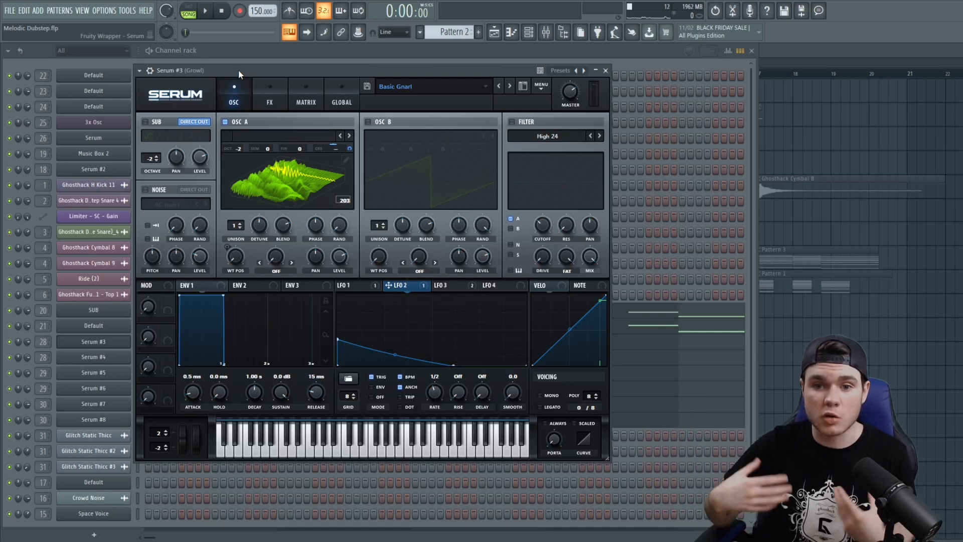
drag(208, 72, 216, 70)
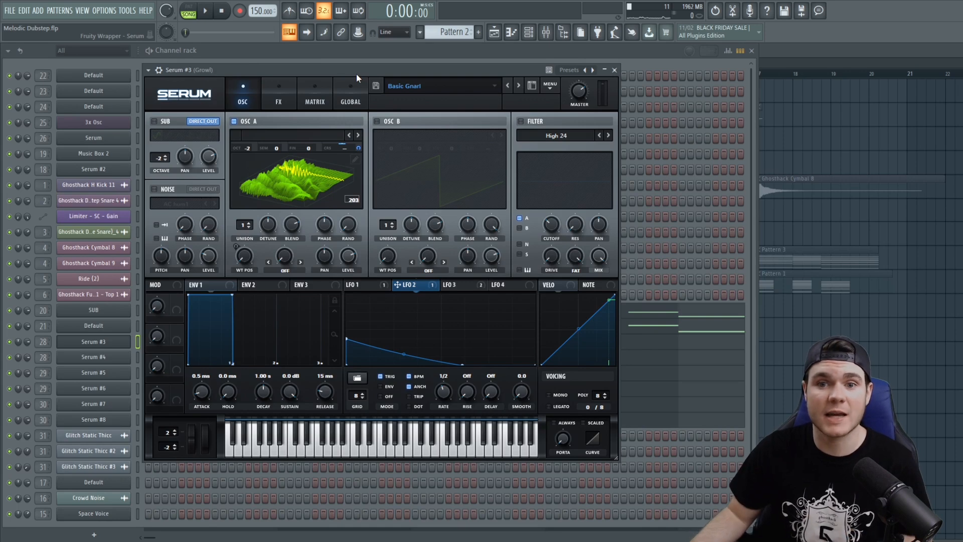
click(294, 161)
click(284, 184)
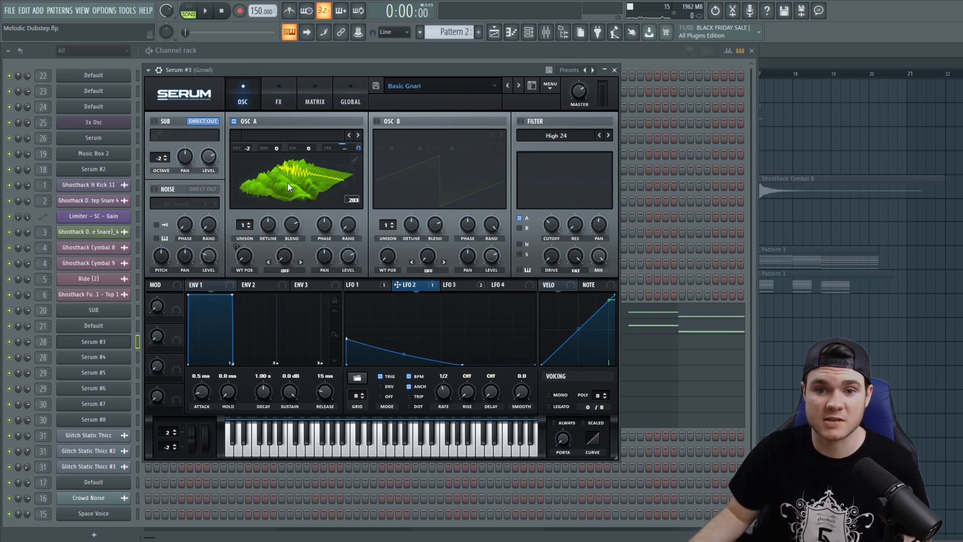
- Disable the growl's compressor, EQ, hyper/dimension and distortion effects and audition the dry sound
click(278, 98)
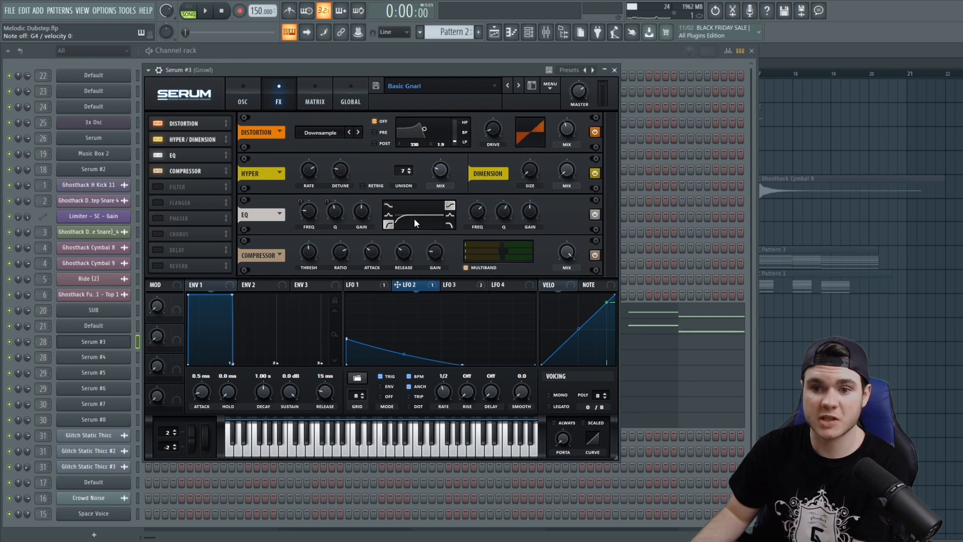
click(158, 170)
click(159, 155)
click(158, 139)
click(159, 123)
click(241, 77)
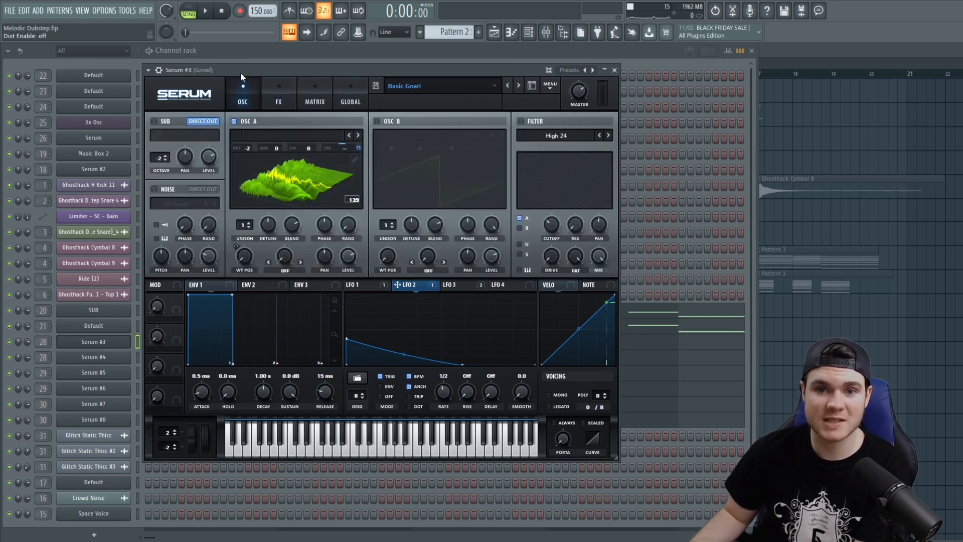
key(c)
key(b)
click(268, 91)
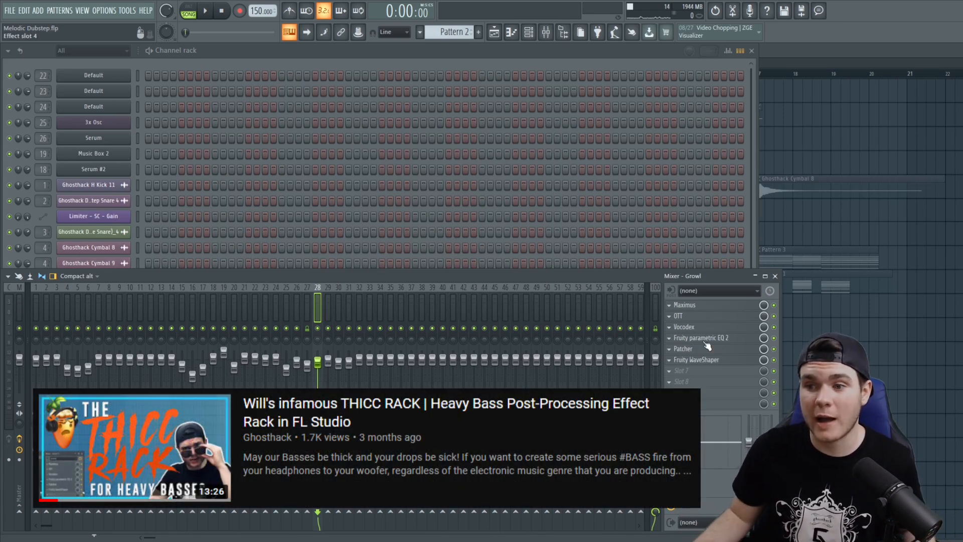
- Examine the Maximus, OTT and Vocodex effects on the Growl mixer track one after another
click(703, 307)
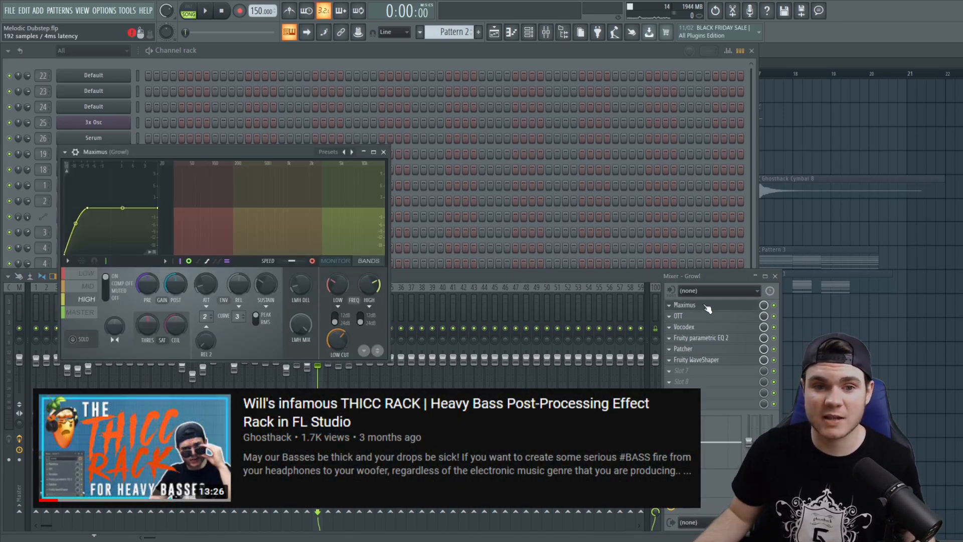
click(707, 307)
click(706, 317)
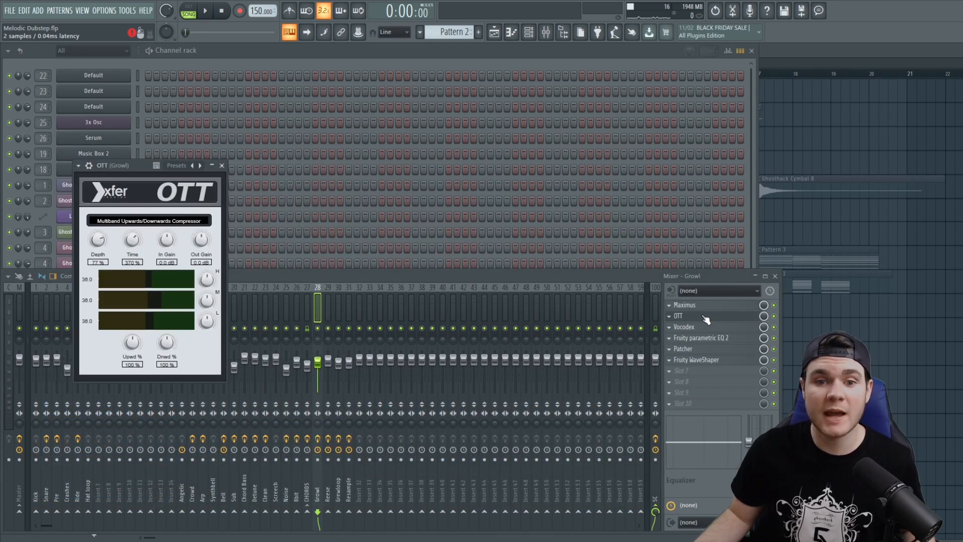
click(706, 317)
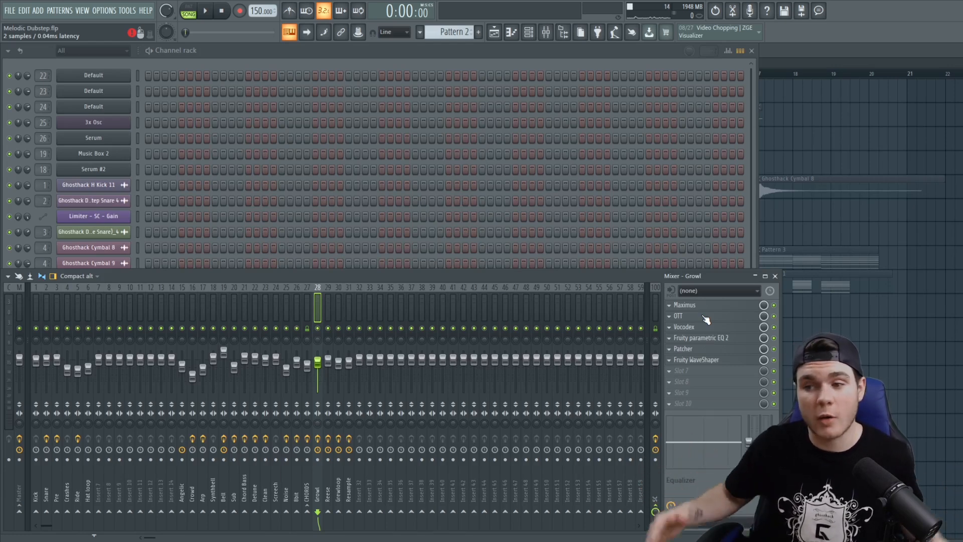
click(705, 317)
click(705, 316)
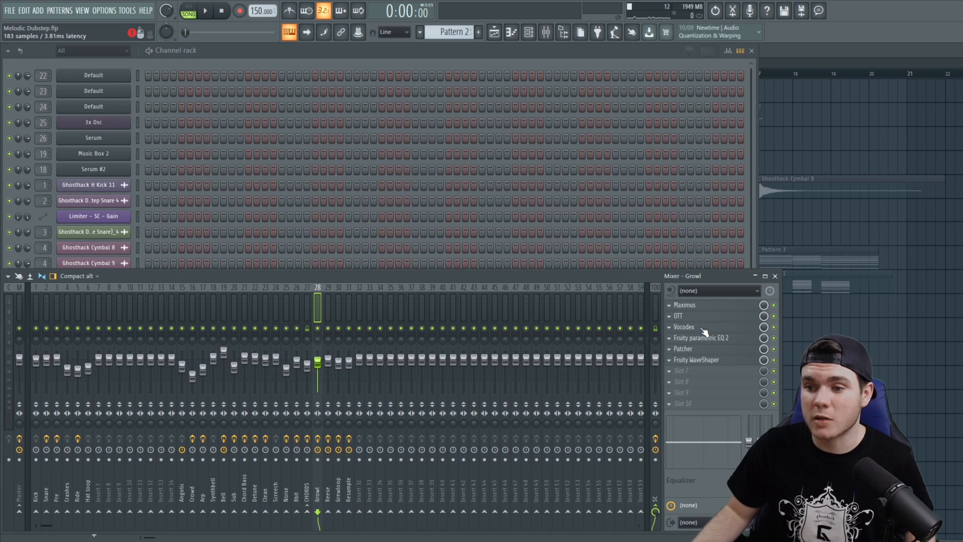
click(704, 327)
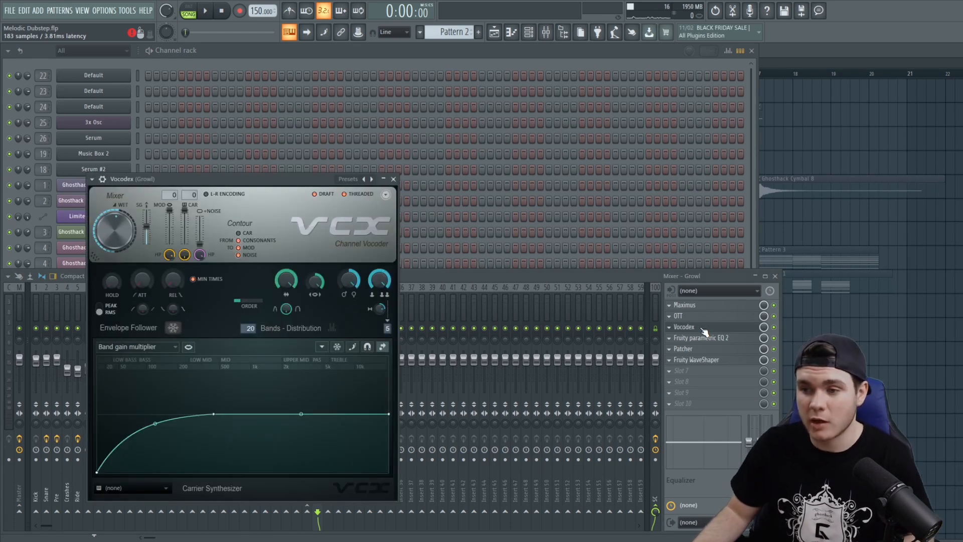
click(704, 327)
- Examine the Growl track's parametric EQ, Patcher routing and WaveShaper, and audition the processed growl
click(705, 338)
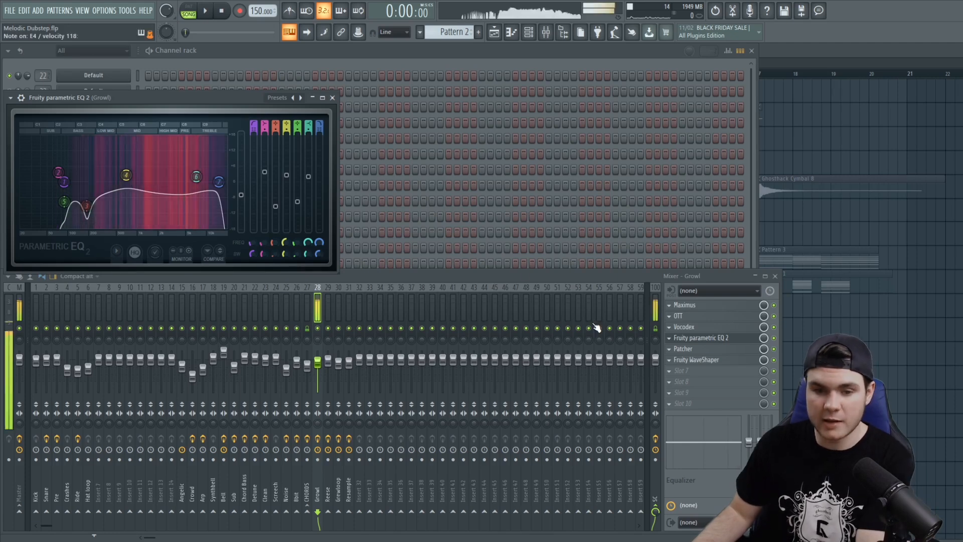
click(705, 339)
click(702, 348)
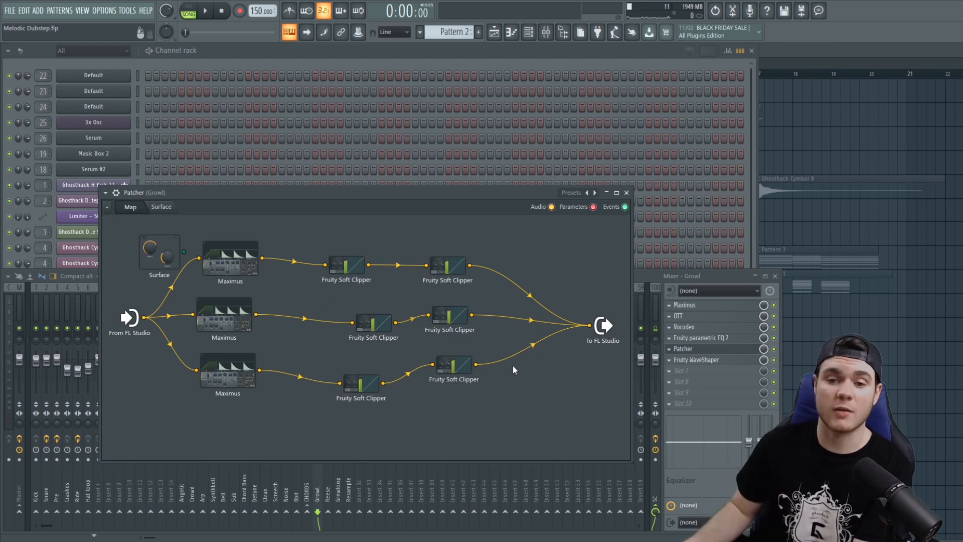
click(702, 349)
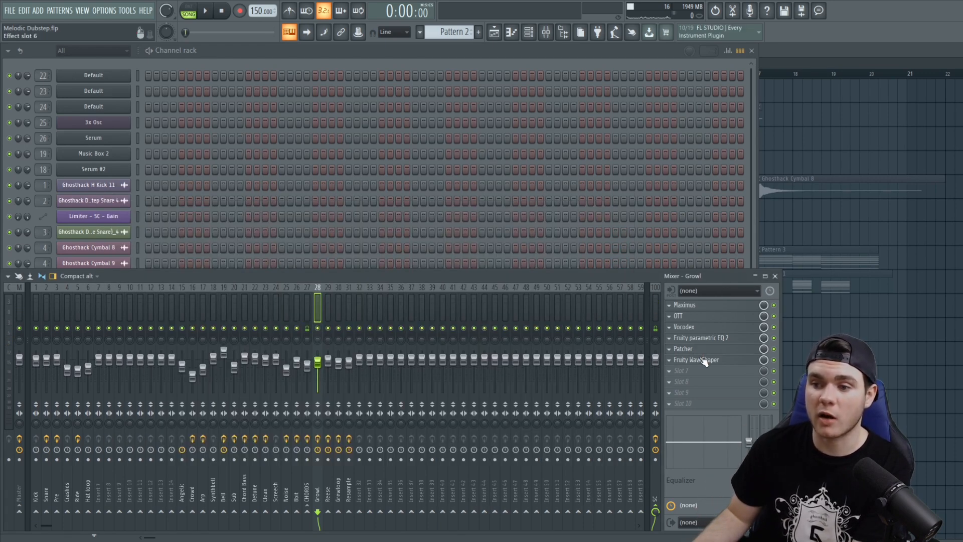
click(704, 361)
click(705, 360)
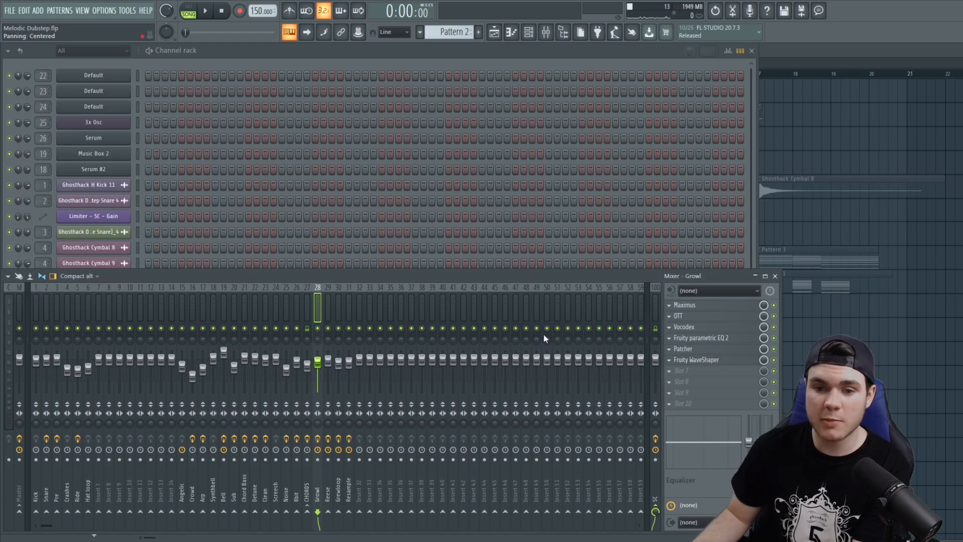
key(space)
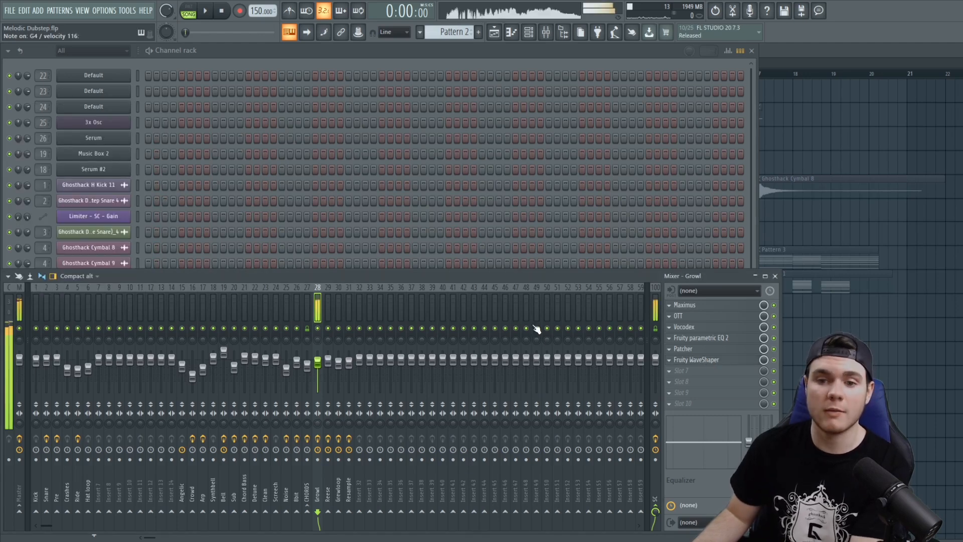
- Open the Serum #4 growl from the channel rack, compare its LFO 1, LFO 2 and LFO 3 shapes, and close it
double_click(288, 53)
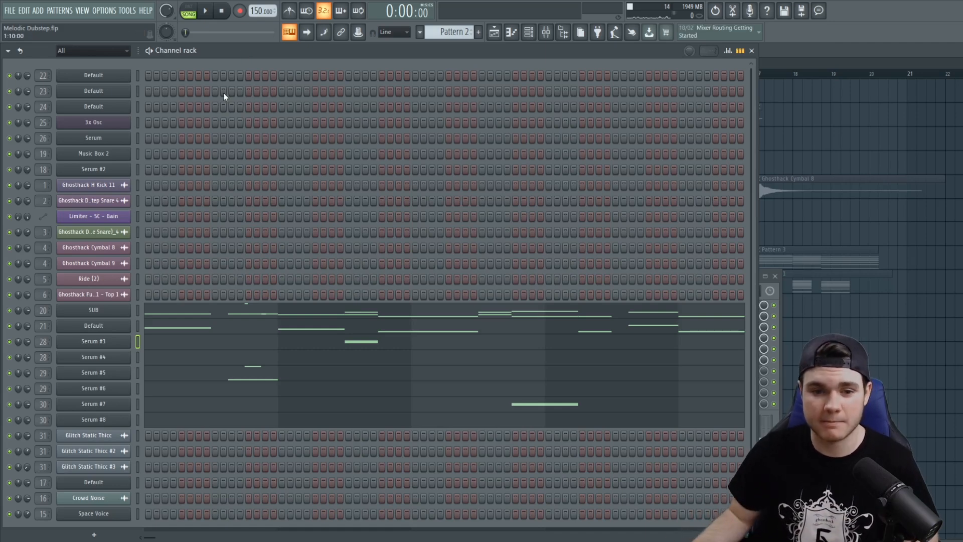
click(131, 359)
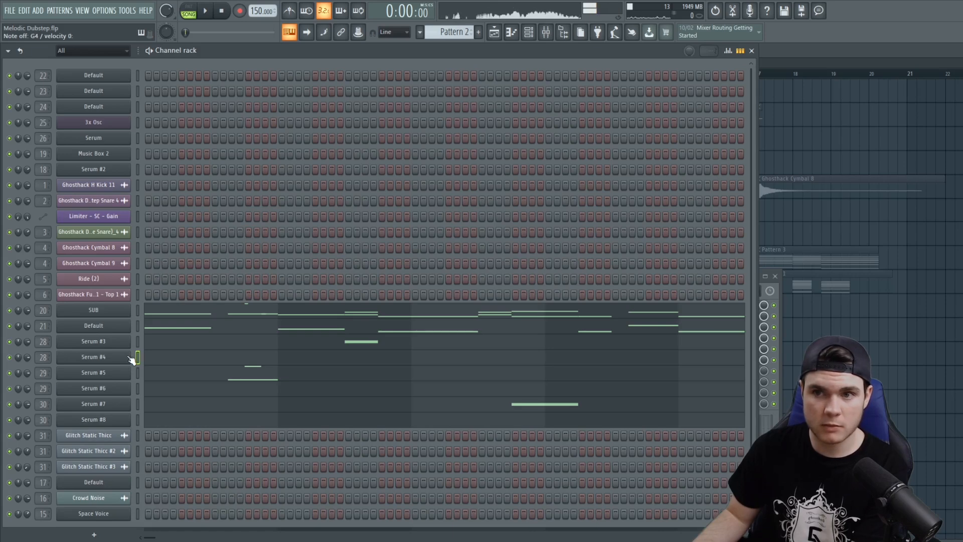
click(116, 354)
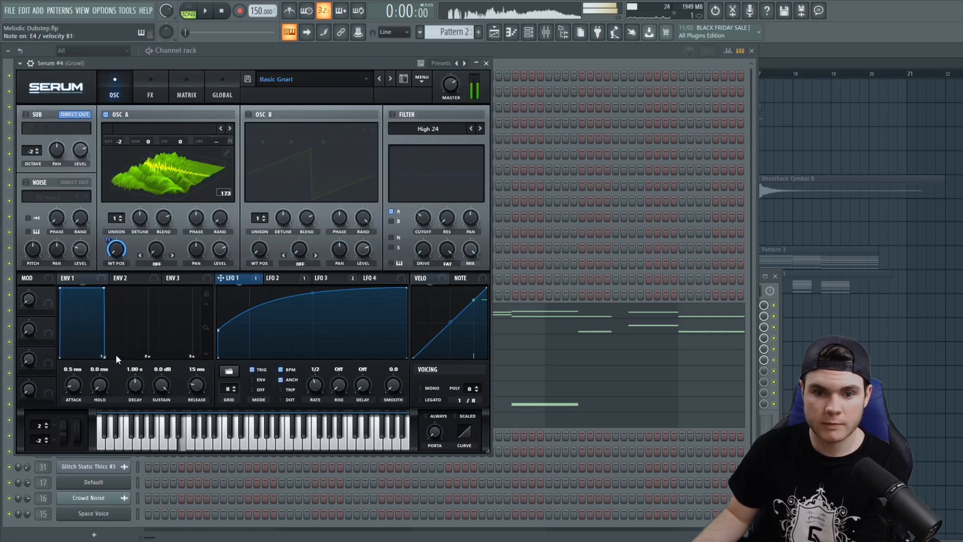
click(274, 280)
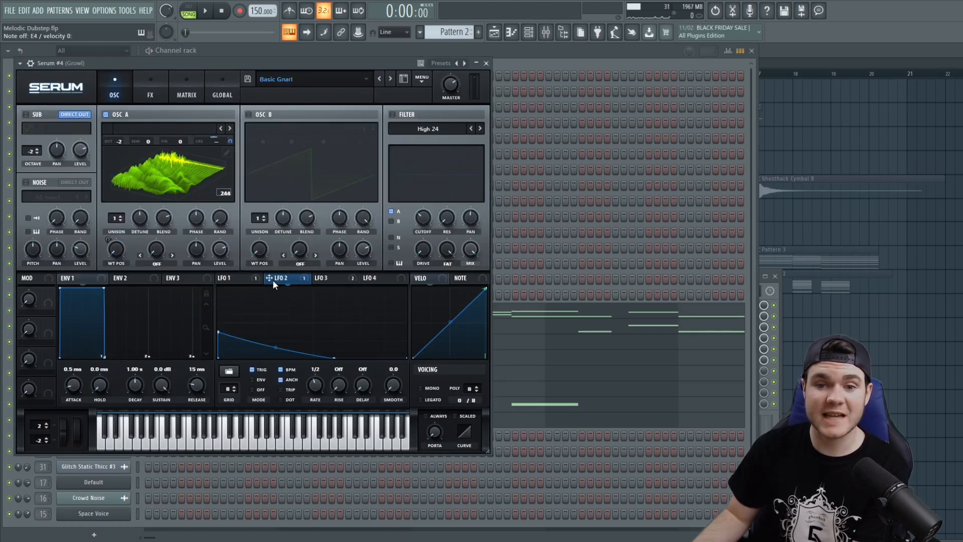
click(249, 279)
click(326, 280)
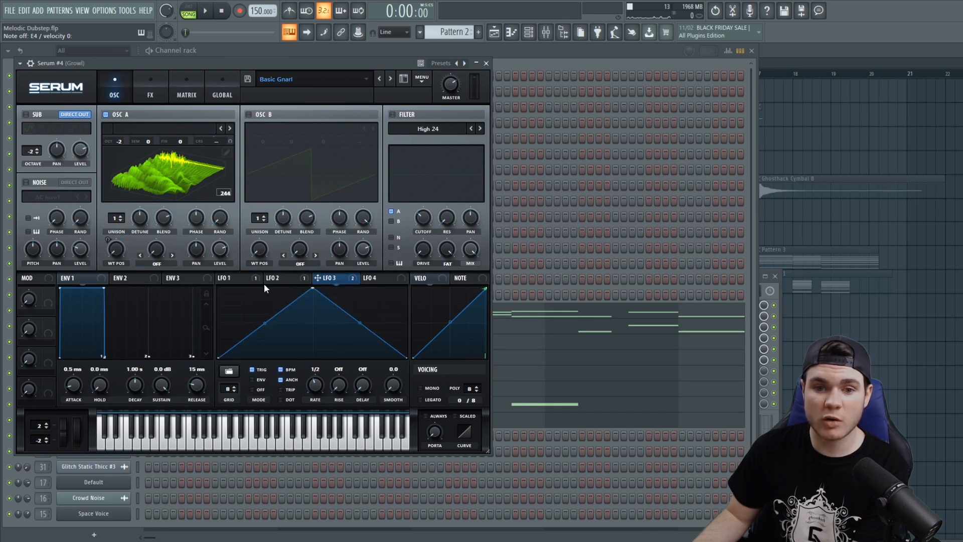
click(249, 277)
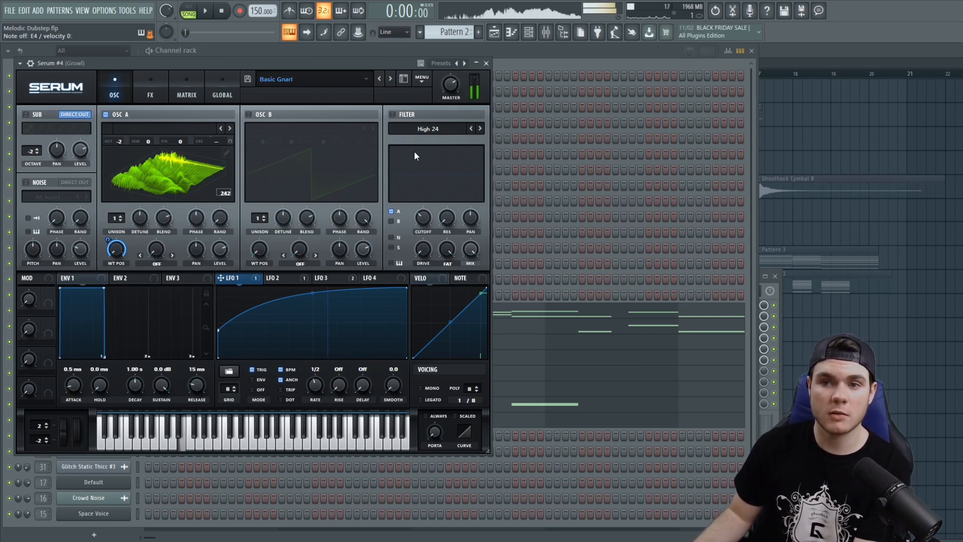
click(486, 63)
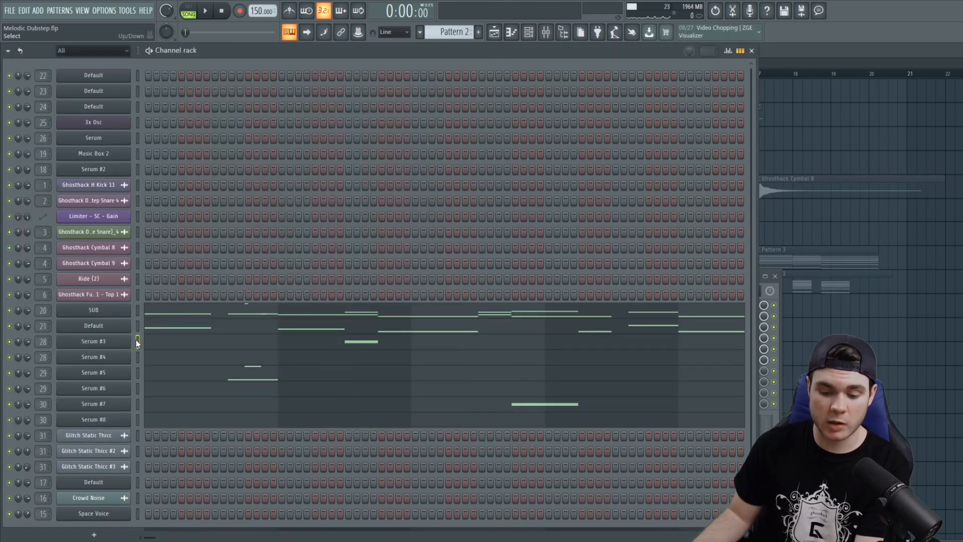
- Audition the Serum #3, Serum #4 and Serum #5 basses in turn from the channel rack
click(138, 342)
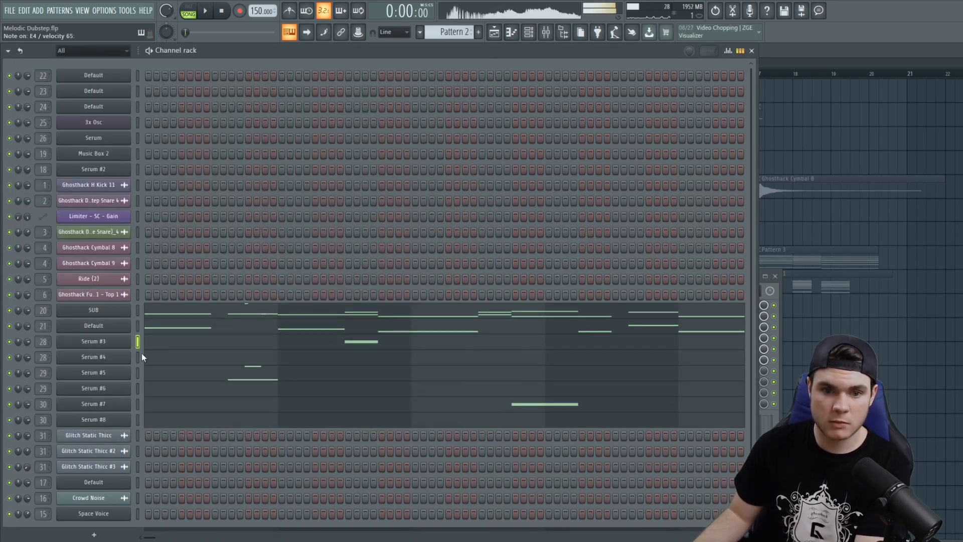
click(138, 357)
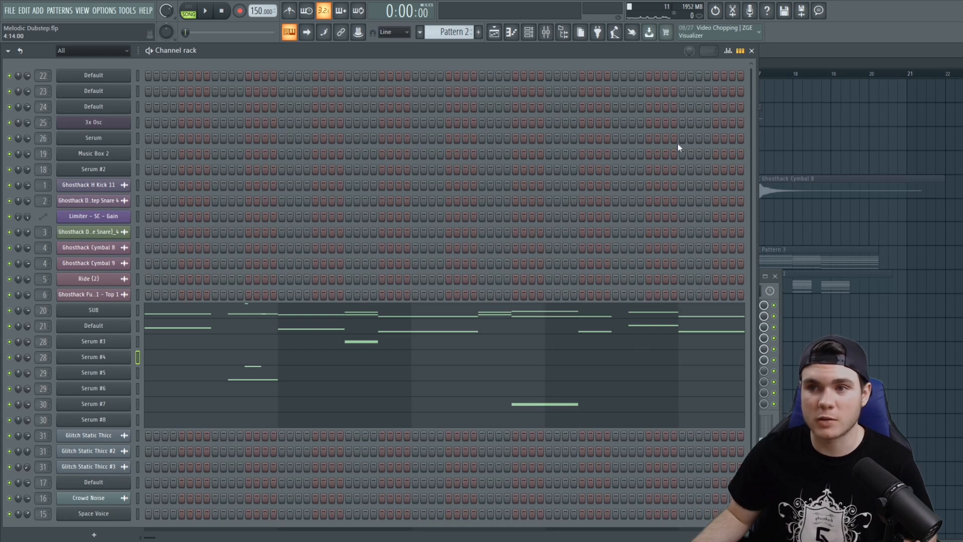
click(138, 375)
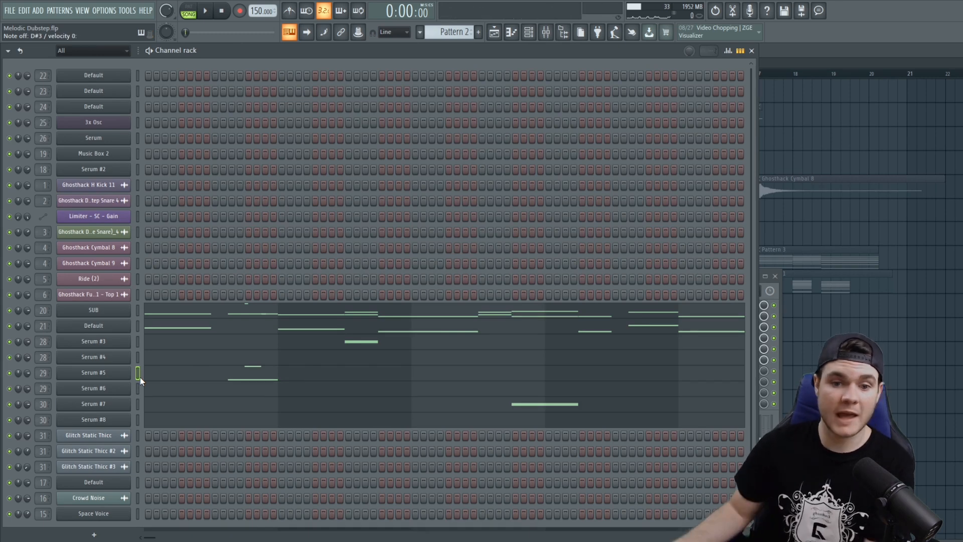
- Open the Serum #5 Heavy Reese patch, glance at its effects and return to its oscillators
click(121, 377)
drag(224, 84, 240, 69)
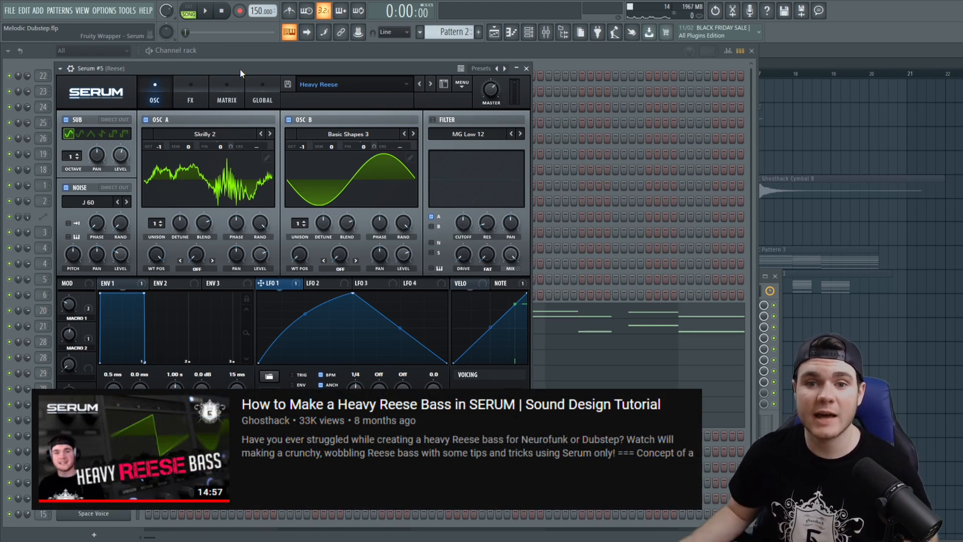
click(191, 90)
click(155, 93)
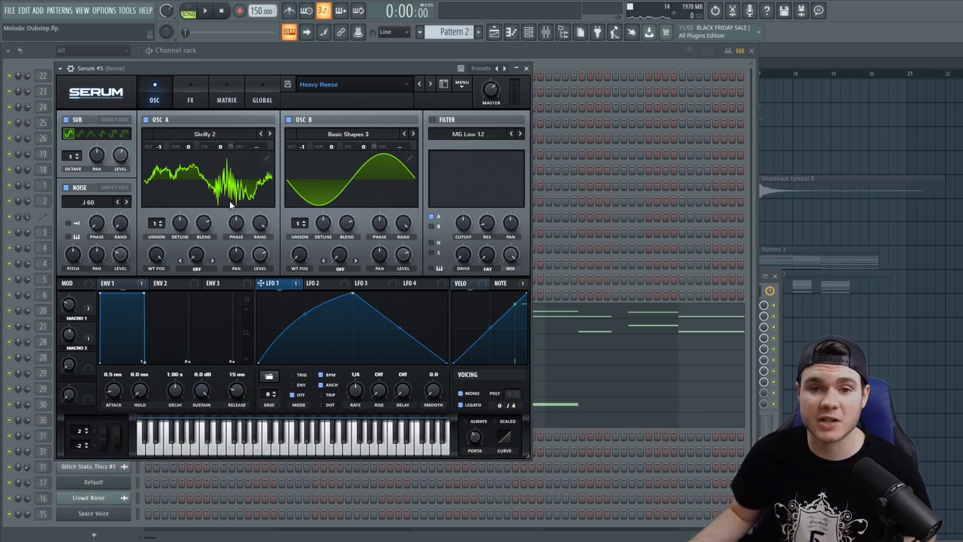
- Examine the reese's oscillator A wavetable in 3D and 2D, look through the user wavetable folders, and audition the sound
click(203, 174)
mouse_move(191, 181)
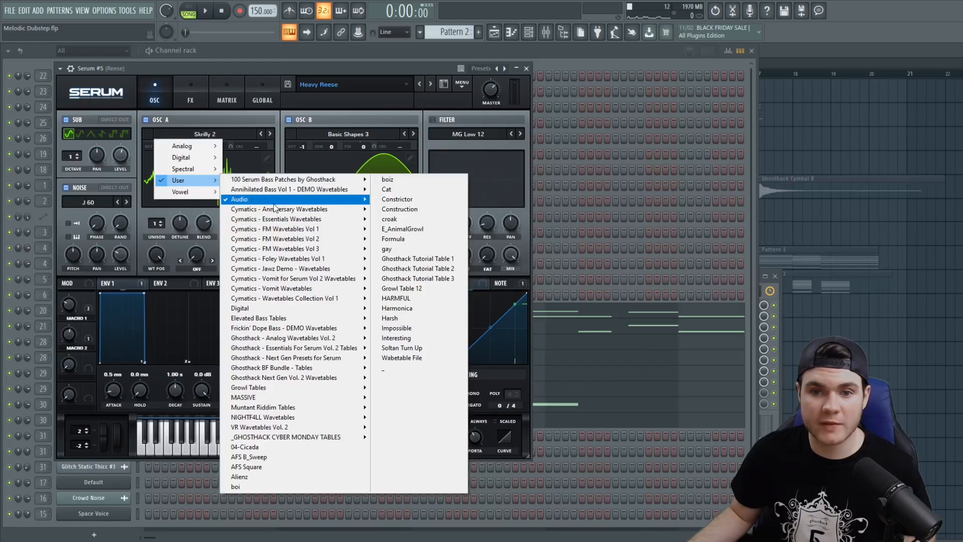
mouse_move(289, 199)
click(267, 69)
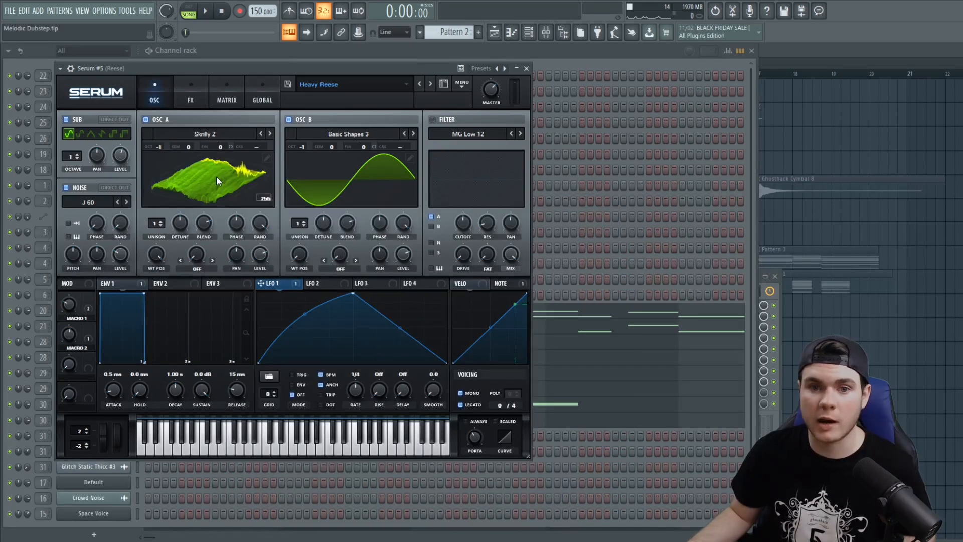
click(200, 177)
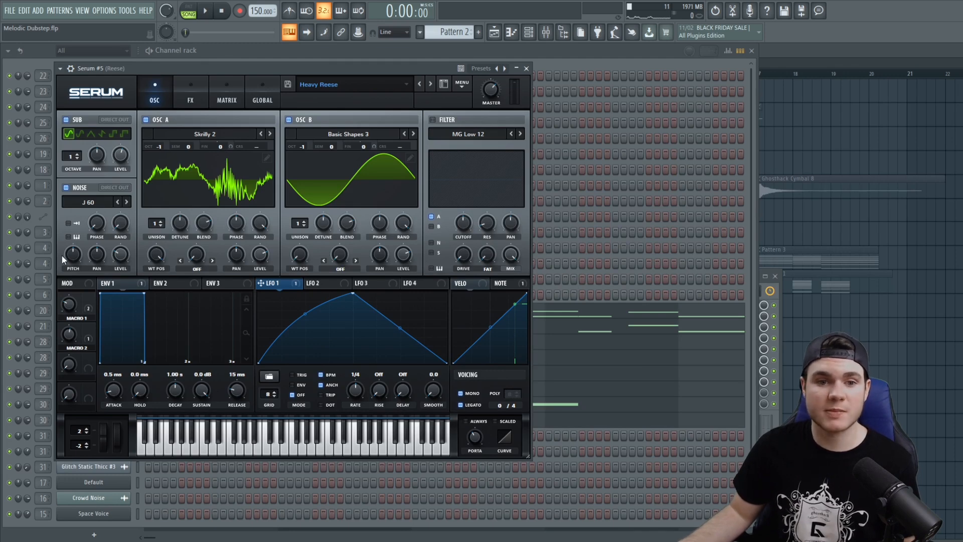
drag(233, 67, 233, 67)
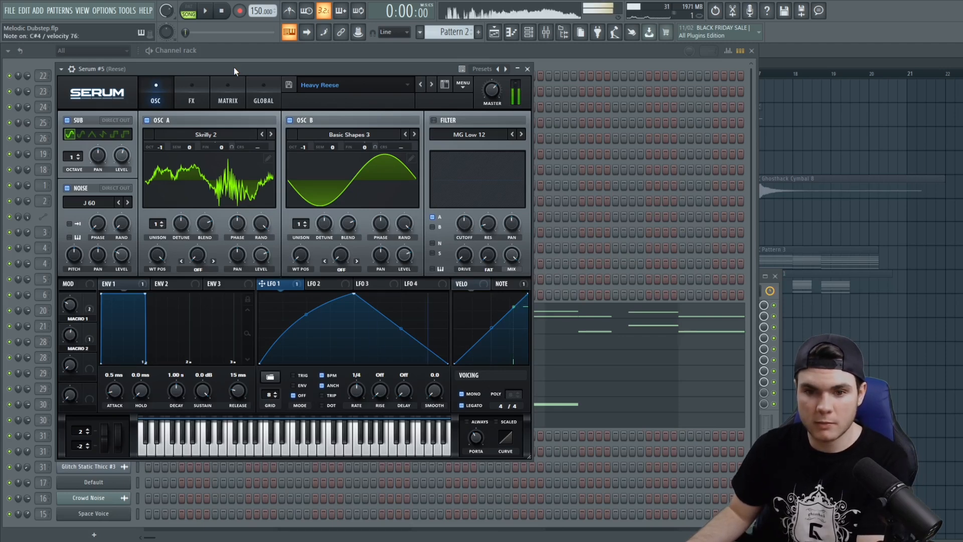
- Examine the reese's effects chain and compare its sound with the EQ bypassed and enabled
click(191, 96)
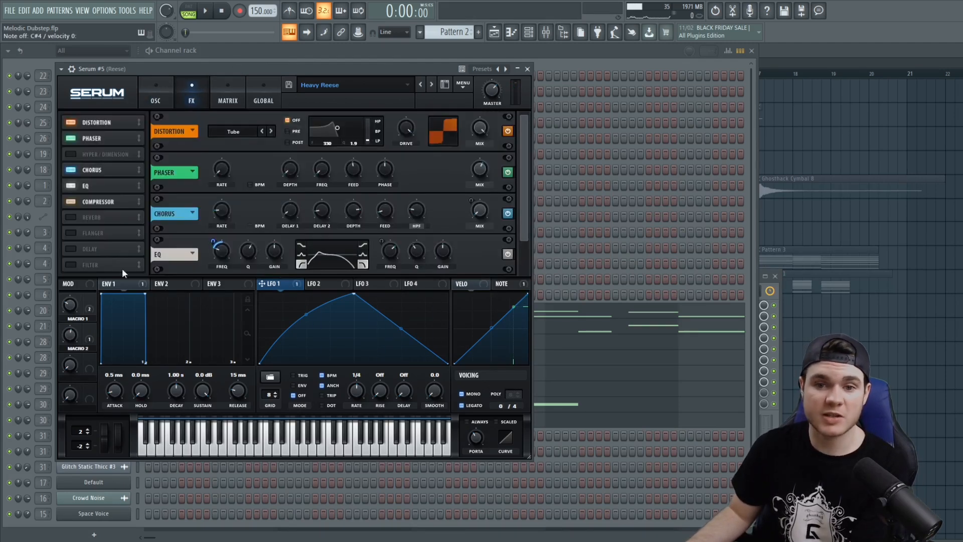
drag(523, 179, 523, 215)
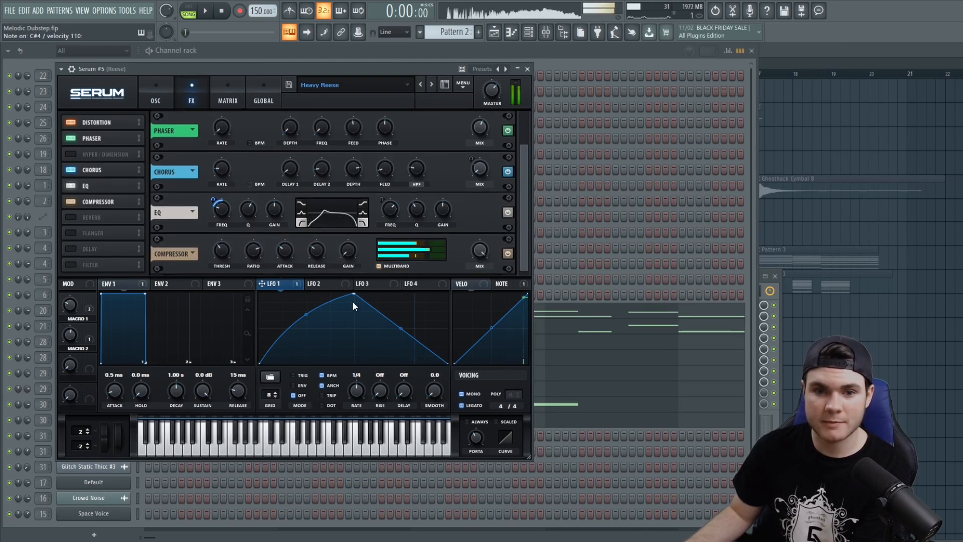
click(71, 186)
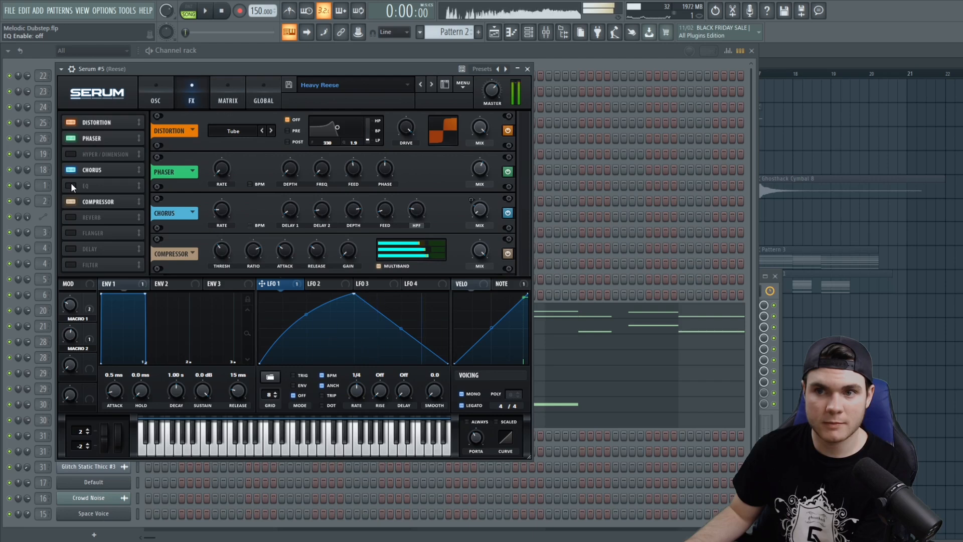
click(71, 184)
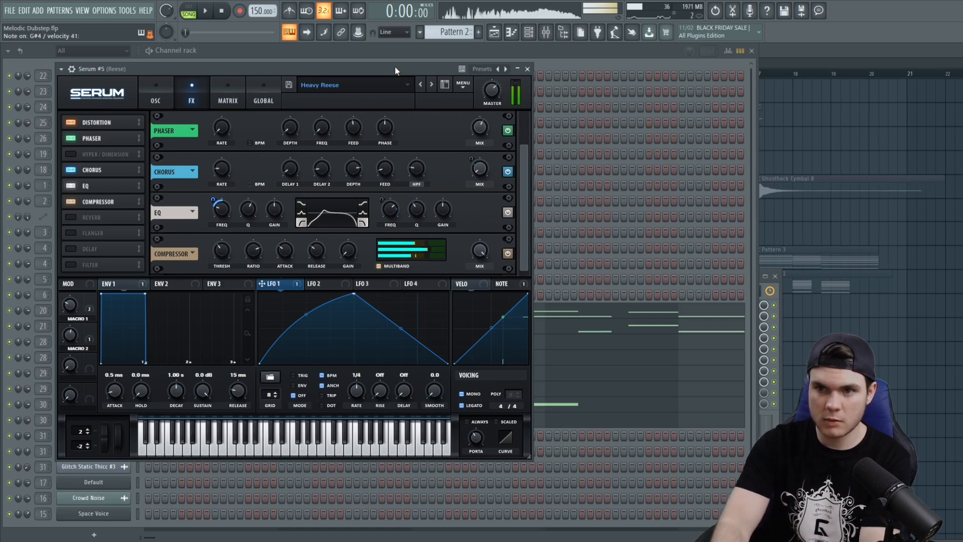
- Bring the channel rack back to the front and play the opening of the song twice
click(555, 50)
key(space)
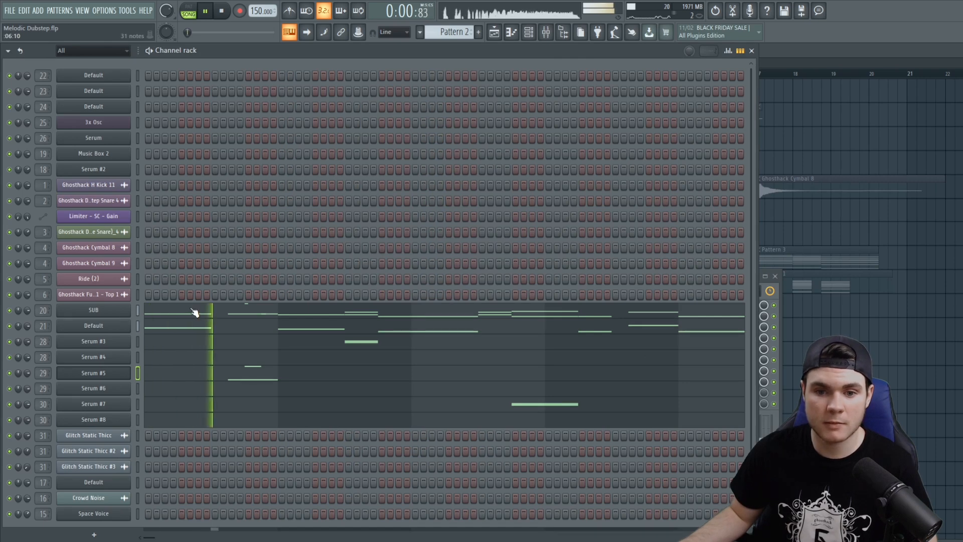
key(space)
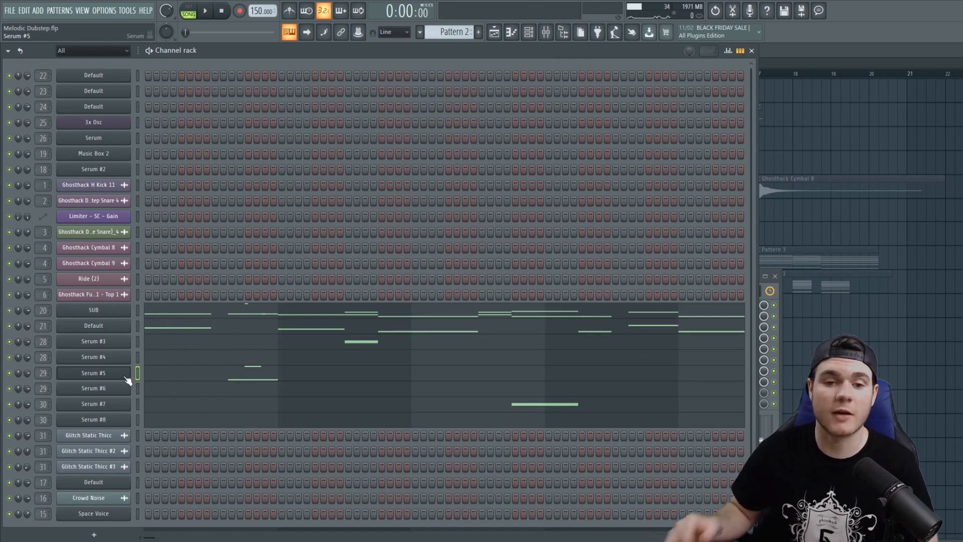
key(space)
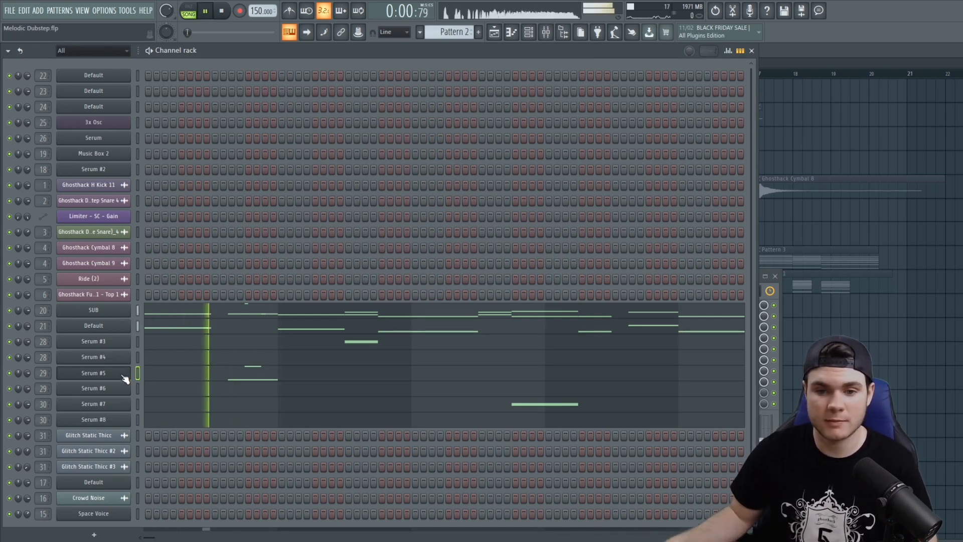
key(space)
- Open the Serum #6 reese, audition it and examine its modulation matrix
click(116, 387)
drag(252, 104, 272, 99)
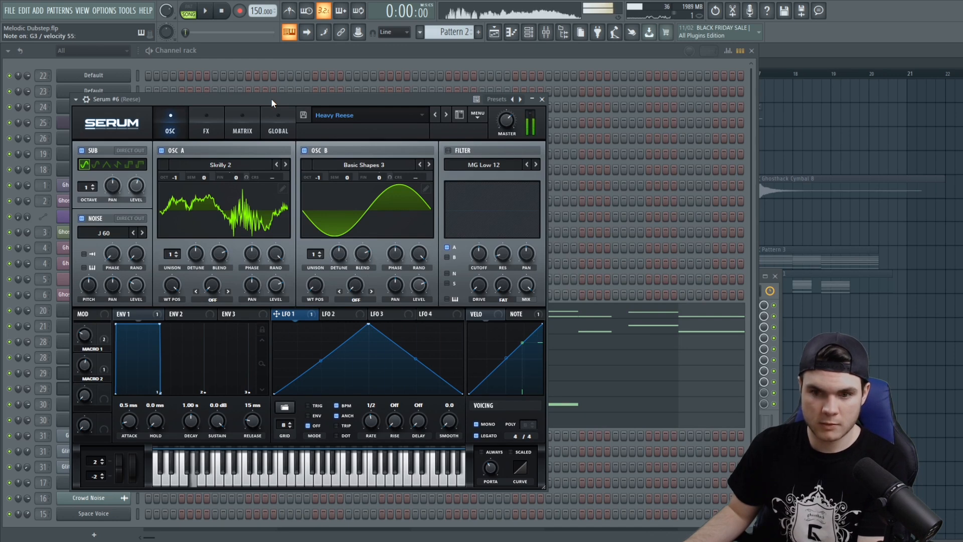
click(236, 125)
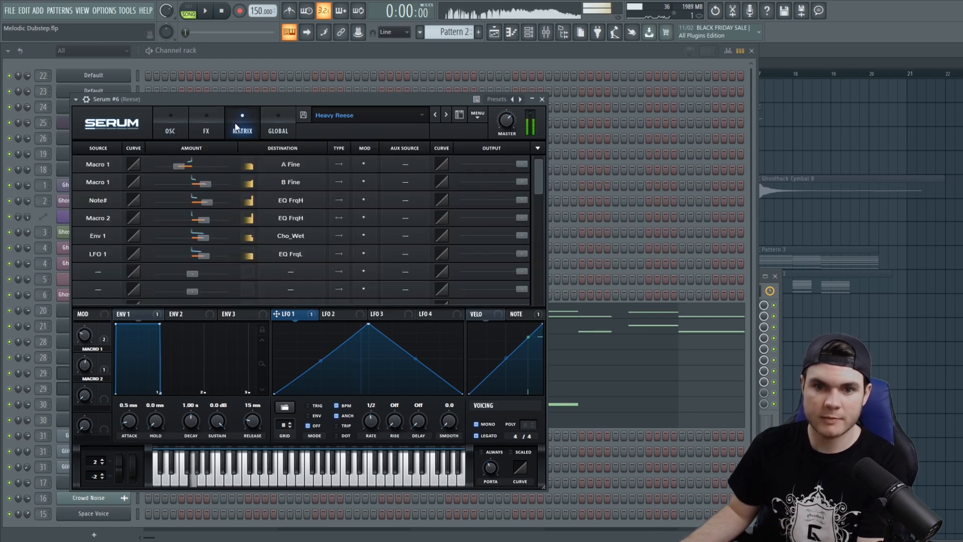
- Examine the Serum #6 reese's effects rack while auditioning it, and close the synth
click(208, 124)
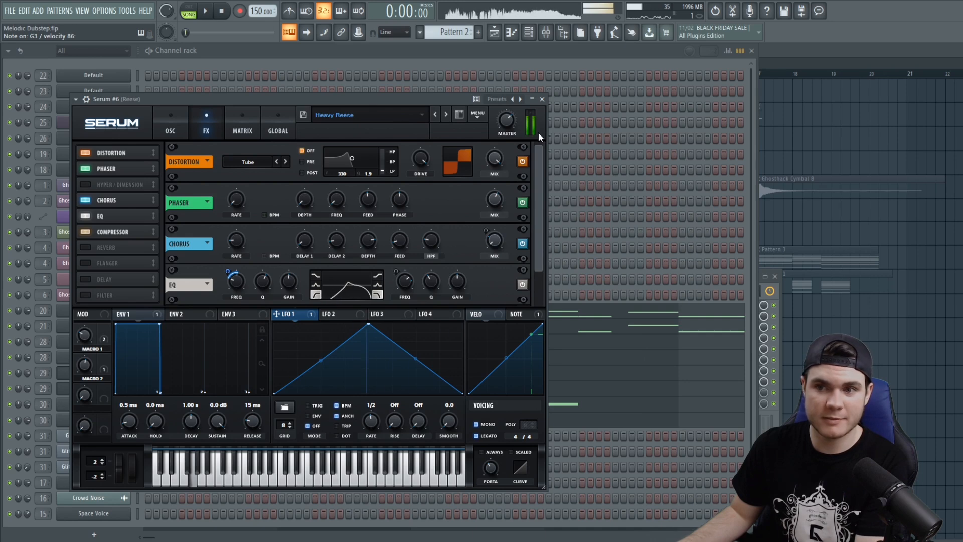
click(542, 99)
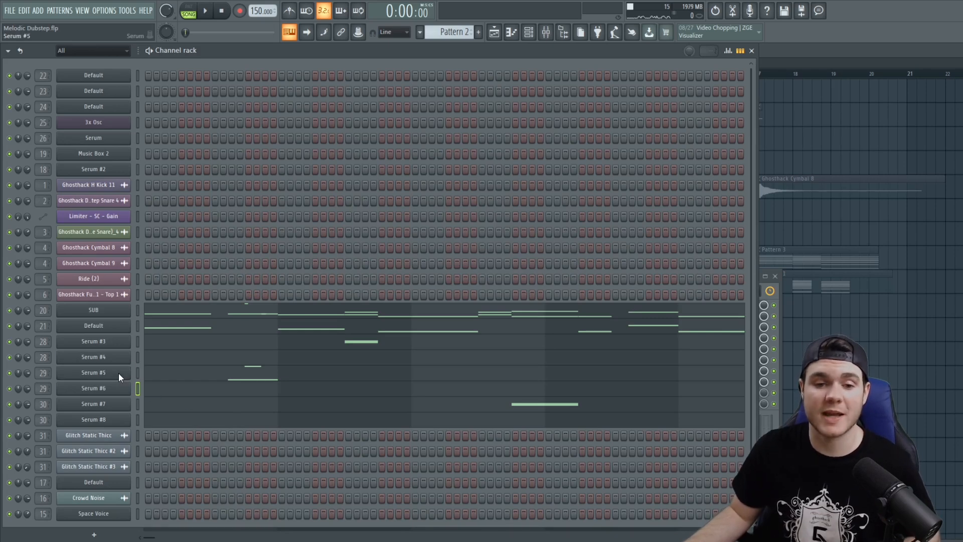
- Show the mixer with the Reese track's effect slots and open the Patcher in slot 5
key(F9)
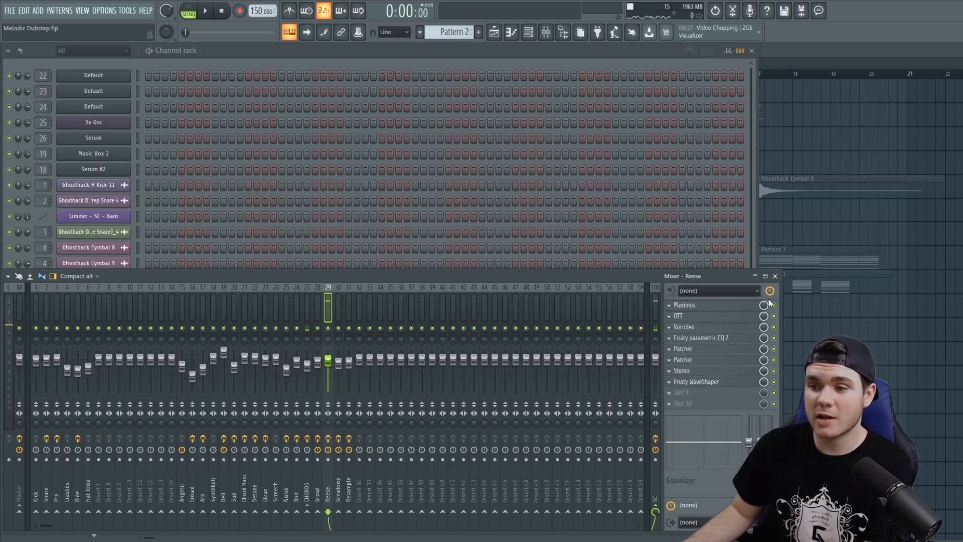
drag(780, 299, 690, 299)
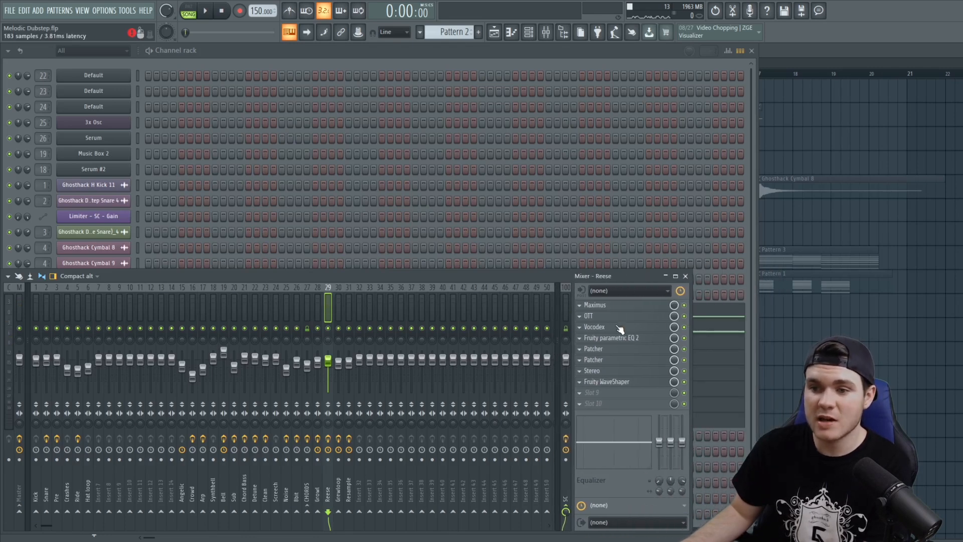
click(608, 359)
click(629, 193)
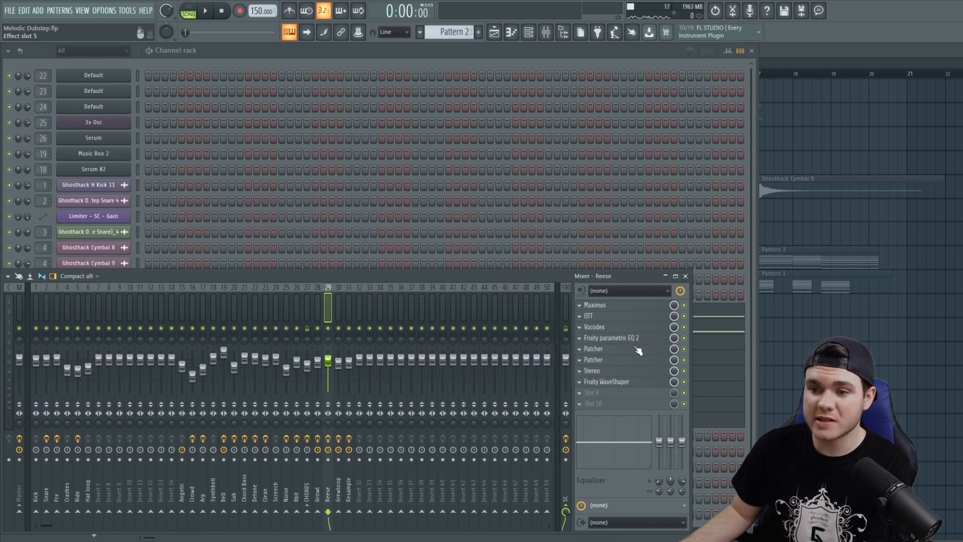
click(637, 349)
drag(186, 125, 300, 71)
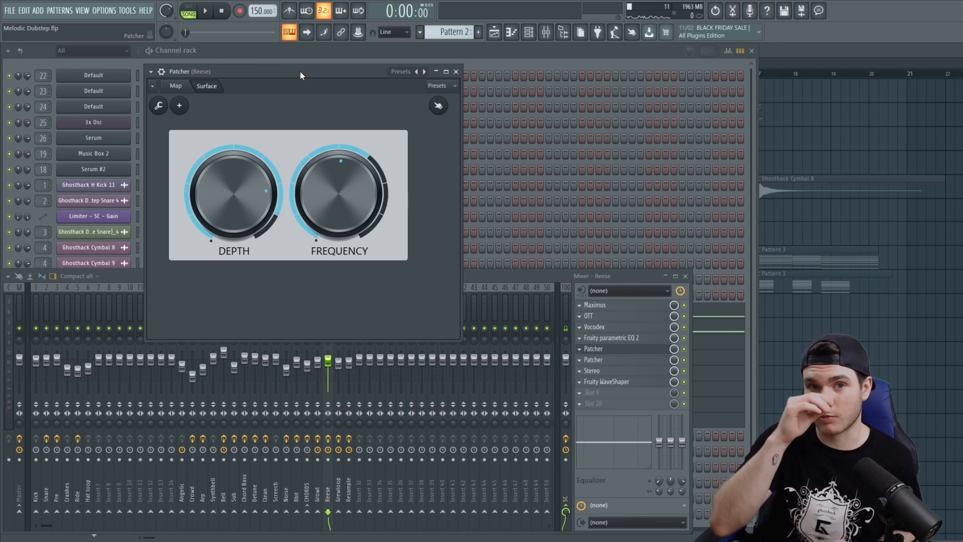
drag(254, 72, 267, 108)
- Examine the Patcher's routing map and open its Fruity Parametric EQ 2 beside it
click(189, 121)
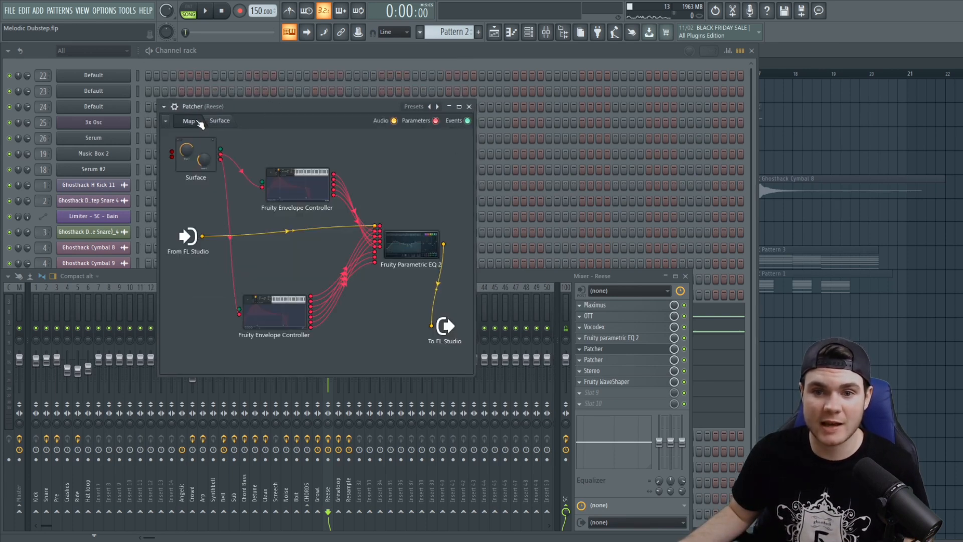
double_click(404, 246)
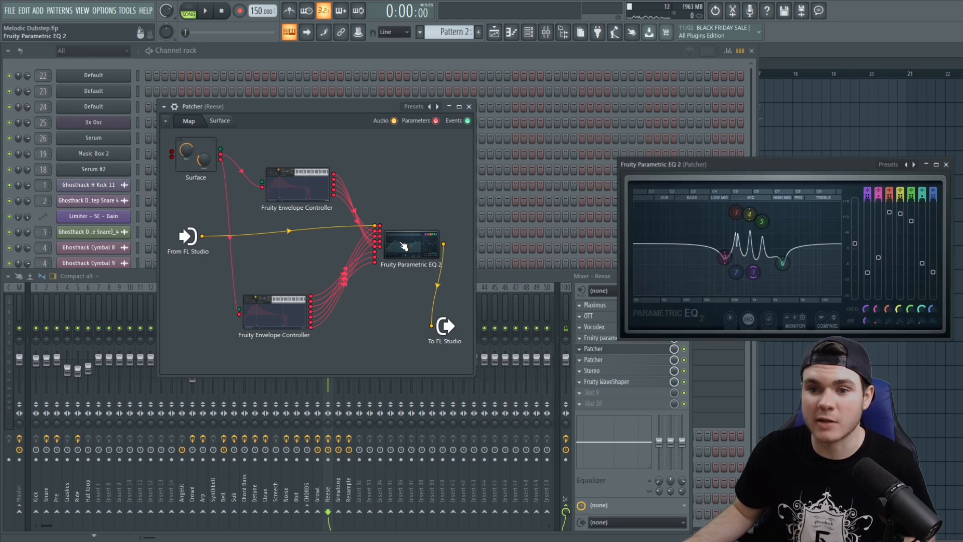
drag(764, 178, 668, 88)
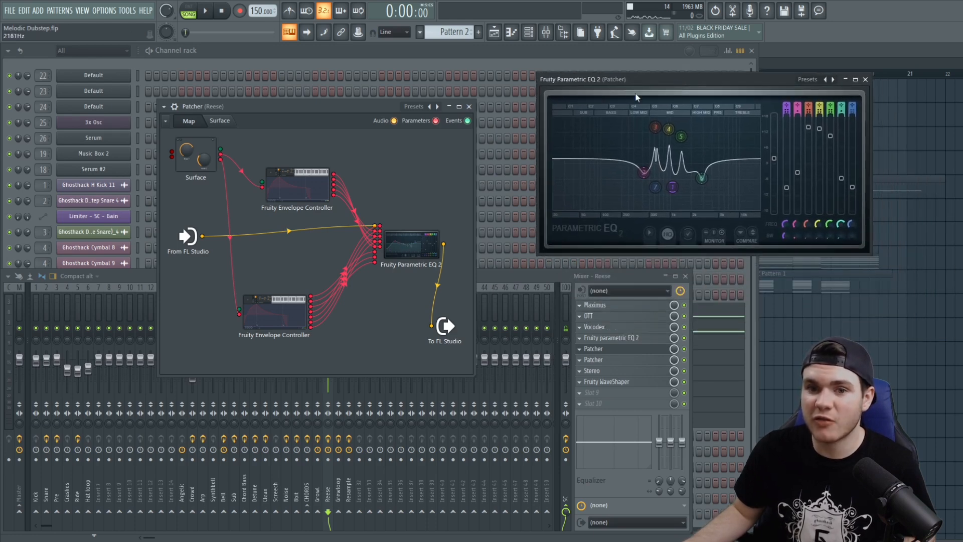
- Try a higher Frequency on the Patcher's surface to shift the EQ bands, audition it and restore the setting
click(220, 121)
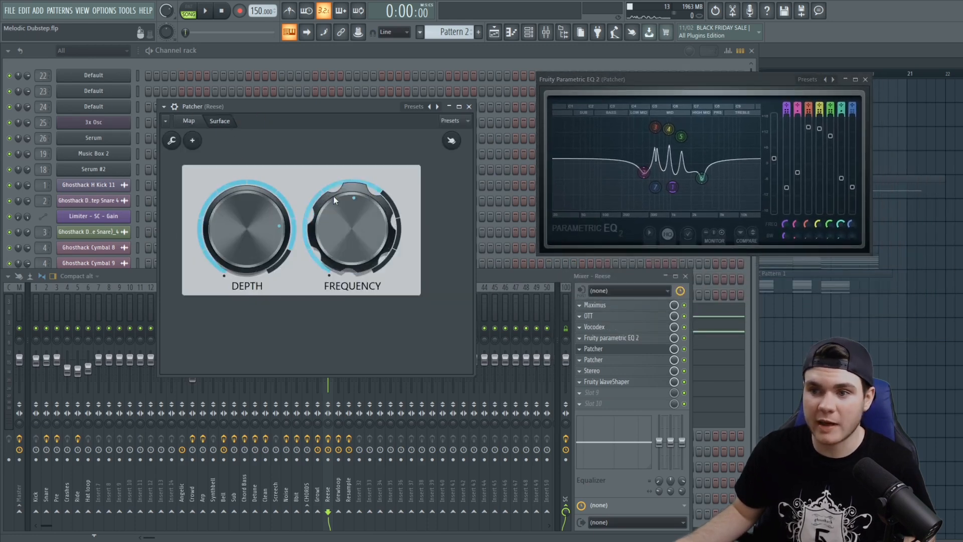
mouse_move(247, 229)
mouse_down()
mouse_move(247, 298)
mouse_move(247, 223)
mouse_up()
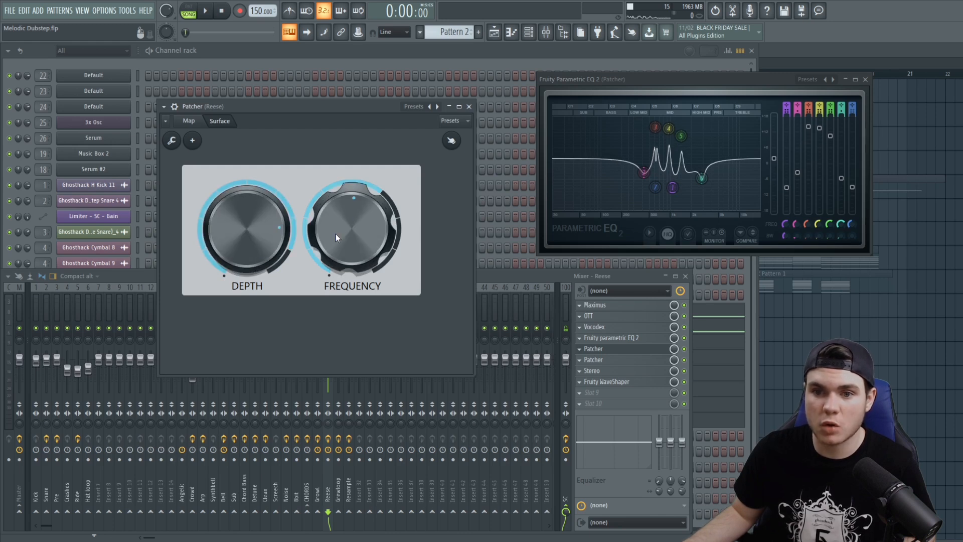
right_click(349, 218)
click(393, 345)
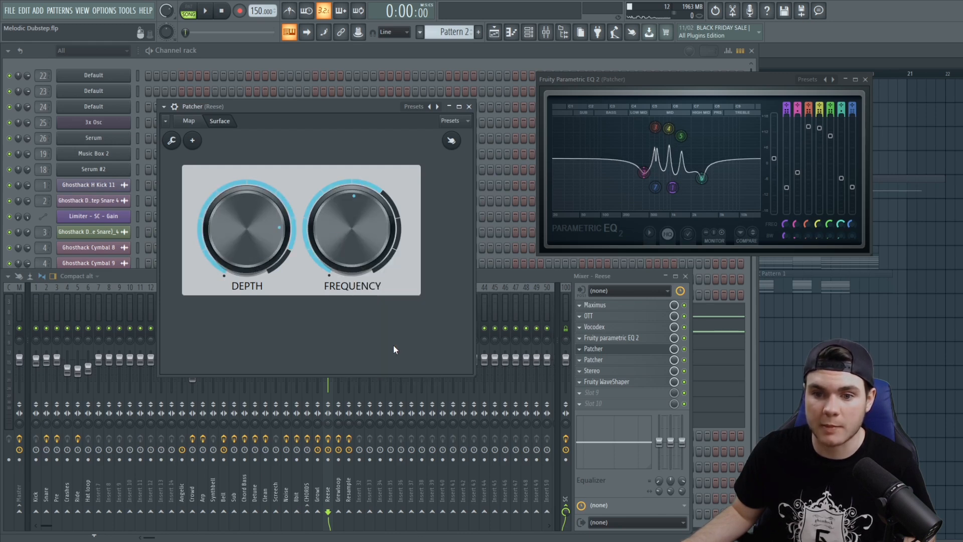
mouse_move(366, 213)
mouse_down()
mouse_move(366, 251)
mouse_move(363, 199)
mouse_up()
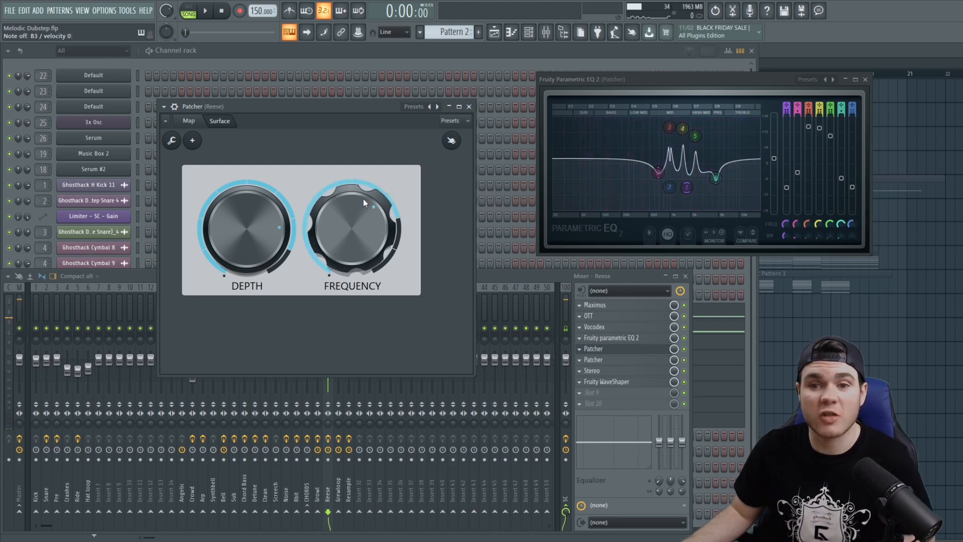
right_click(363, 199)
click(381, 337)
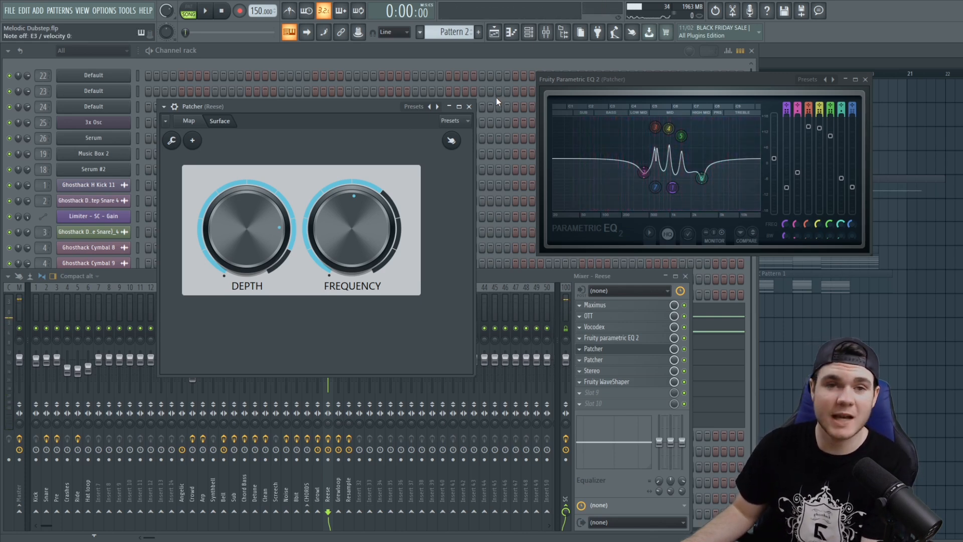
- Compare the reese with the slot 5 Patcher bypassed and enabled, and examine the Stereo effect
click(685, 350)
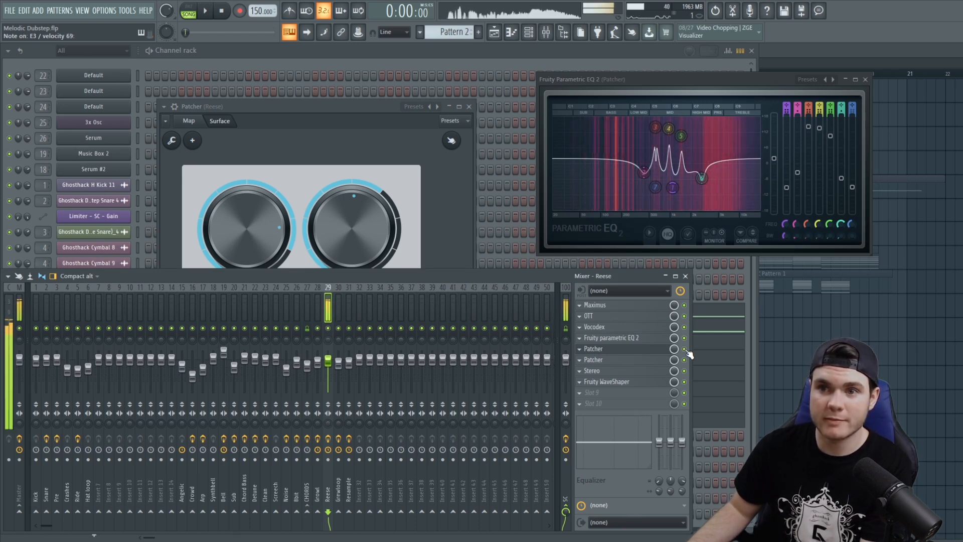
click(593, 370)
drag(366, 156, 329, 125)
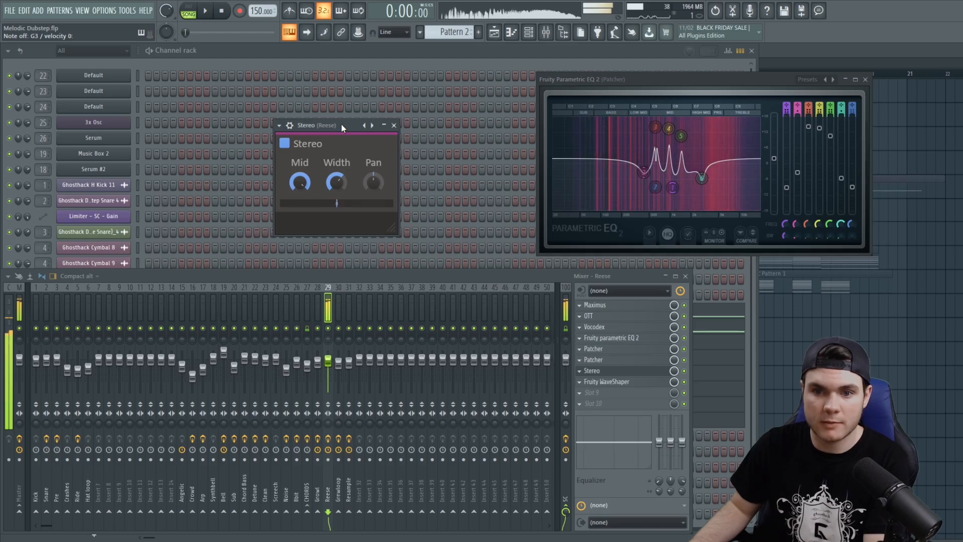
mouse_move(339, 203)
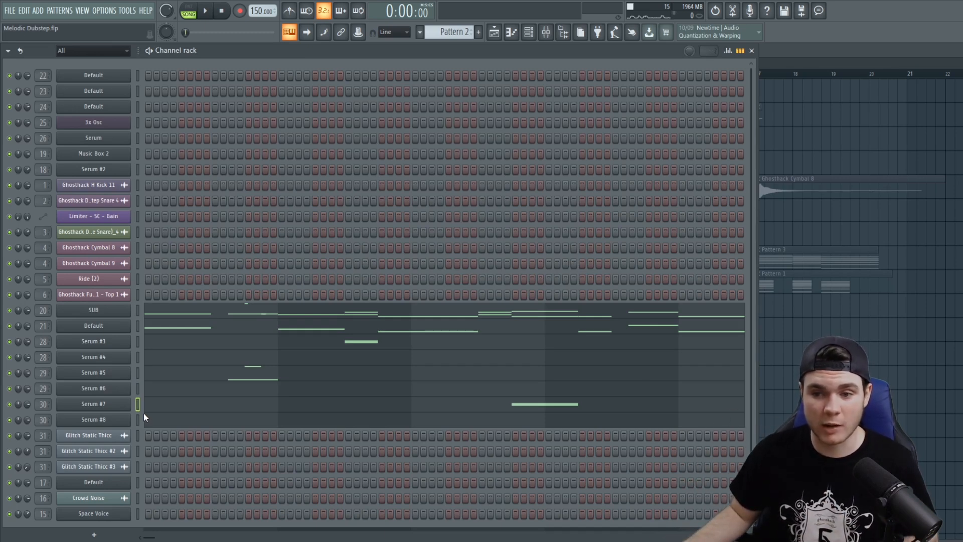
- Audition and open the Serum #7 growl loop, and examine its LFO 1 and LFO 2 shapes
key(z)
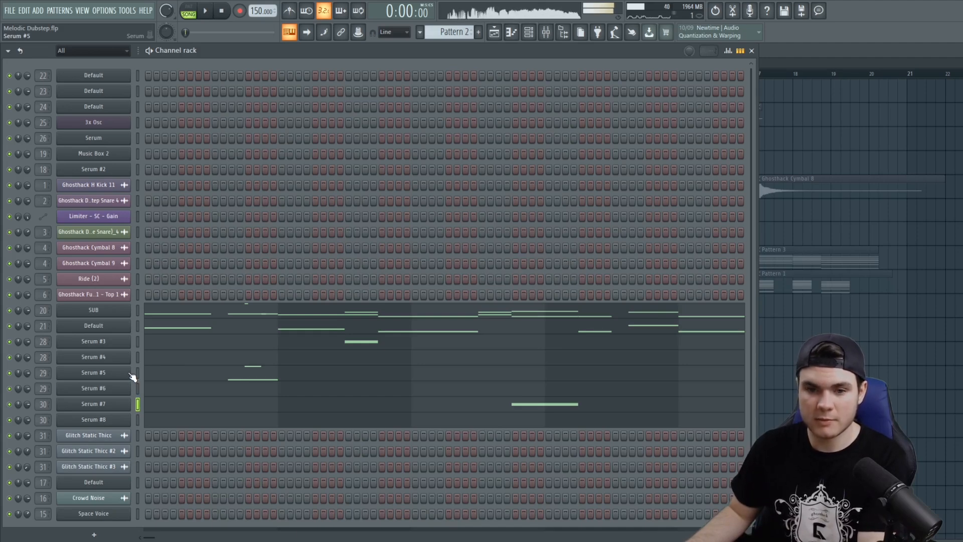
click(87, 404)
drag(260, 52, 363, 73)
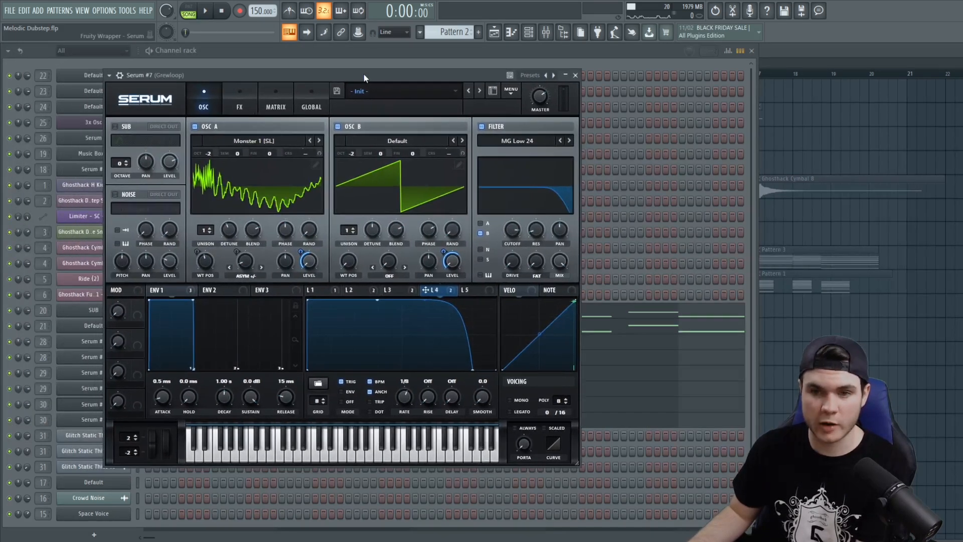
click(330, 290)
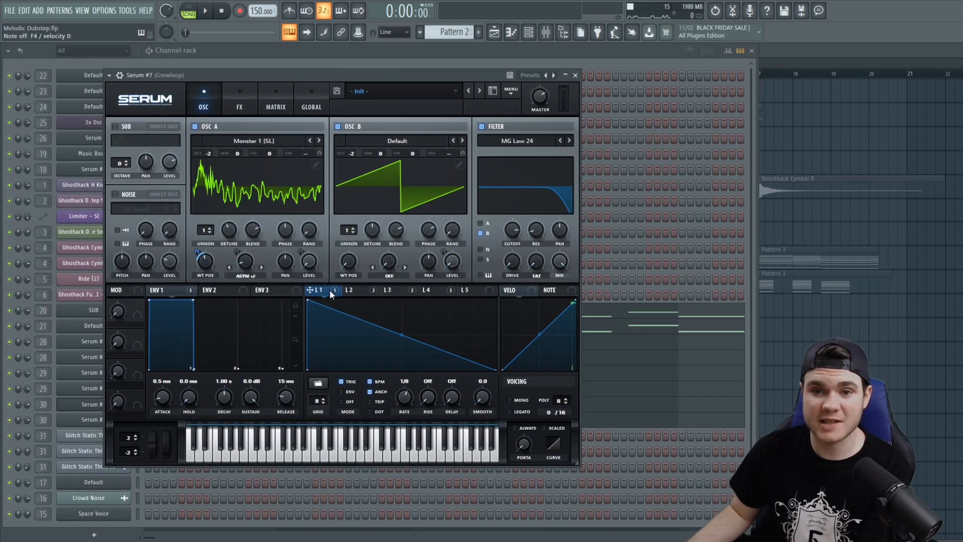
click(361, 291)
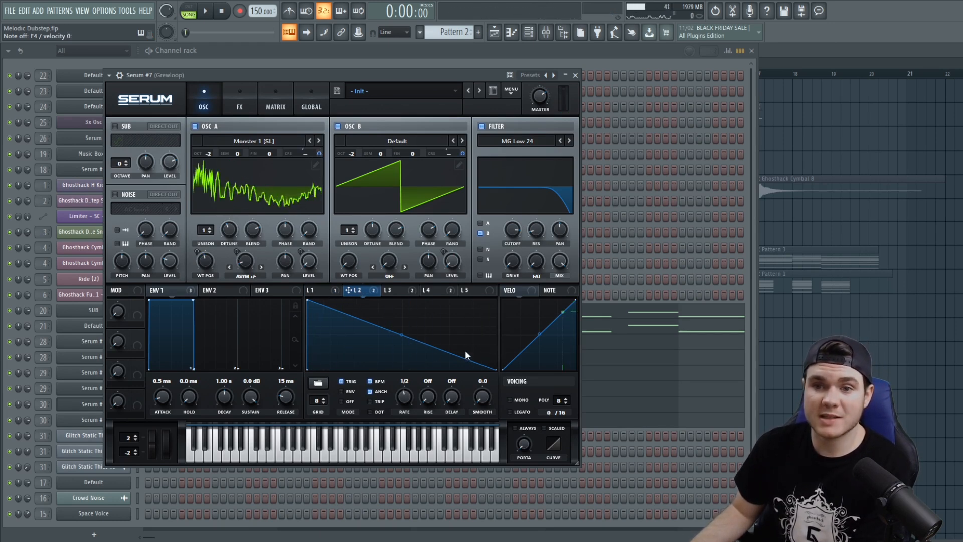
- Audition Serum #7's oscillators A and B one at a time, and re-enable both
click(337, 127)
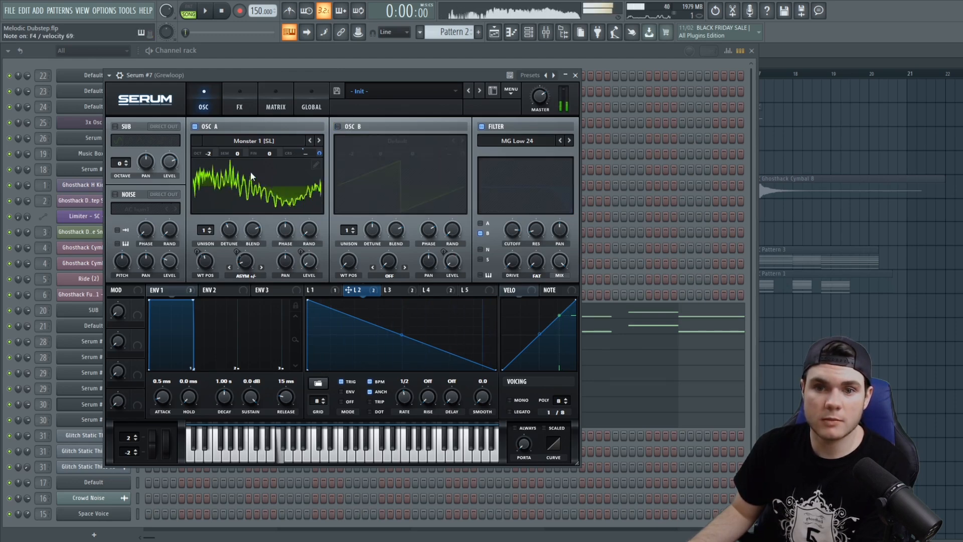
click(337, 126)
click(195, 126)
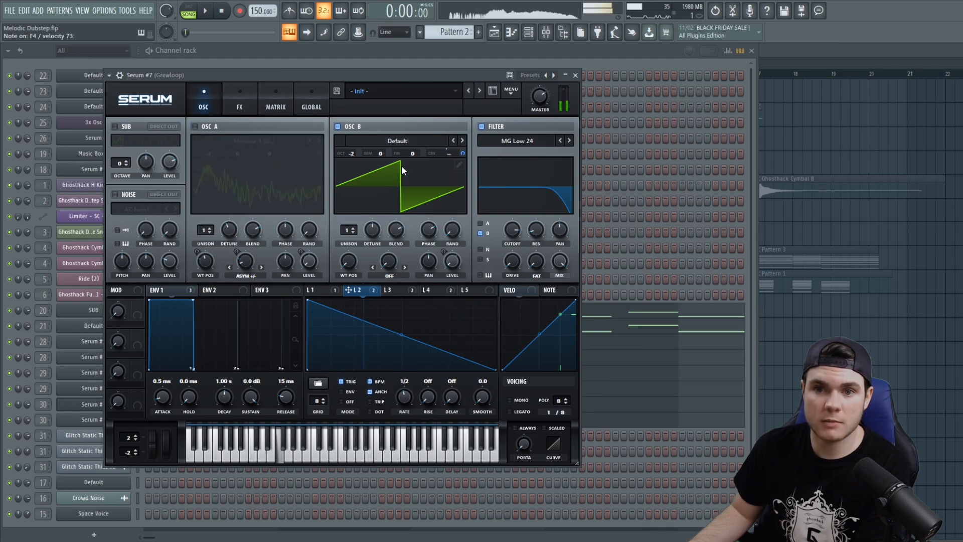
click(195, 126)
- Examine Serum #7's effects from distortion to compressor while auditioning it, and close the synth
click(227, 88)
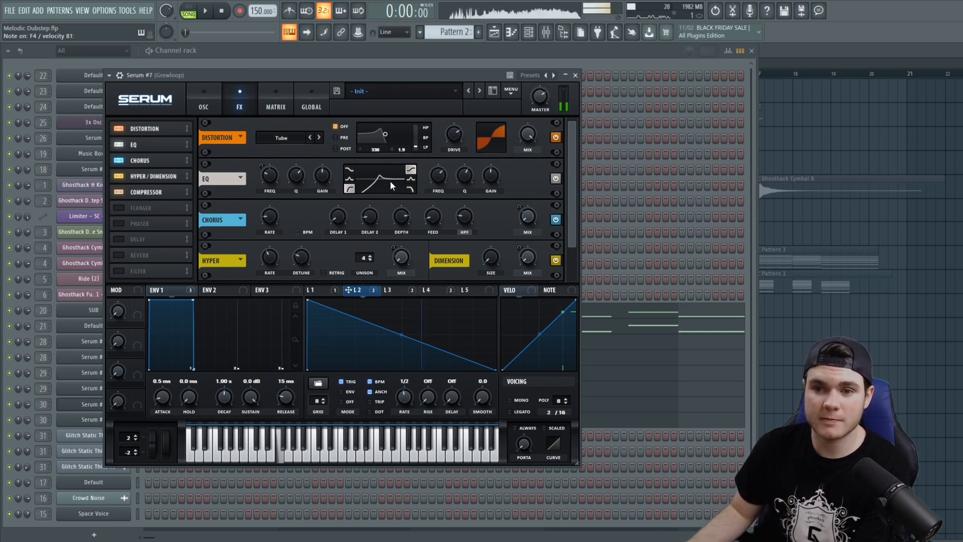
scroll(248, 187, down, 1)
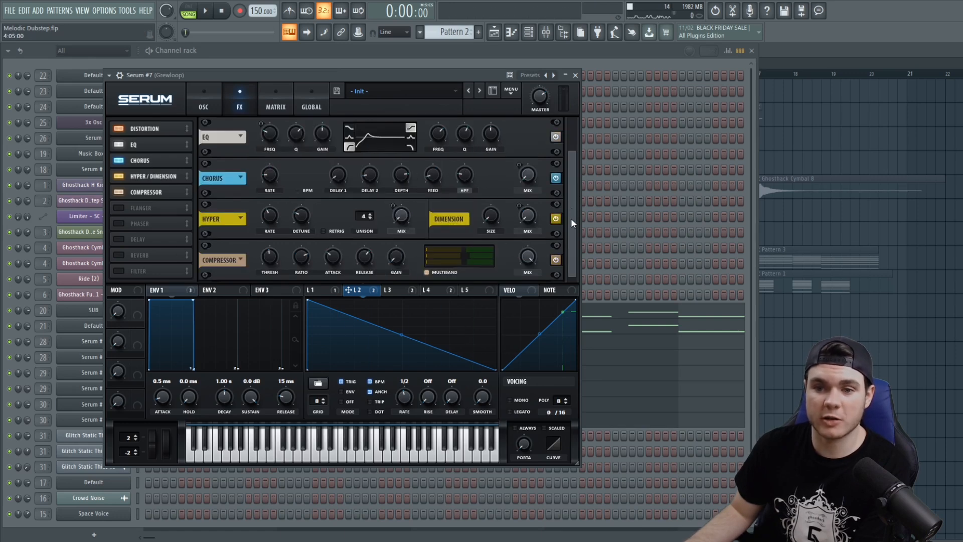
click(575, 76)
- Open the Grewloop mixer track's Patcher and examine its routing, surface knobs and Fruity Parametric EQ 2
click(546, 31)
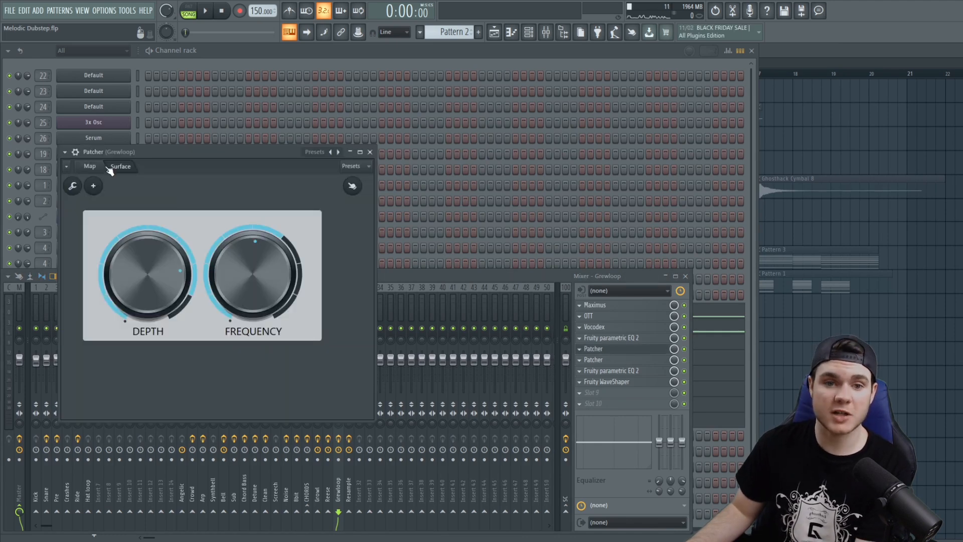
click(106, 167)
double_click(310, 290)
click(120, 166)
key(space)
drag(758, 169, 555, 103)
key(space)
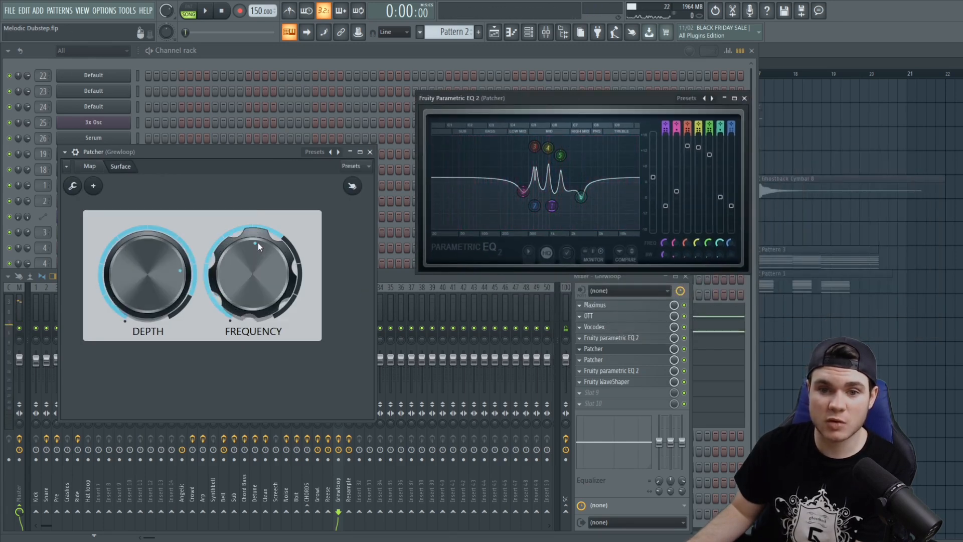
key(space)
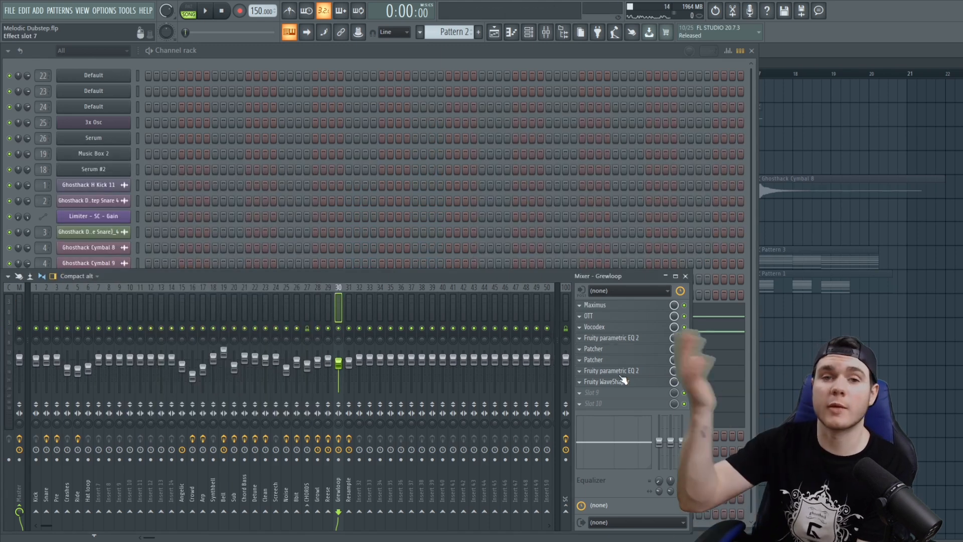
- Try the second Patcher one slot lower in the Grewloop chain, restore the order and hide the mixer
drag(615, 360, 615, 370)
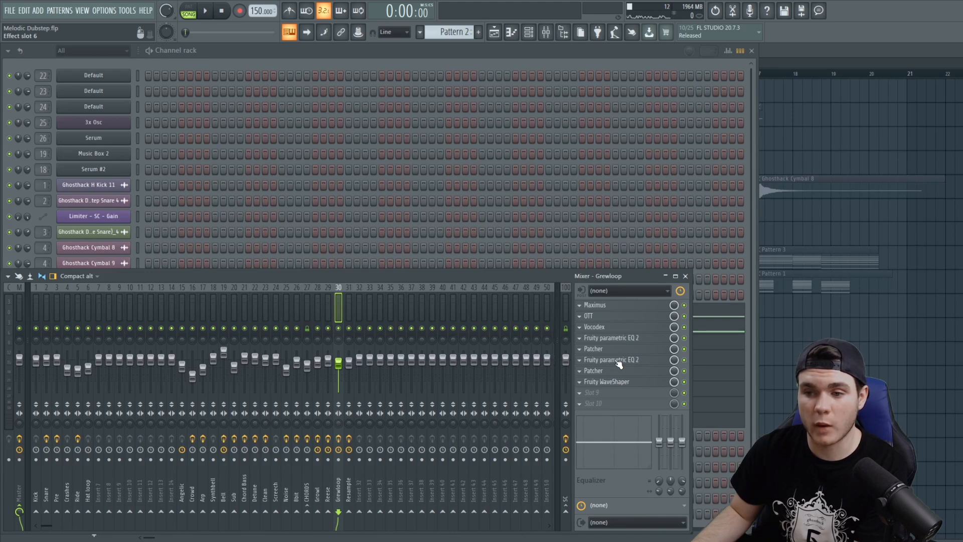
click(619, 383)
click(618, 383)
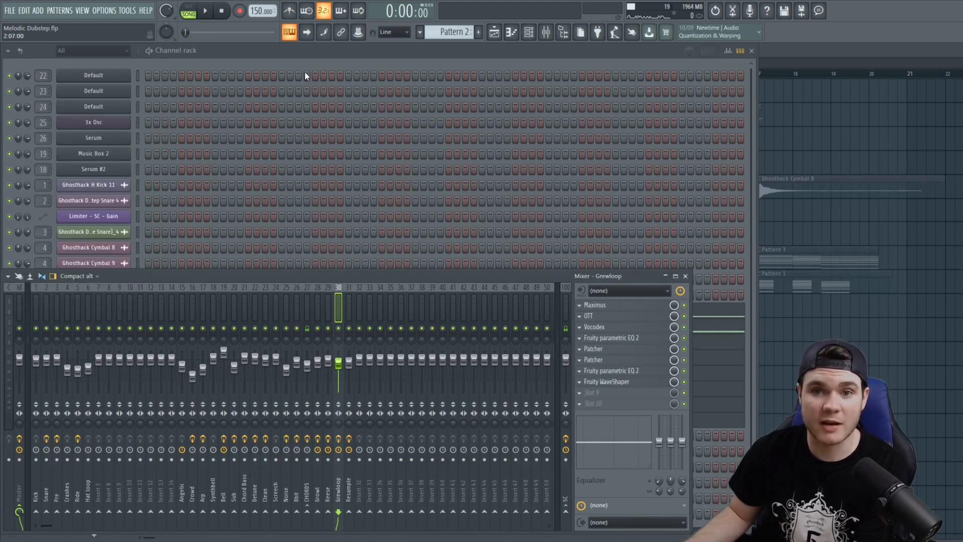
key(F9)
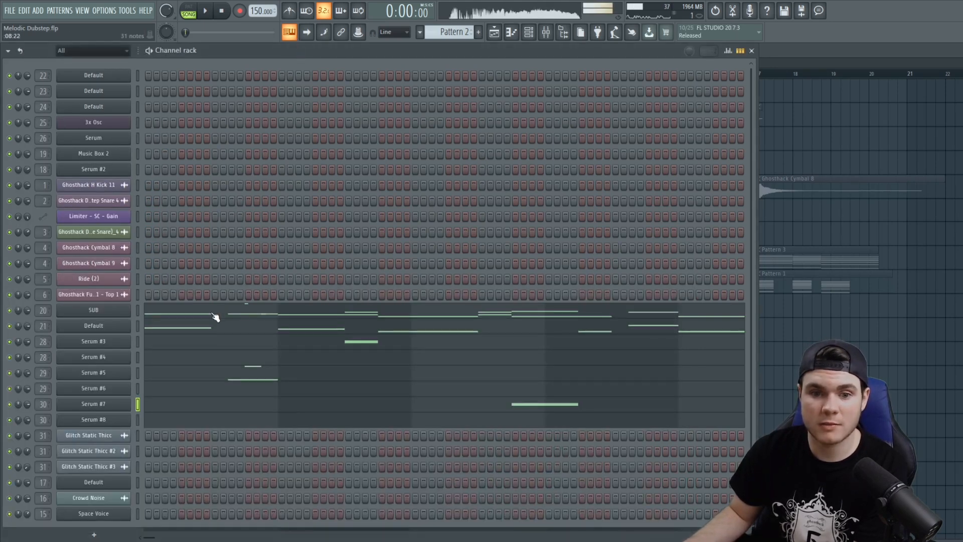
- Open Serum #7, compare oscillator A with its warp mode off and back on Asym +/-, and inspect the LFO modulation
click(115, 404)
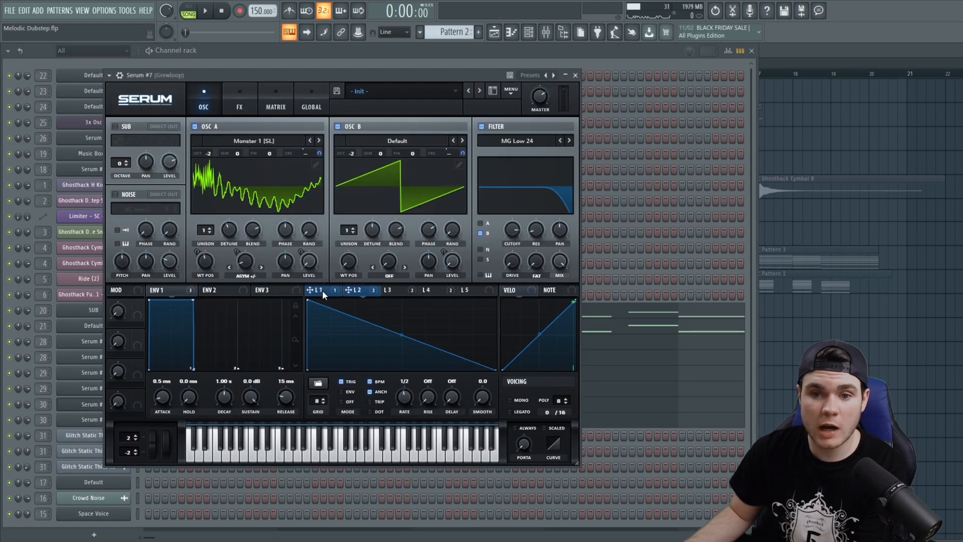
click(243, 178)
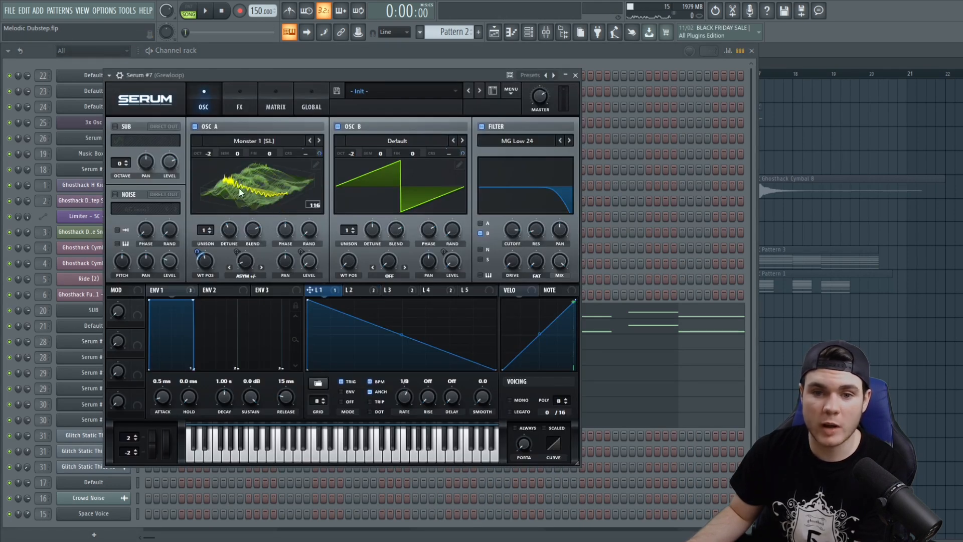
click(250, 276)
click(259, 22)
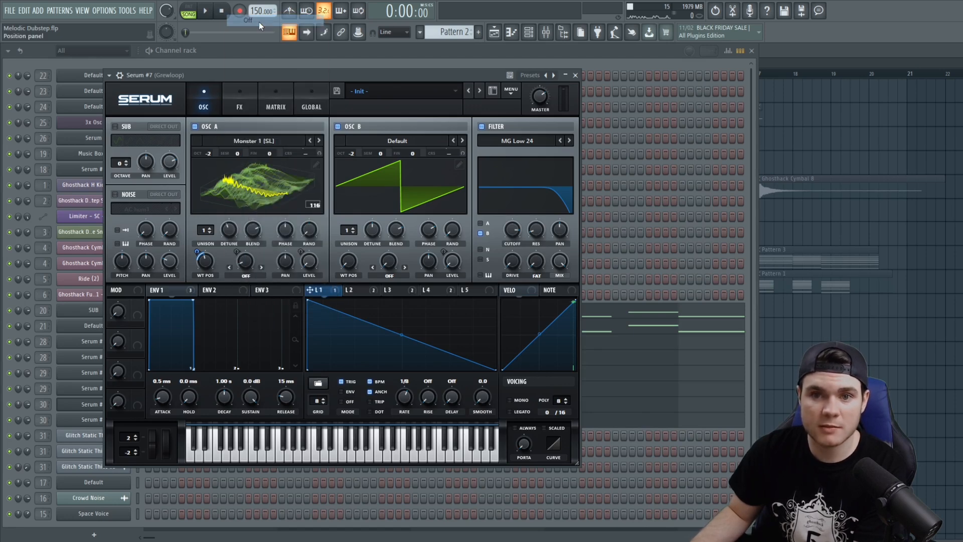
click(249, 275)
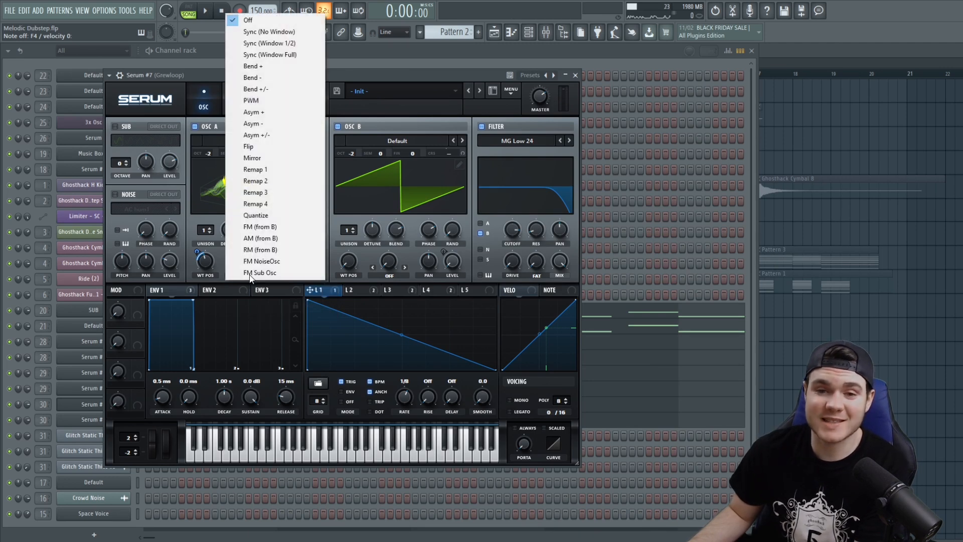
click(272, 135)
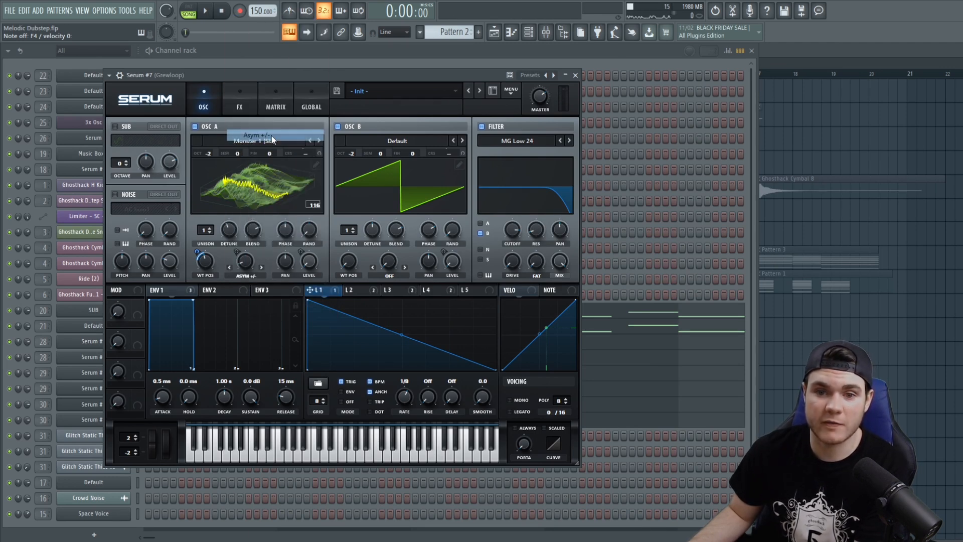
drag(252, 261, 251, 252)
click(401, 290)
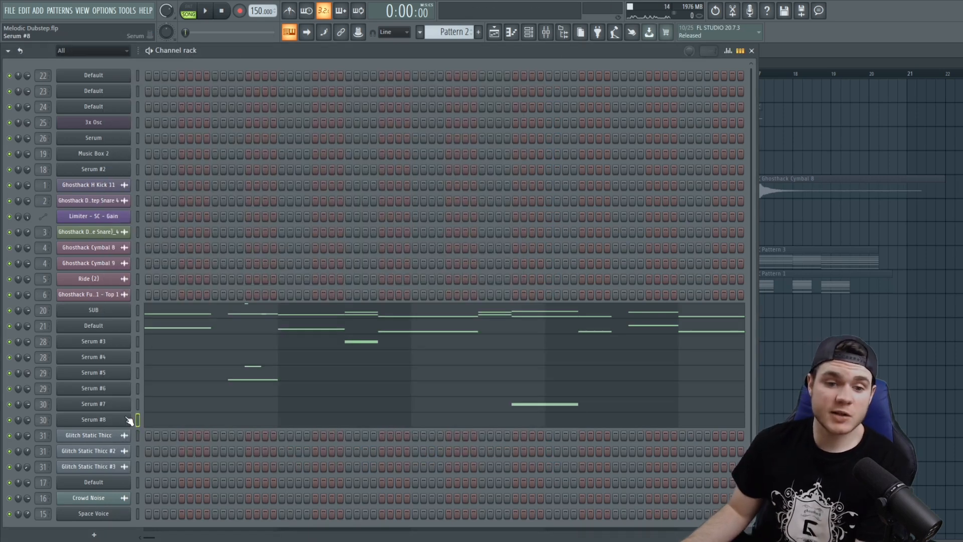
- Open Serum #8 and examine LFOs 2, 3 and 4 and the effects chain, ending on the oscillator view
click(122, 417)
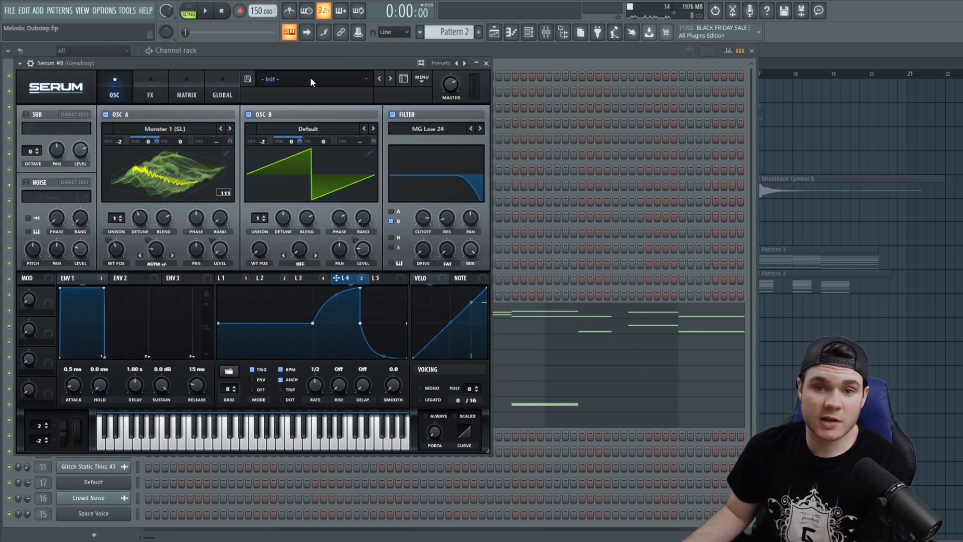
drag(284, 63, 398, 95)
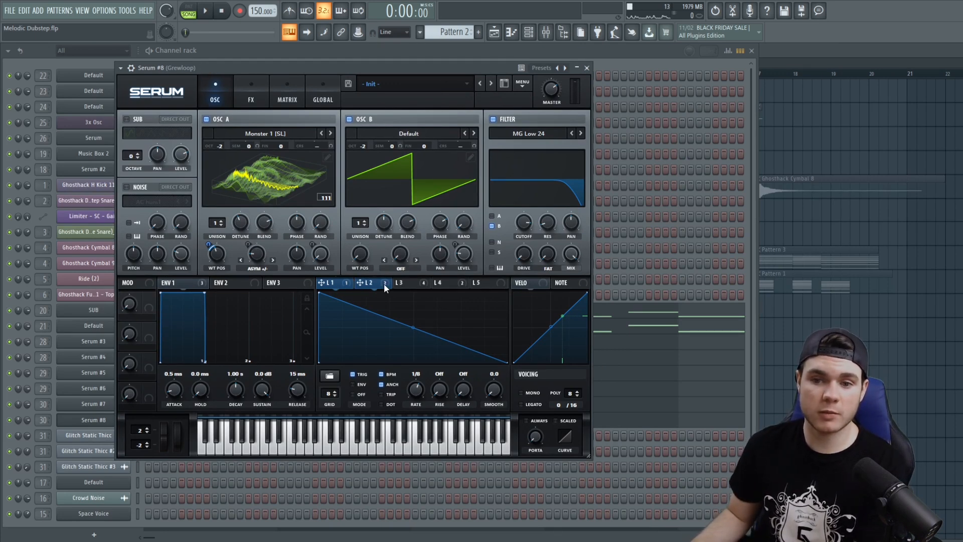
click(409, 282)
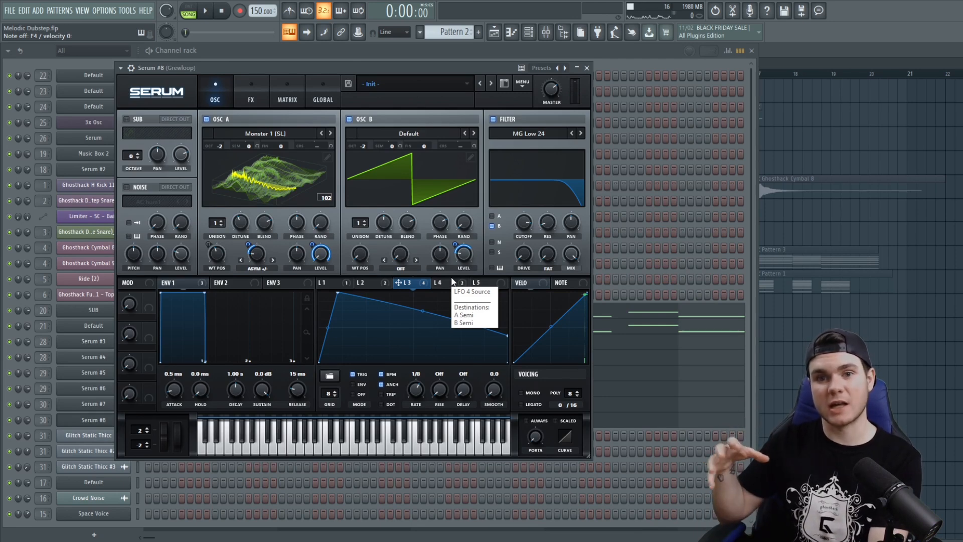
click(366, 282)
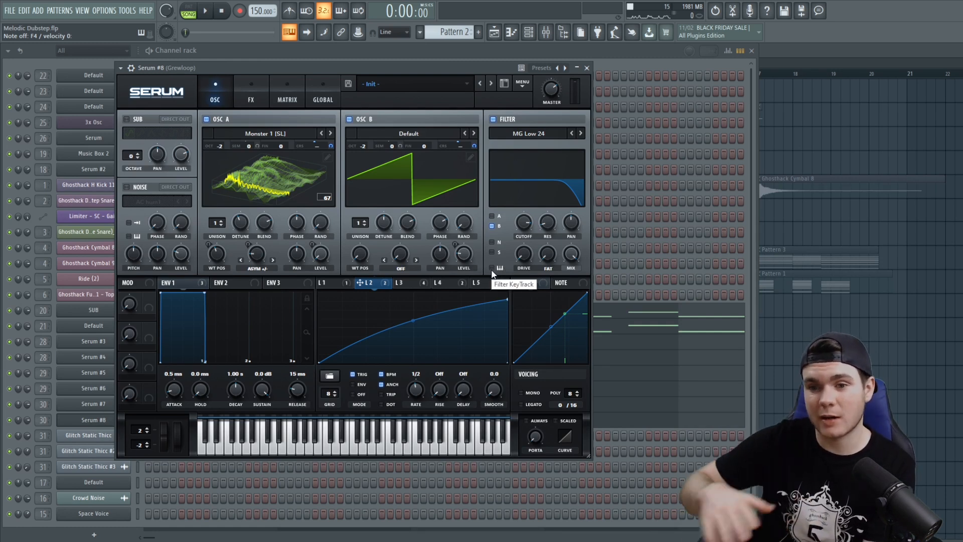
click(421, 286)
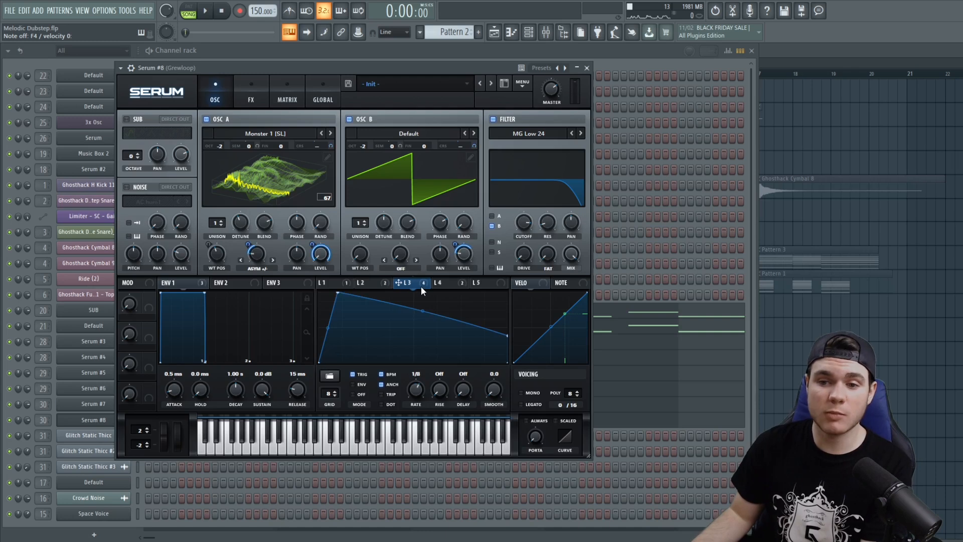
click(448, 282)
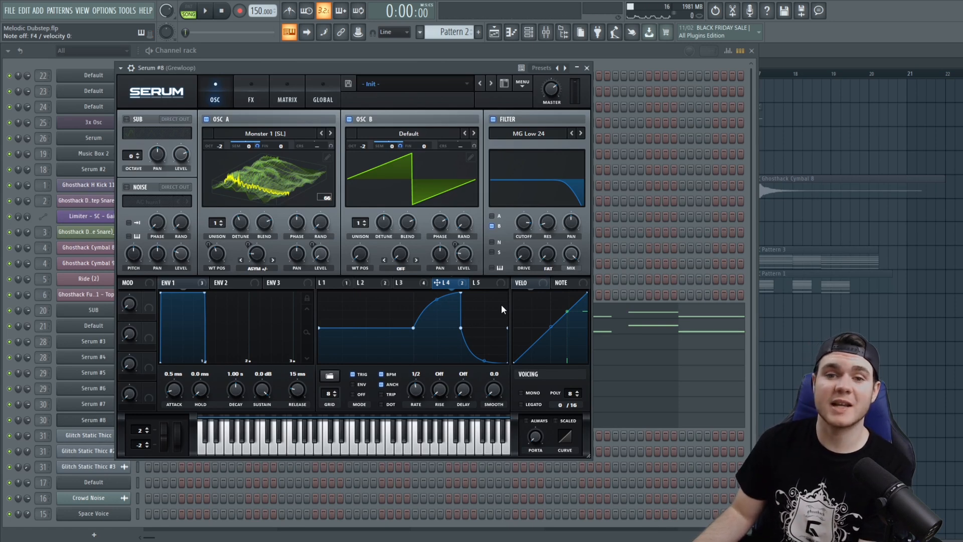
click(256, 88)
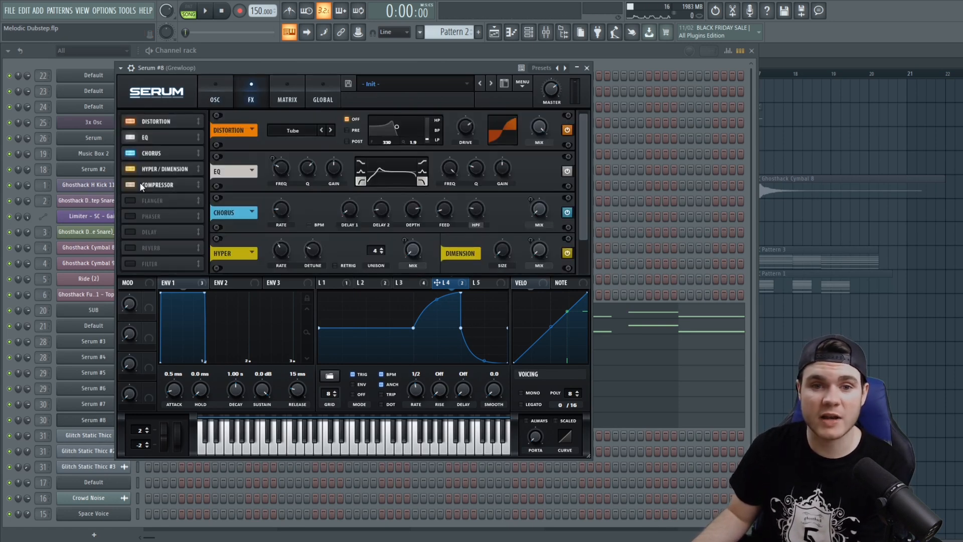
click(208, 99)
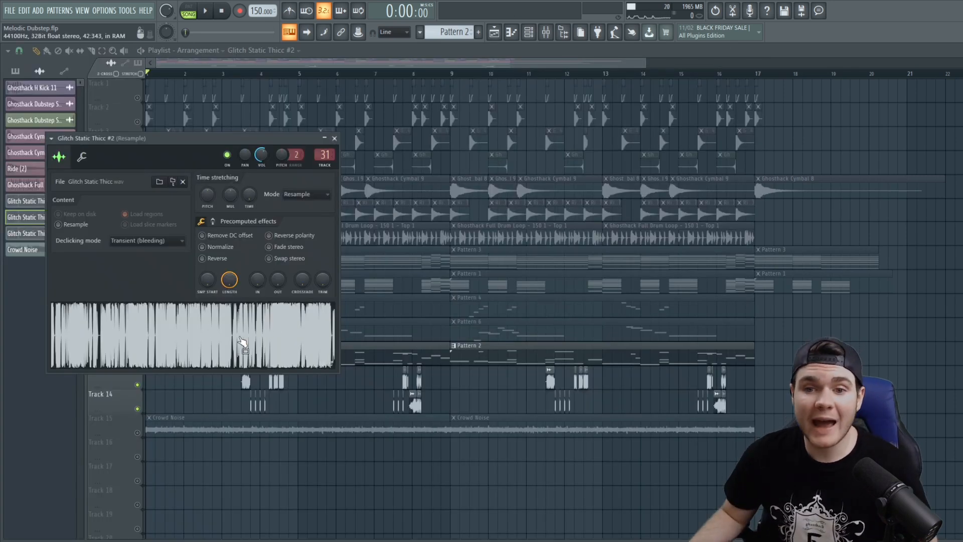
- Place Glitch Static Thicc #2 on Track 1 past the drop, unmute all tracks, and extend the clip to about 27 bars from bar 21
click(335, 138)
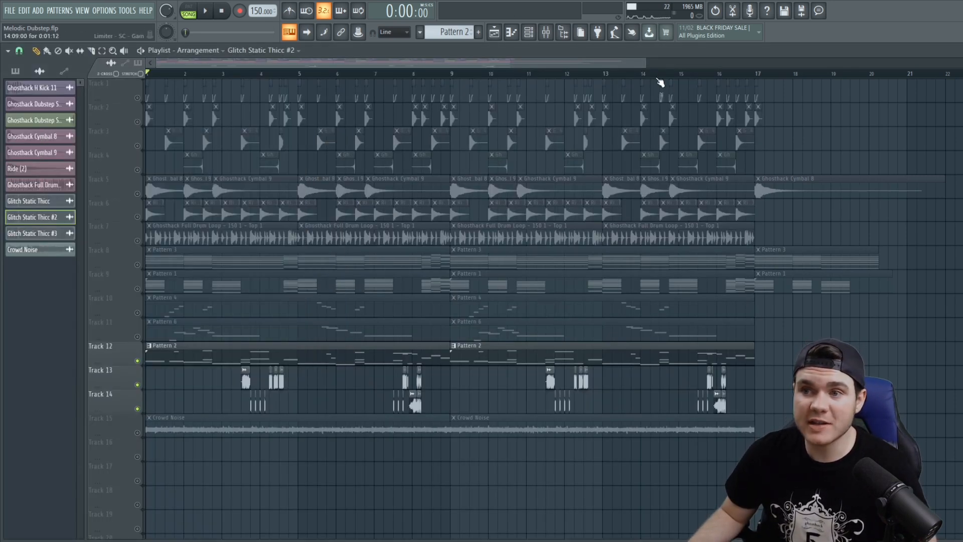
drag(666, 63, 959, 63)
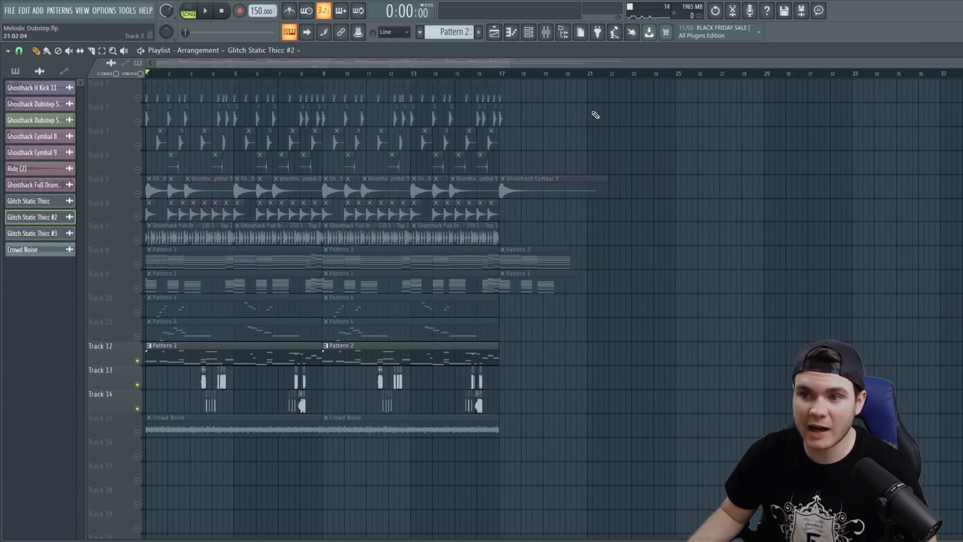
click(688, 89)
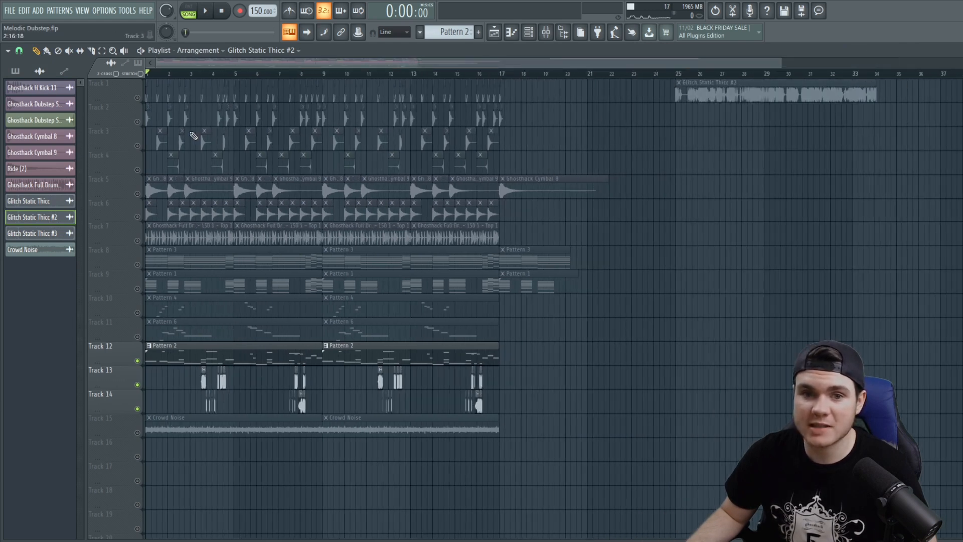
right_click(142, 100)
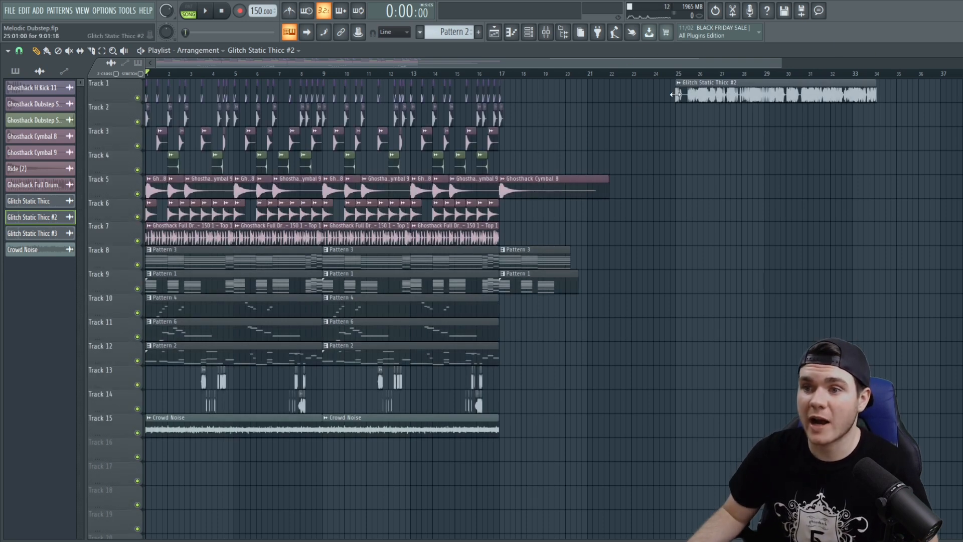
drag(675, 95, 586, 95)
drag(725, 88, 743, 88)
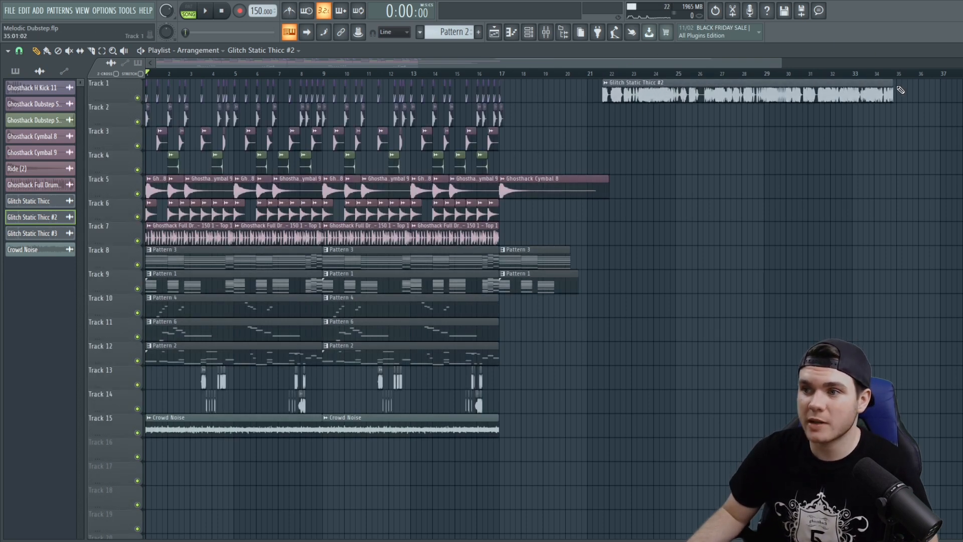
drag(901, 90, 939, 90)
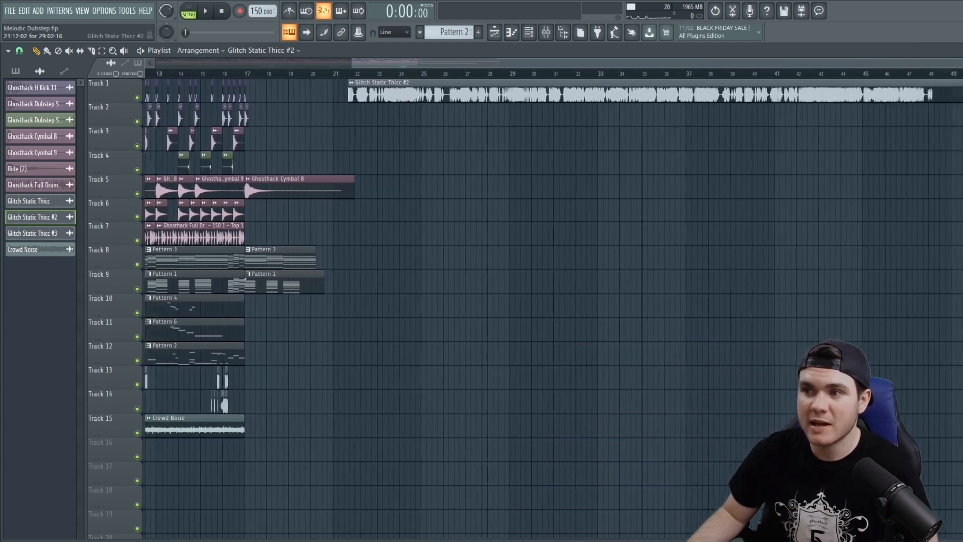
- Audition several spots along the full Glitch Static Thicc #2 clip and delete it from Track 1
click(368, 73)
click(377, 73)
key(space)
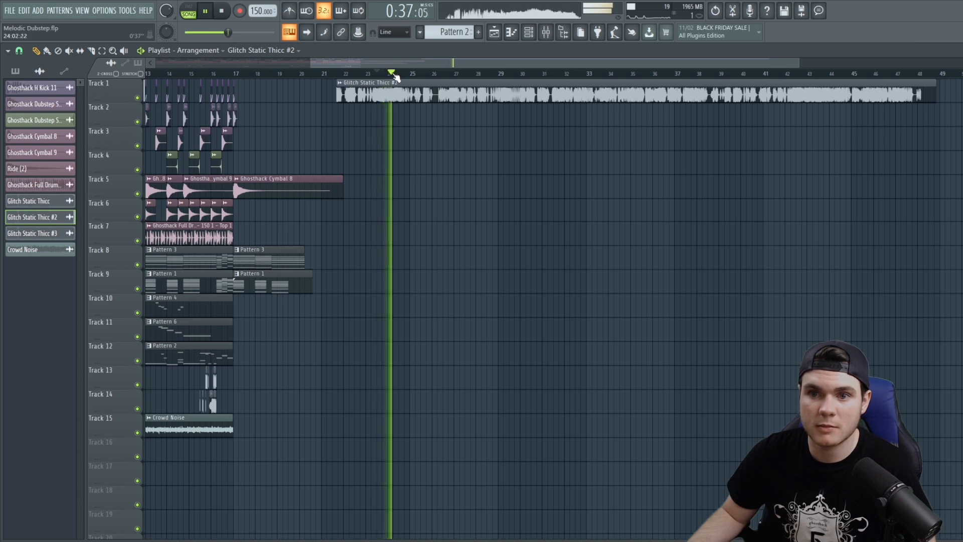
click(364, 75)
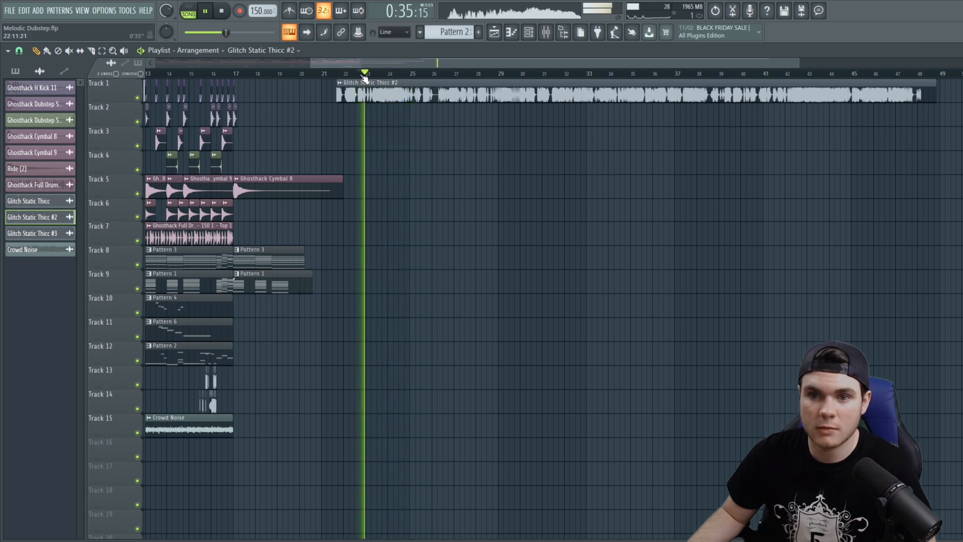
click(483, 74)
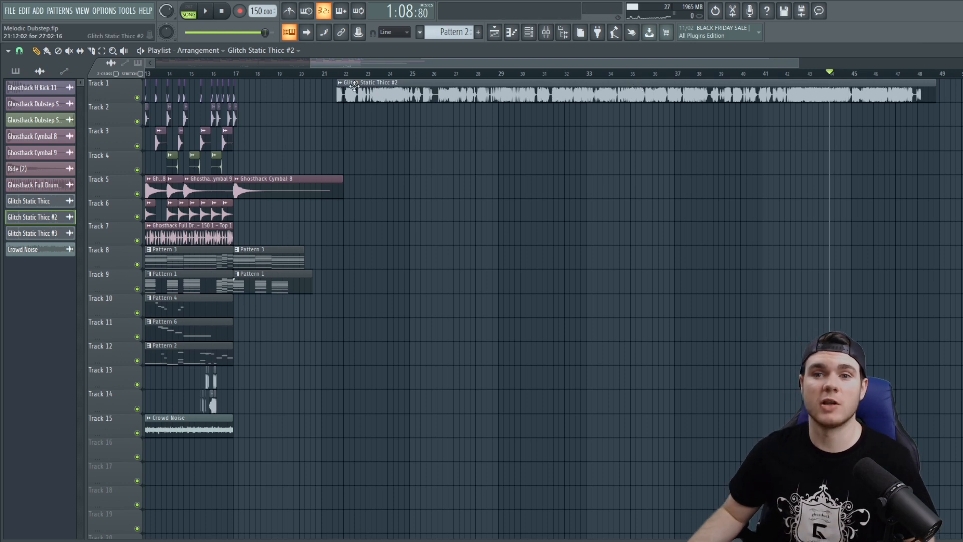
right_click(409, 87)
- Preview the first glitch chop on Track 13 and the first short chop on Track 14, around bars 3 to 4
drag(458, 62, 3, 75)
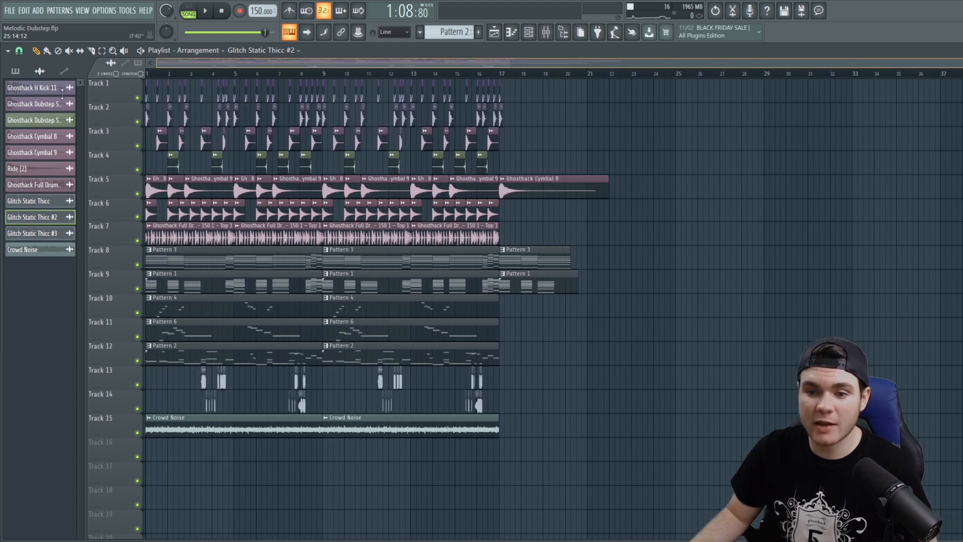
scroll(566, 126, up, 5)
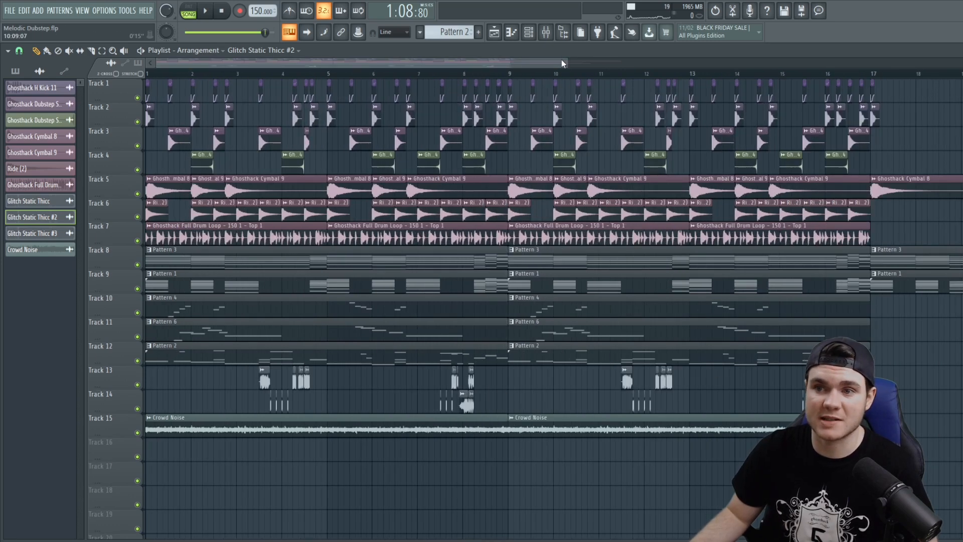
scroll(442, 119, up, 4)
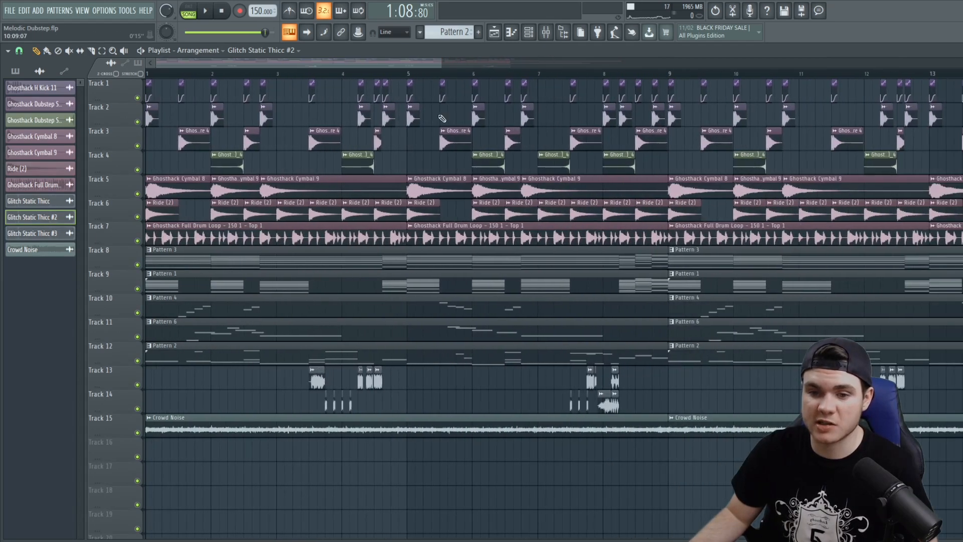
click(309, 73)
right_click(311, 375)
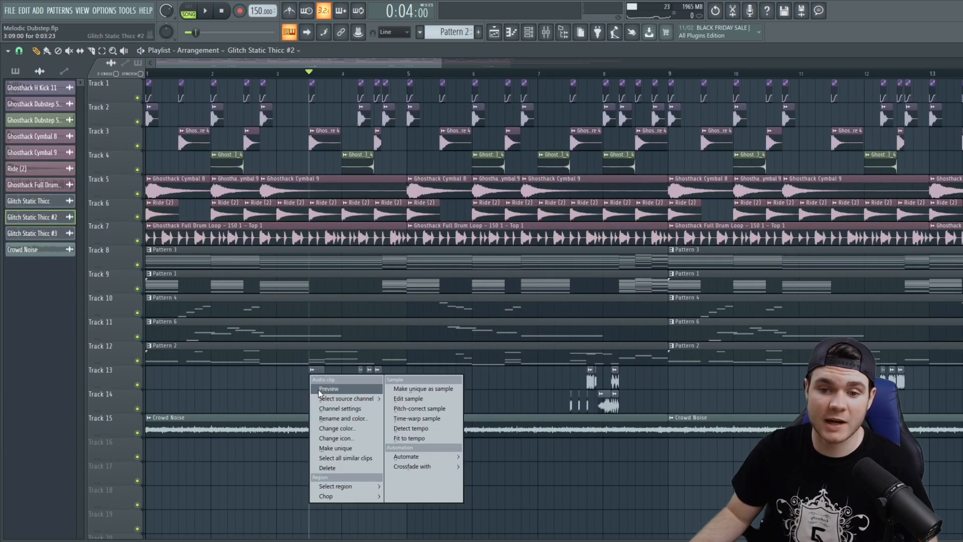
click(320, 391)
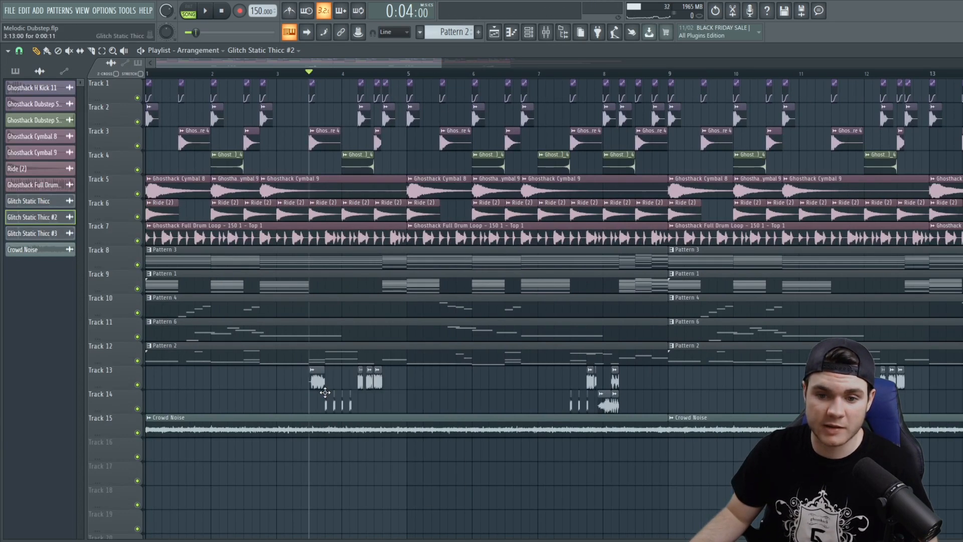
right_click(329, 399)
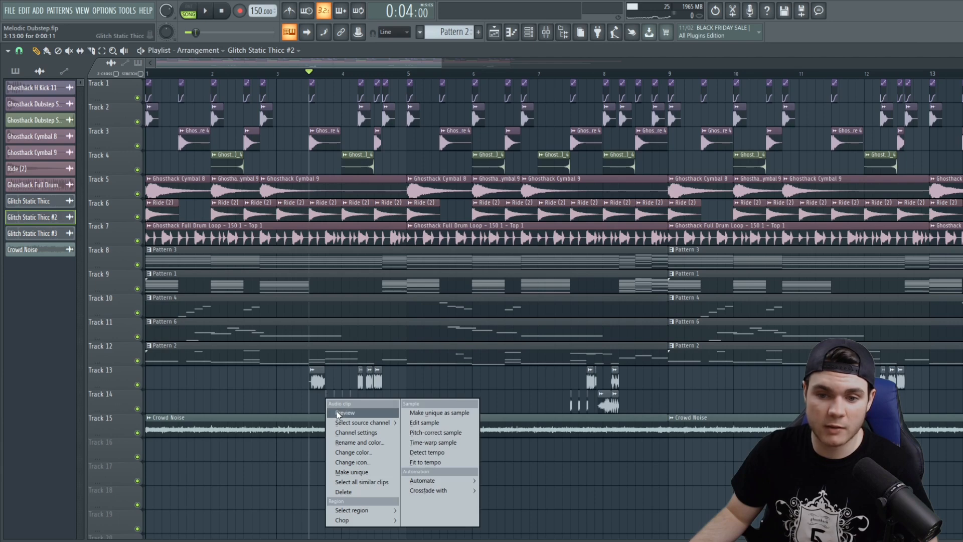
click(337, 411)
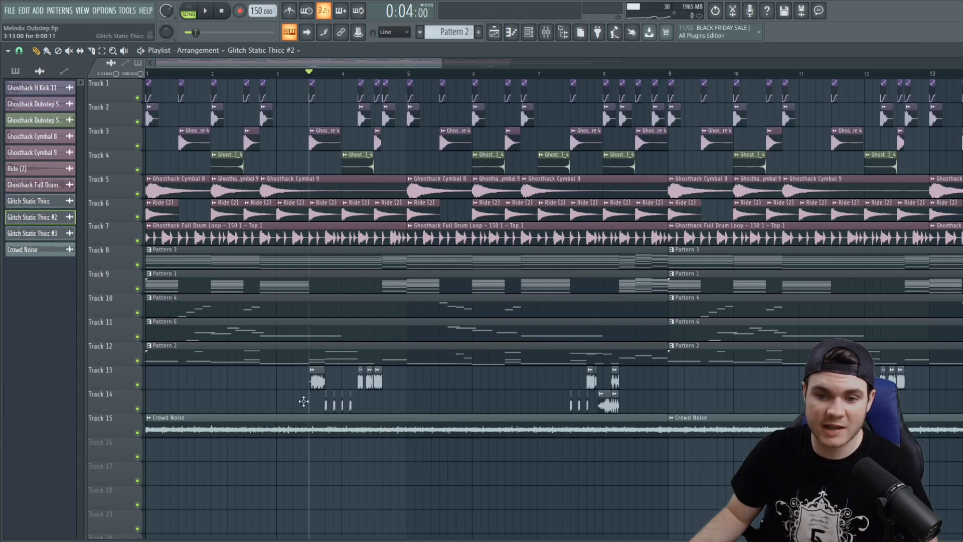
- Solo Tracks 13 and 14 together and audition the glitch chops from the middle of bar 3
right_click(138, 385)
click(138, 409)
key(space)
key(space)
- Enable Track 12 alongside the glitch tracks and compare the passage around bar 4 with Track 14 muted and unmuted
click(326, 73)
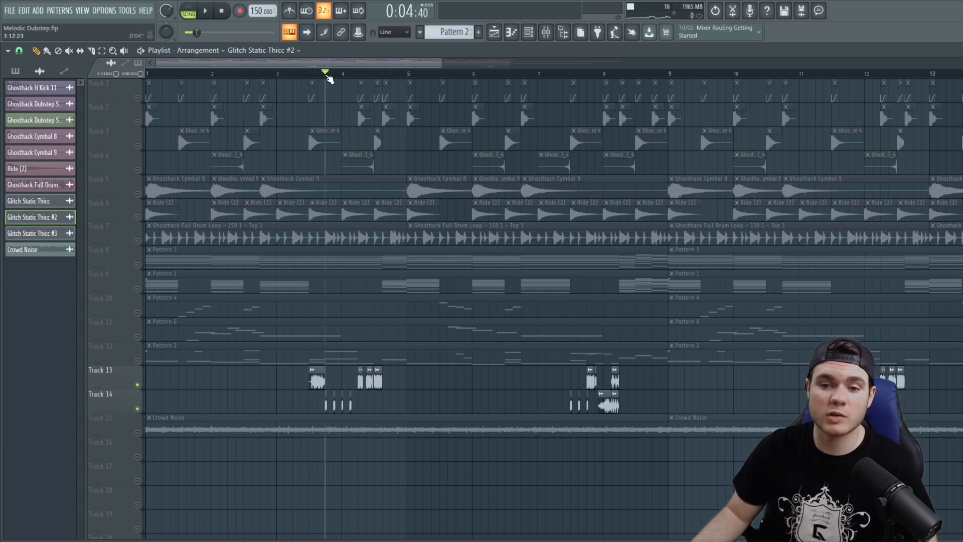
scroll(326, 74, up, 4)
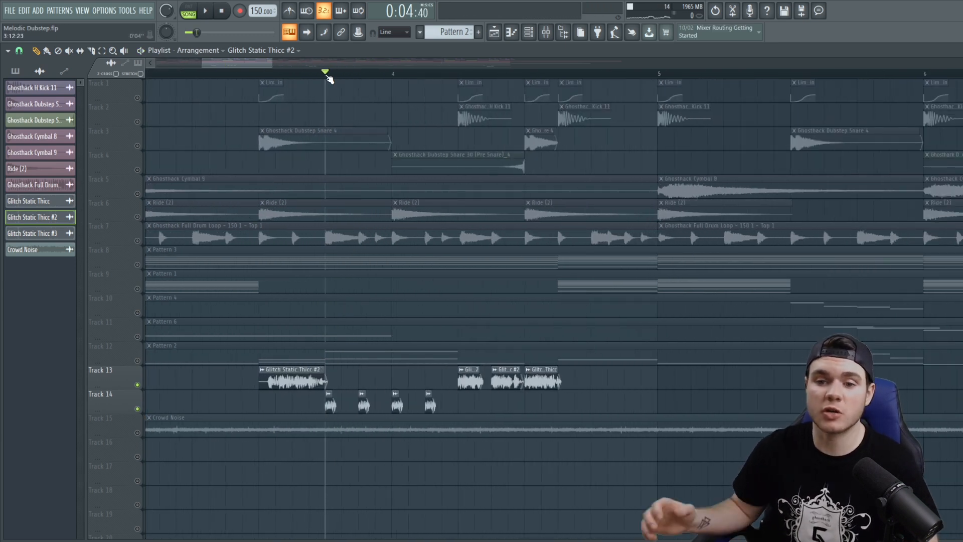
click(139, 361)
key(space)
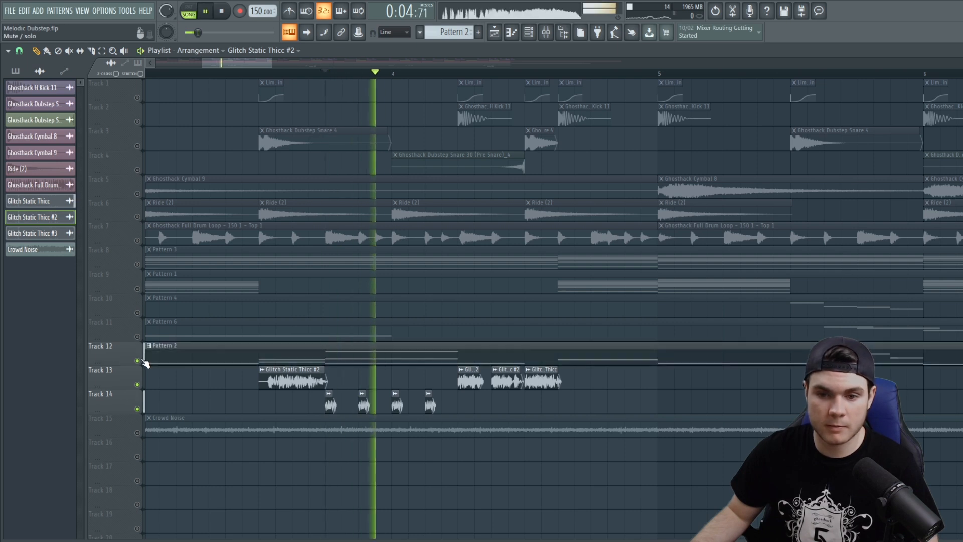
key(space)
key(space)
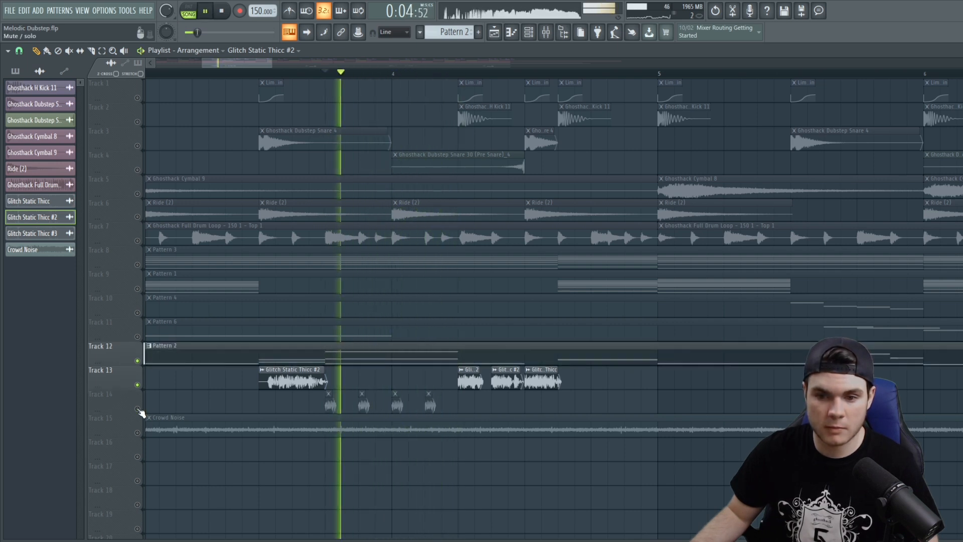
key(space)
key(space)
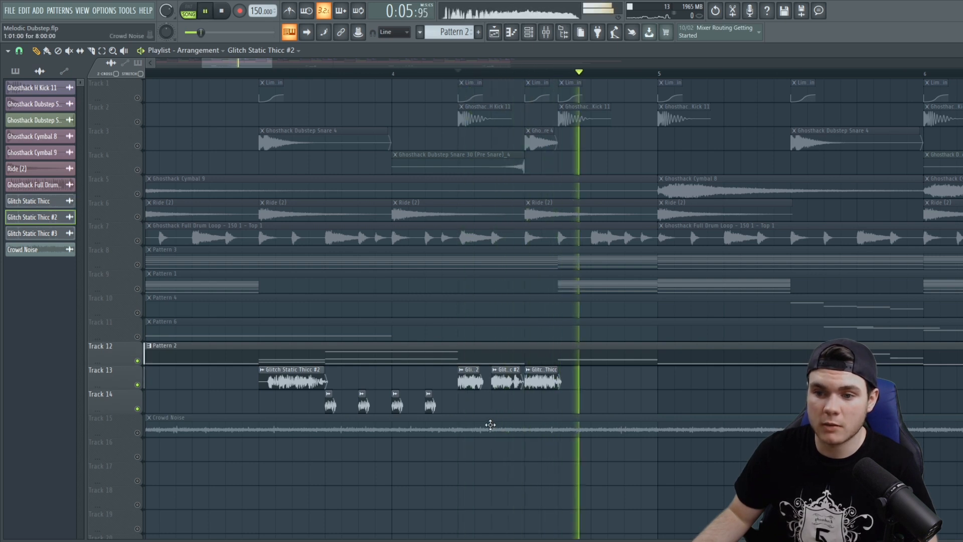
- Solo Track 13 to audition its glitch chops around bar 4, and re-enable every track
right_click(138, 386)
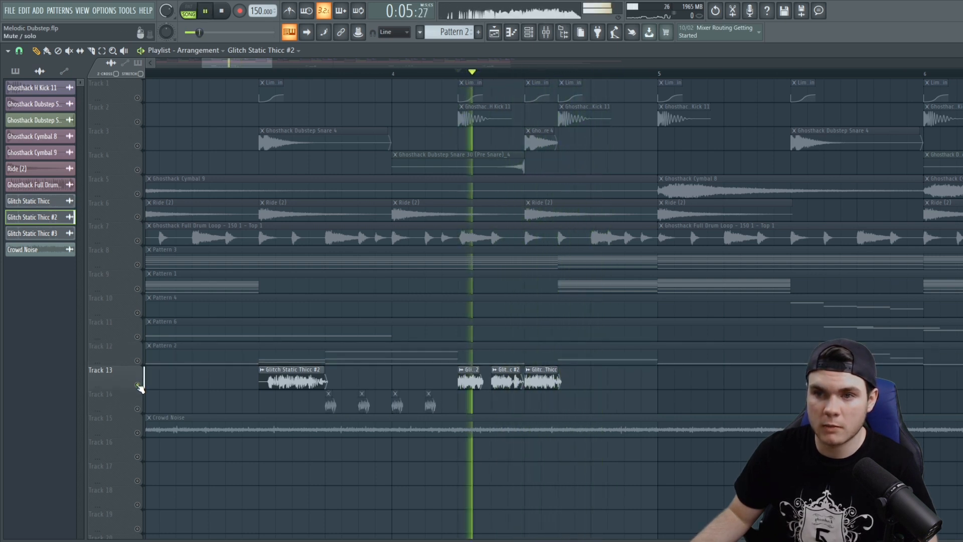
key(space)
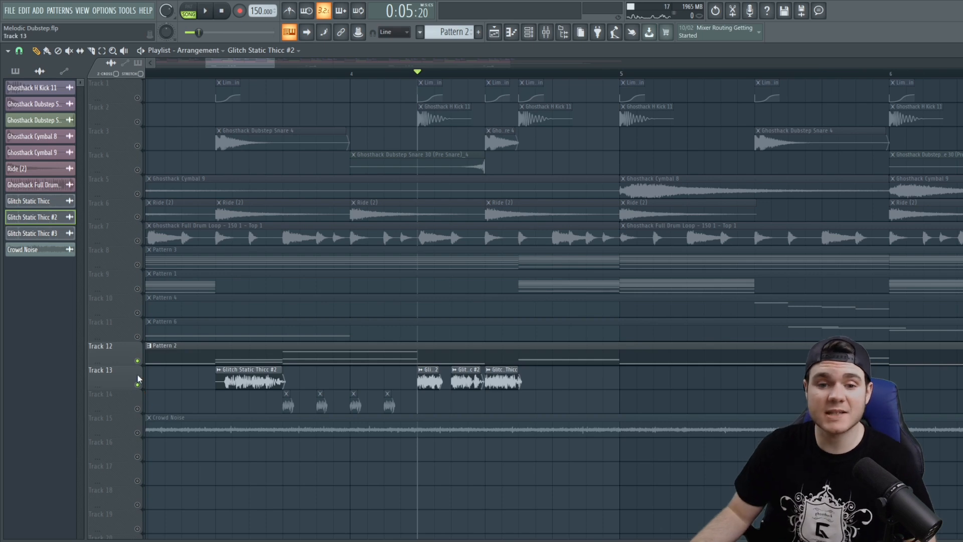
right_click(137, 362)
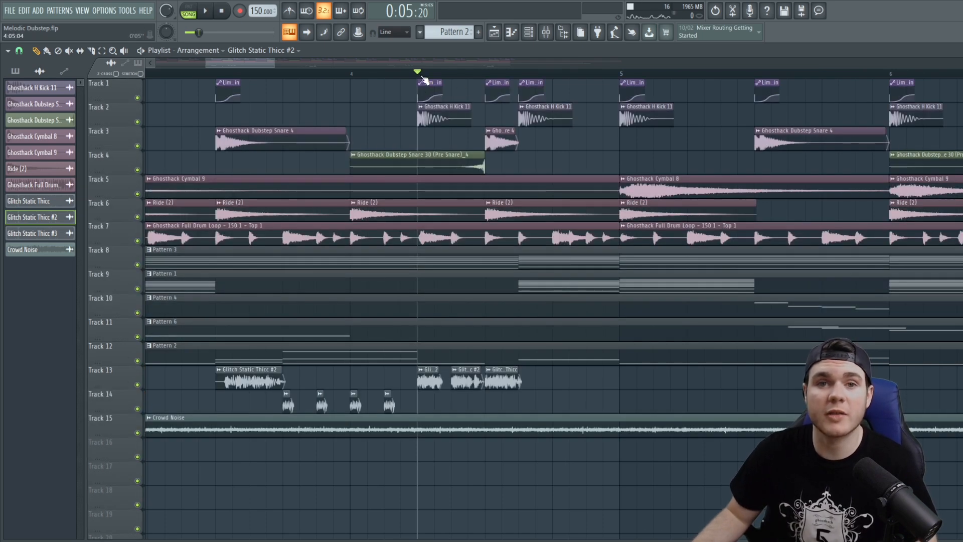
- Play the full mix briefly from the middle of bar 7, where the second group of glitch chops starts
scroll(424, 80, down, 4)
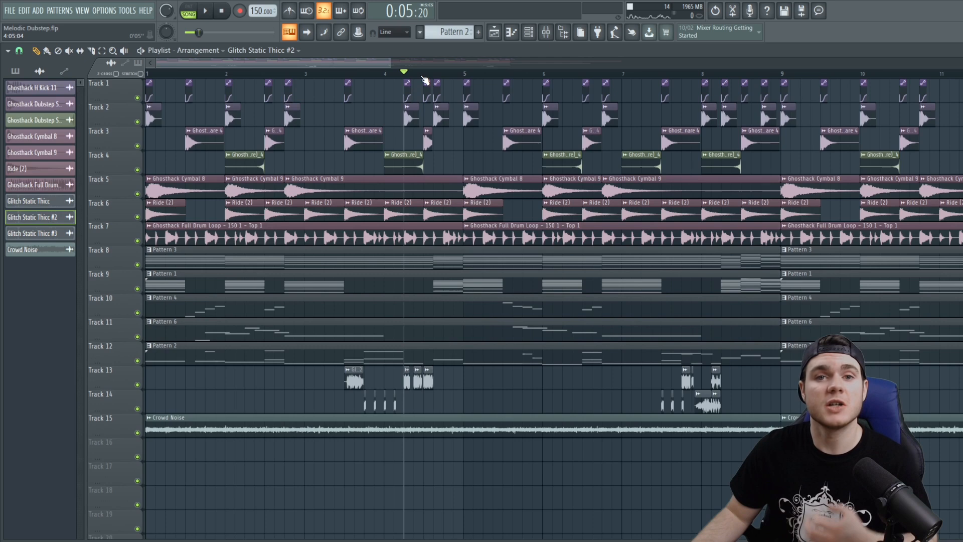
scroll(424, 81, down, 3)
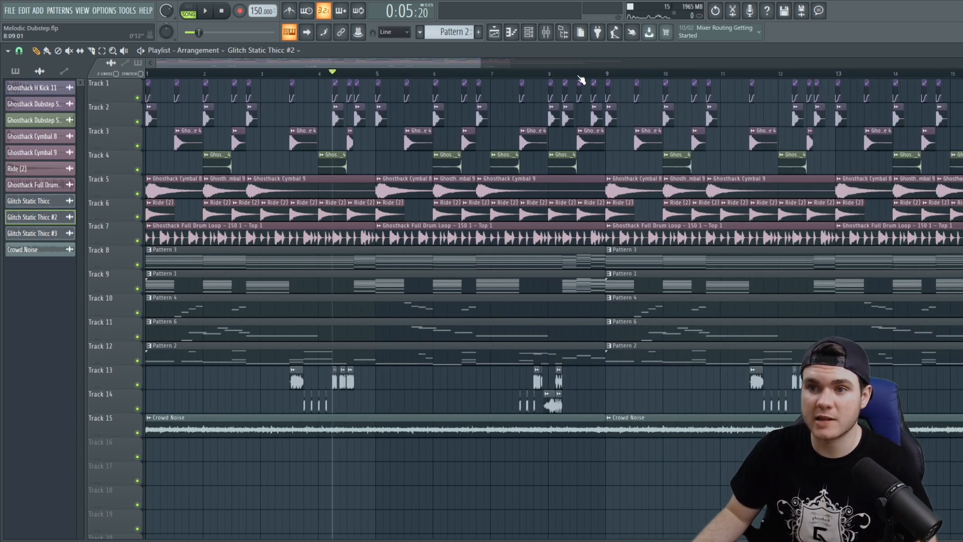
scroll(581, 80, up, 4)
drag(448, 74, 432, 75)
key(space)
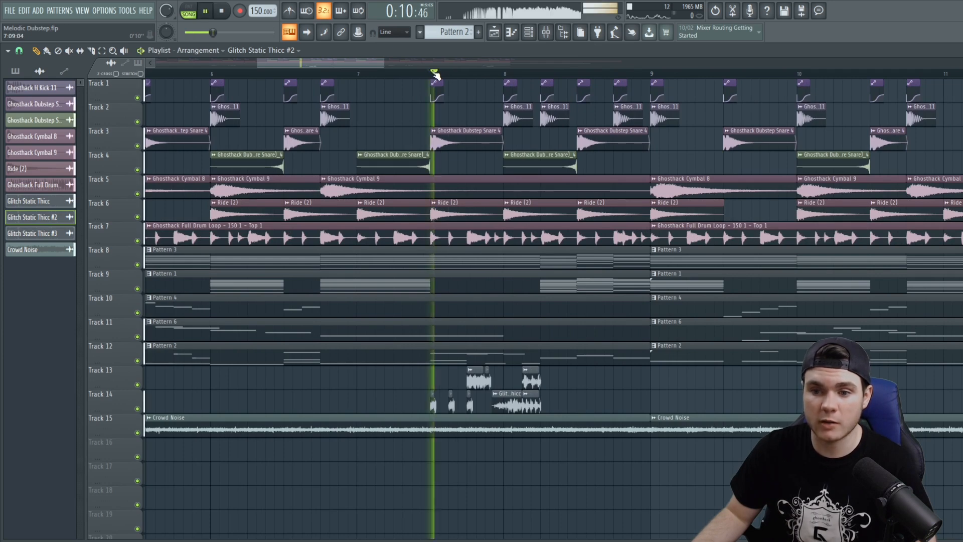
key(space)
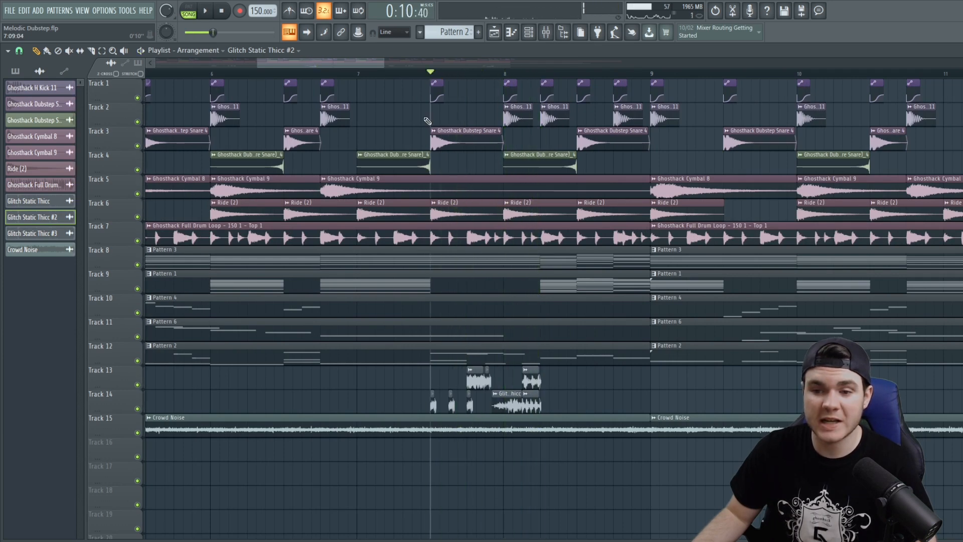
- Isolate Tracks 12, 13 and 14 and audition the growl with the glitch chops from the middle of bar 7
right_click(137, 361)
click(138, 384)
click(138, 409)
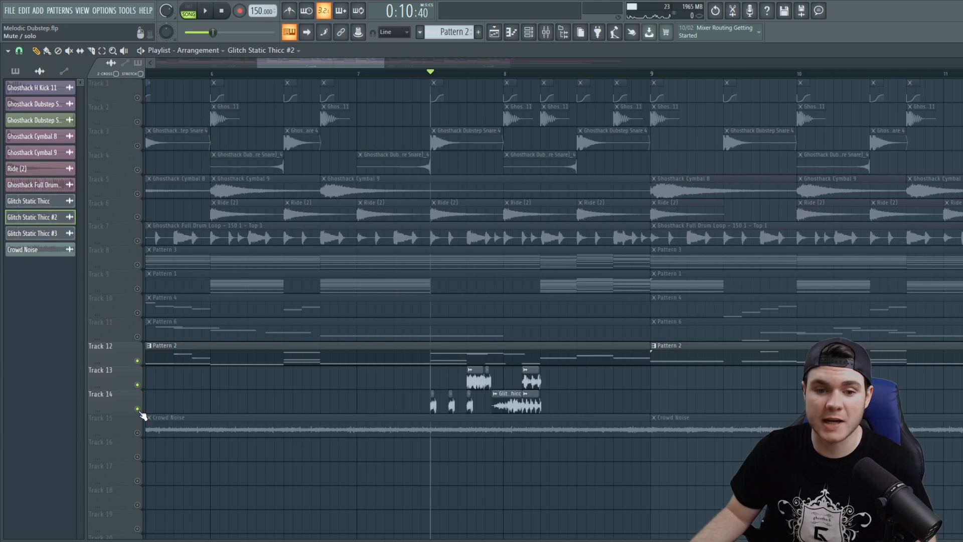
key(space)
key(space)
key(space)
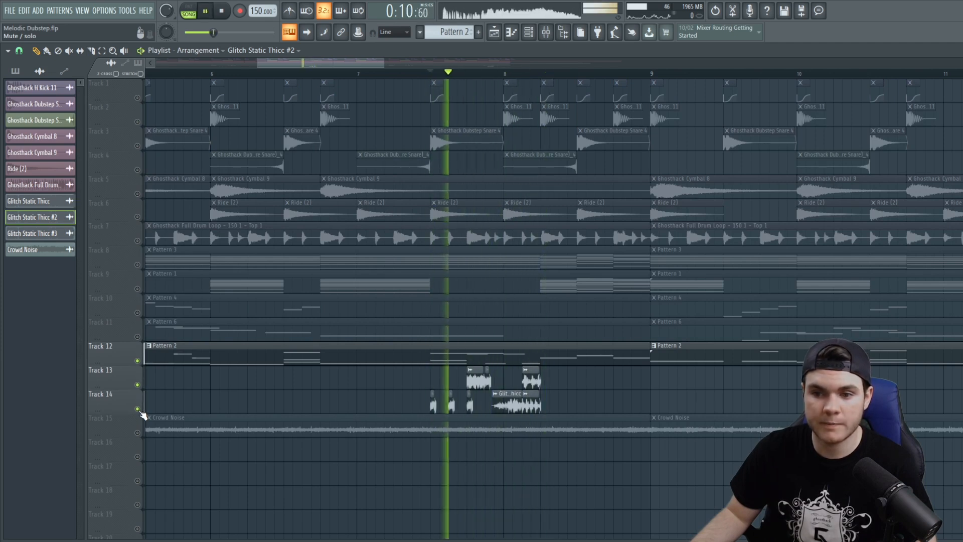
key(space)
- Mute Tracks 13 and 14 and play the Pattern 2 part on Track 12 alone from the same spot
click(138, 385)
click(137, 408)
key(space)
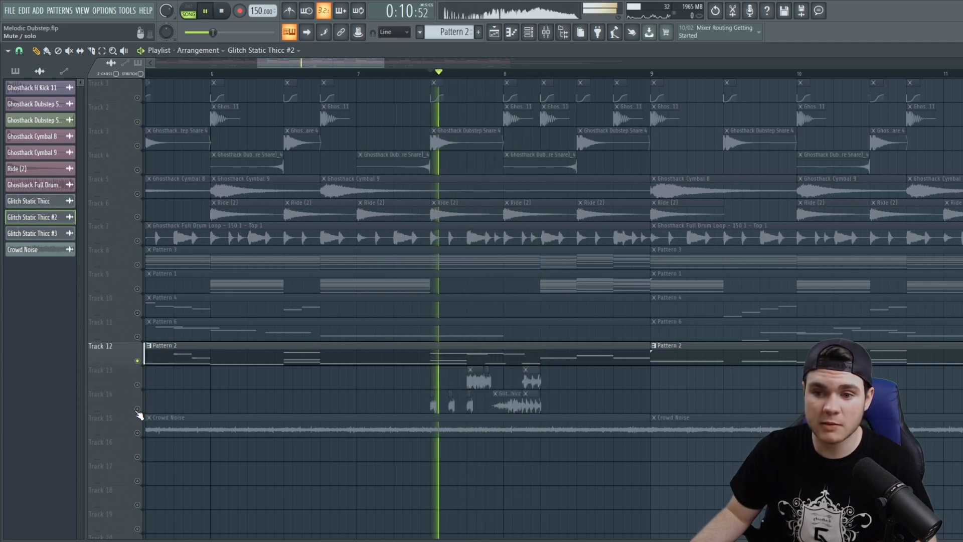
key(space)
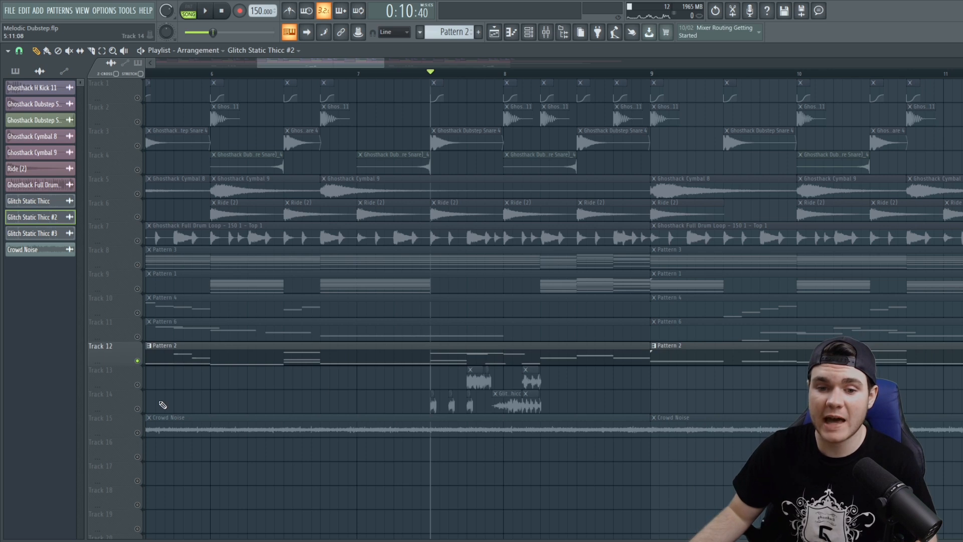
- Solo the glitch chops on Track 13 and on Track 14 in turn to audition them over bars 7 and 8
right_click(138, 385)
key(space)
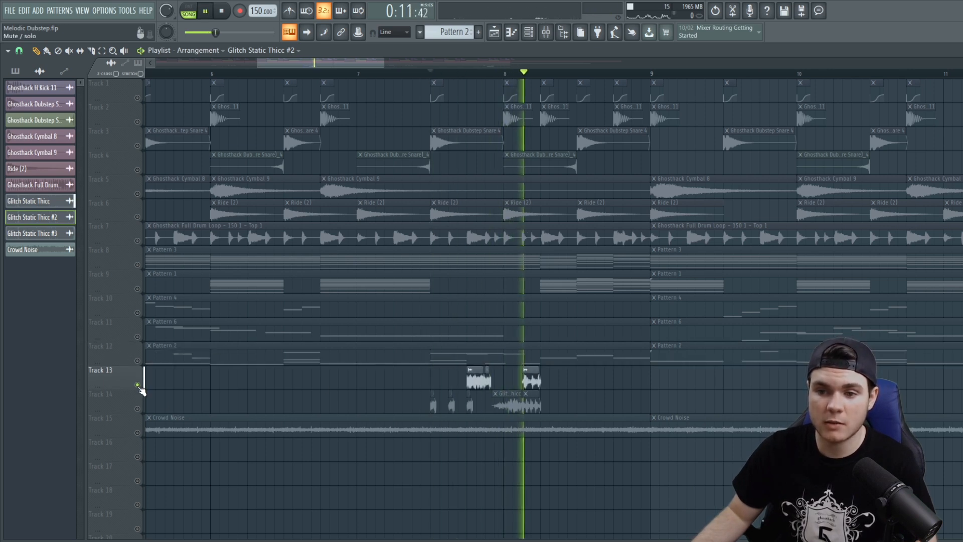
right_click(139, 409)
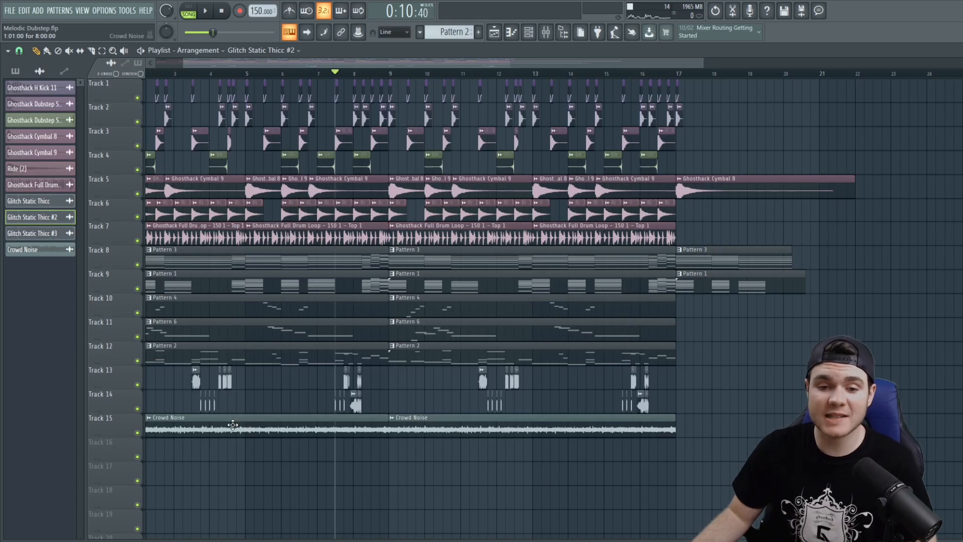
- Open the sample settings of the Crowd Noise clip on Track 15, look them over and close them
double_click(233, 425)
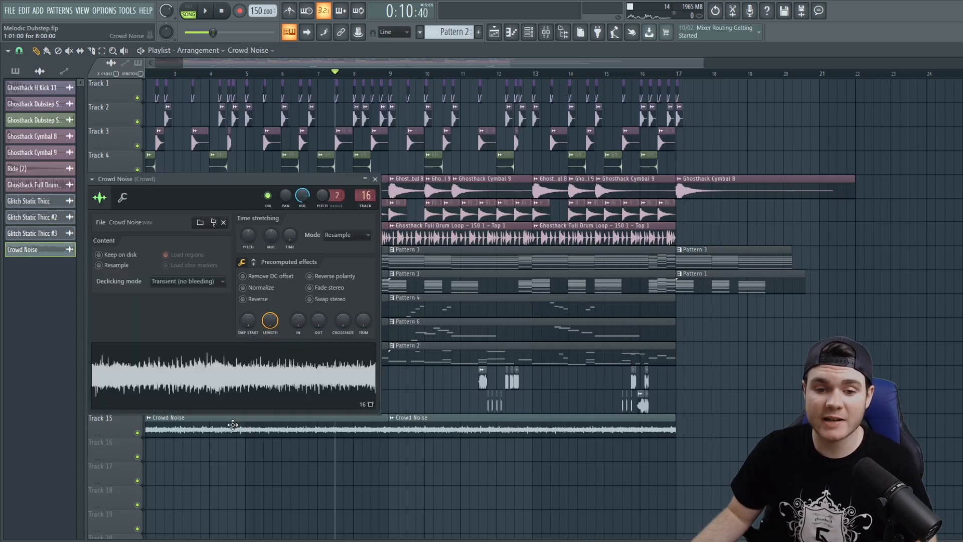
click(375, 178)
right_click(544, 158)
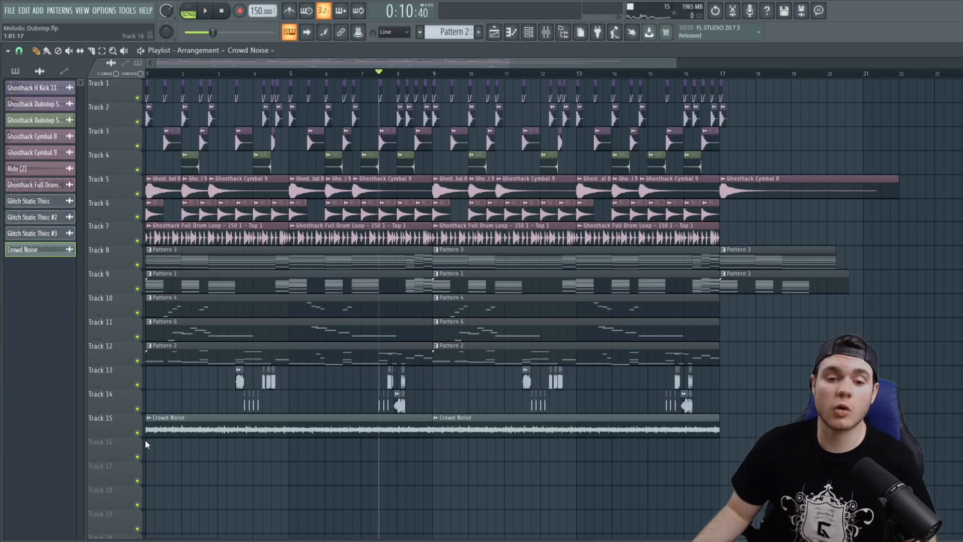
- Solo Track 15 and audition the Crowd Noise layer from the start of the arrangement
ctrl+click(137, 432)
drag(280, 71, 141, 86)
key(space)
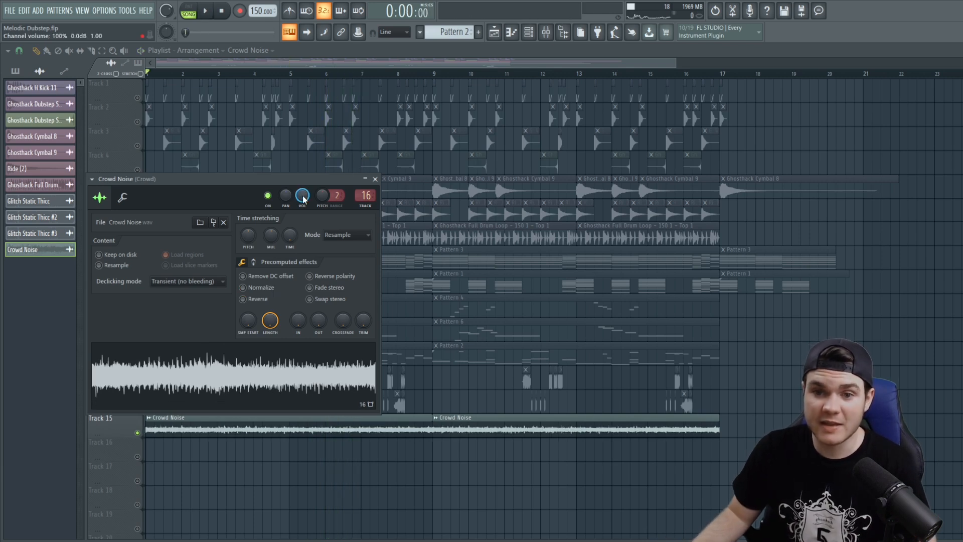
- Check the volume control in the Crowd Noise sample settings and close the settings
right_click(303, 195)
click(319, 203)
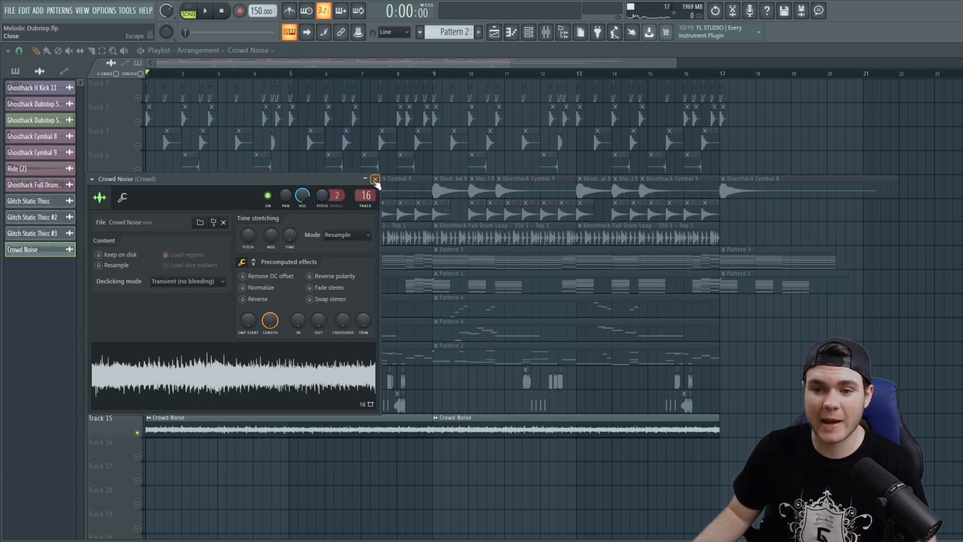
click(375, 179)
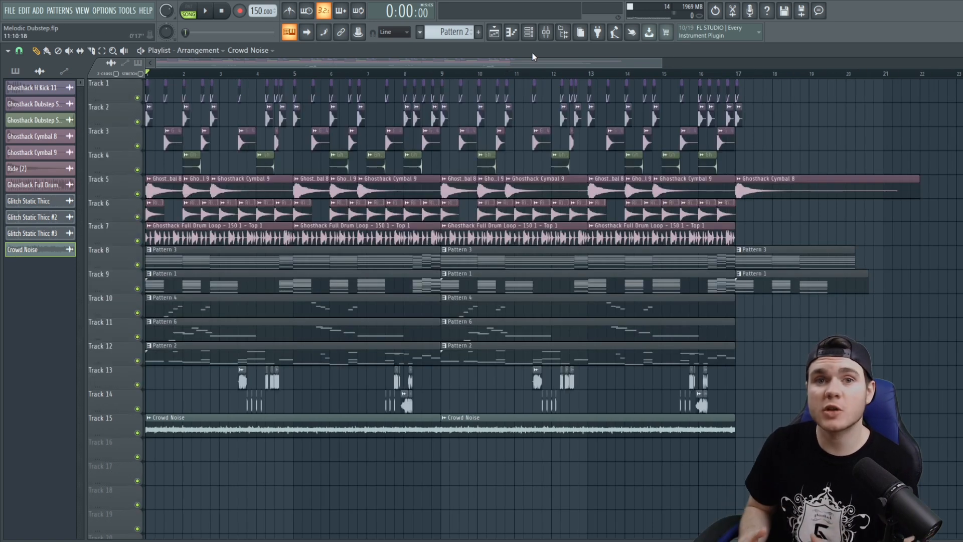